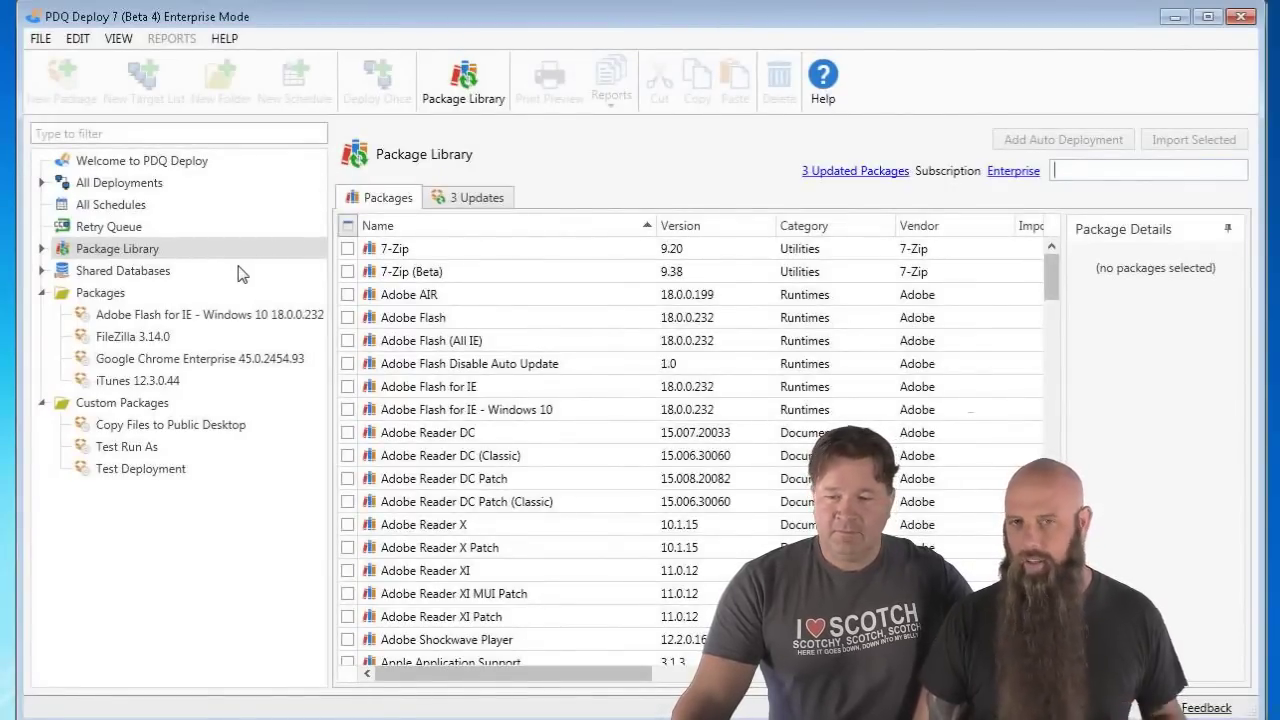
Find the Disable Windows Telemetry and Tracking package by searching the Package Library for "tele", and import it
{"action": "left_click", "coordinate": [112, 250]}
{"action": "left_click", "coordinate": [1074, 171]}
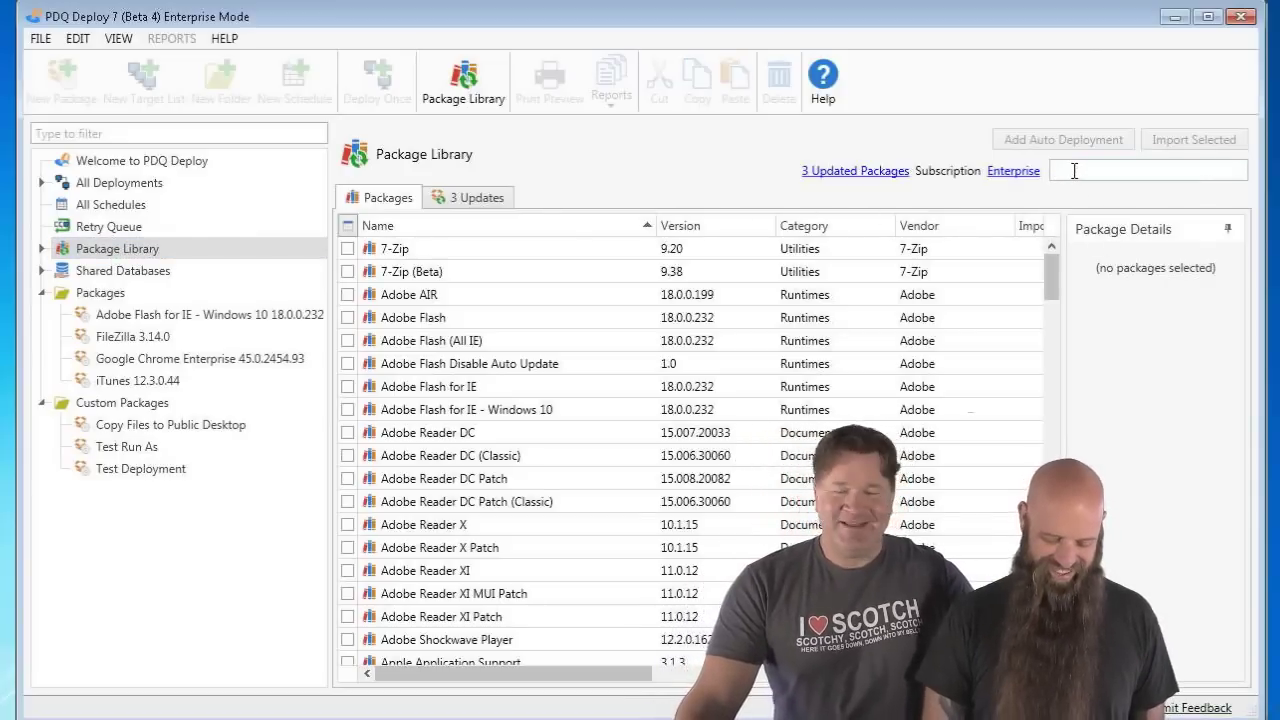
{"action": "type", "text": "tele"}
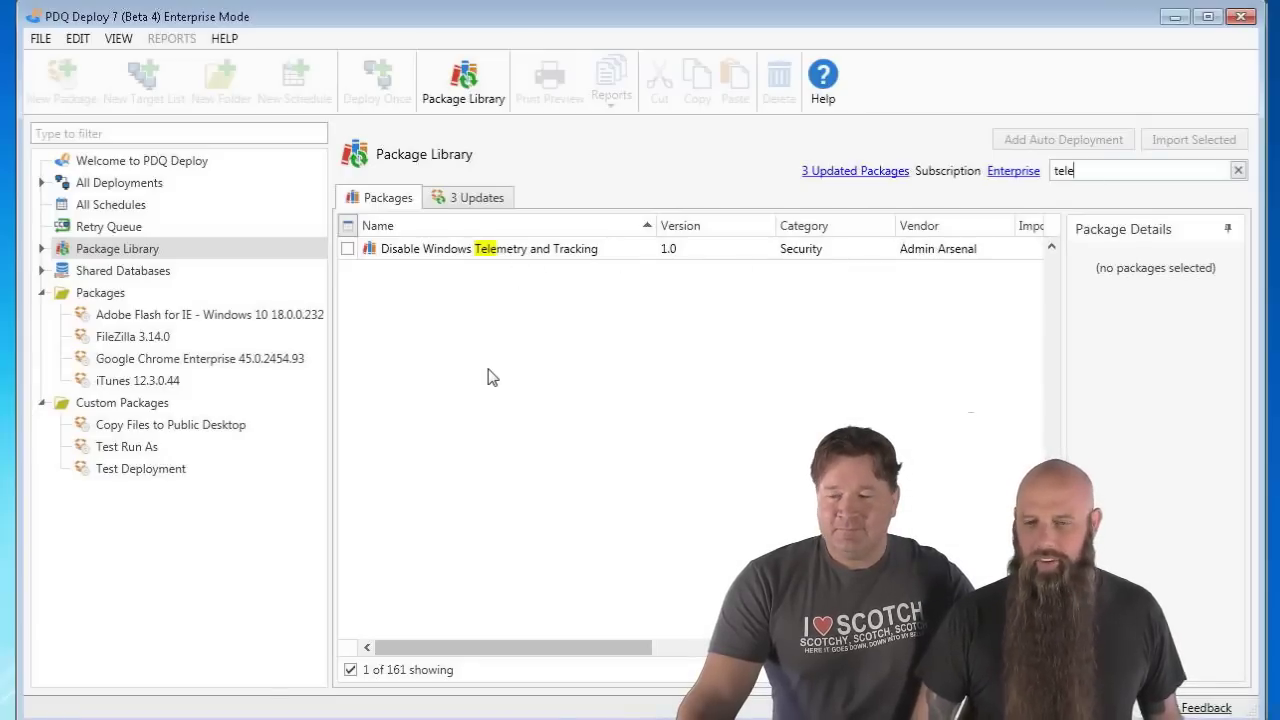
{"action": "left_click", "coordinate": [461, 255]}
{"action": "left_click", "coordinate": [1185, 148]}
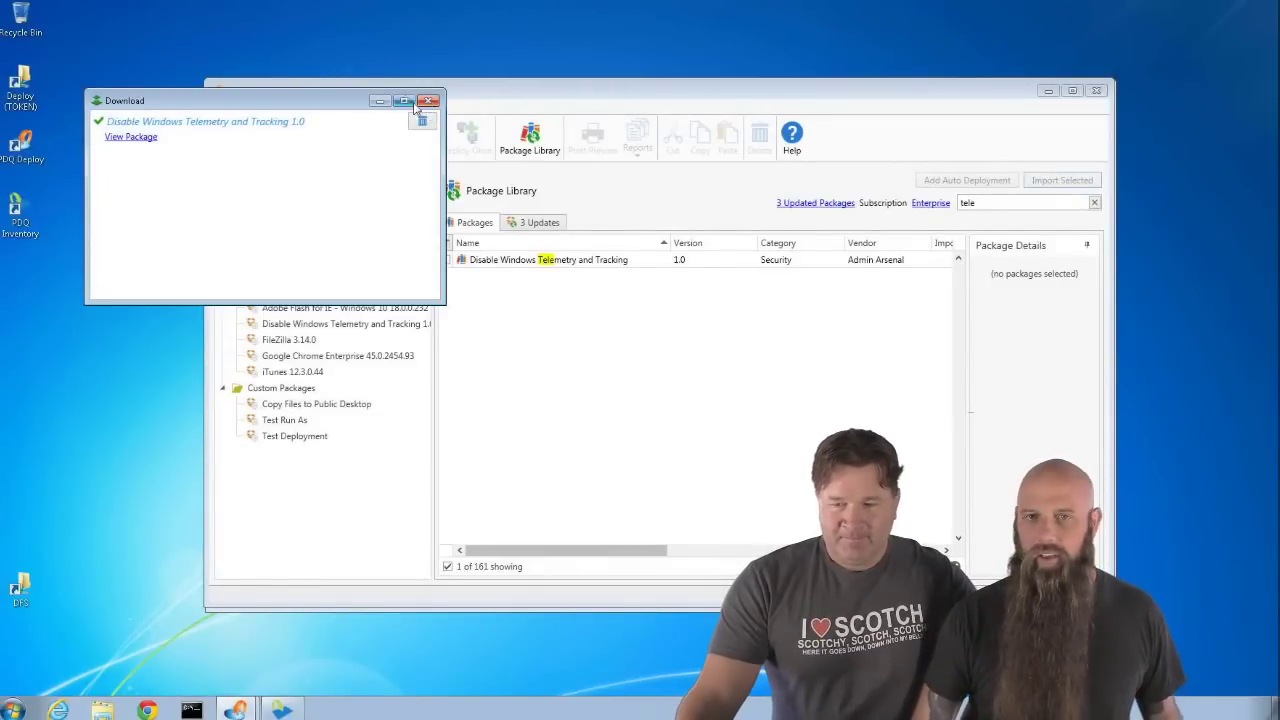
{"action": "left_click", "coordinate": [428, 101]}
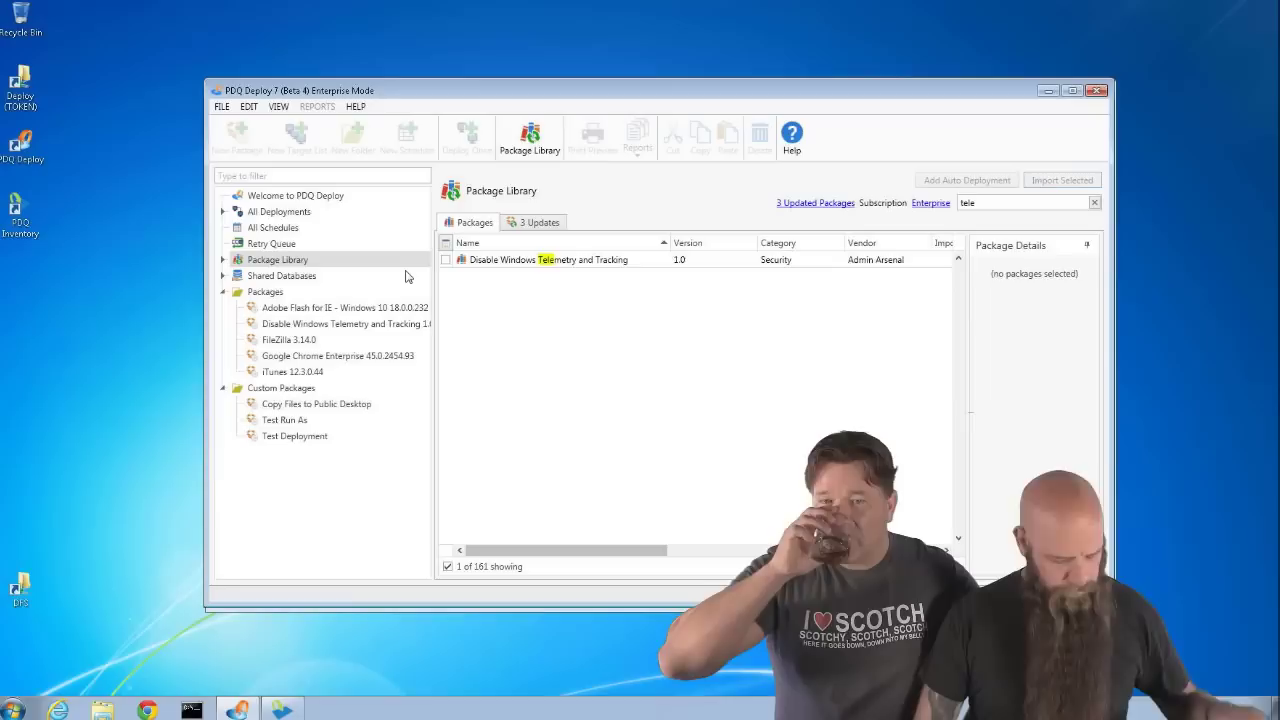
Open the imported Disable Windows Telemetry and Tracking 1.0 package and examine the command and conditions of Step 1, Disable AllowTelemetry
{"action": "double_click", "coordinate": [311, 325]}
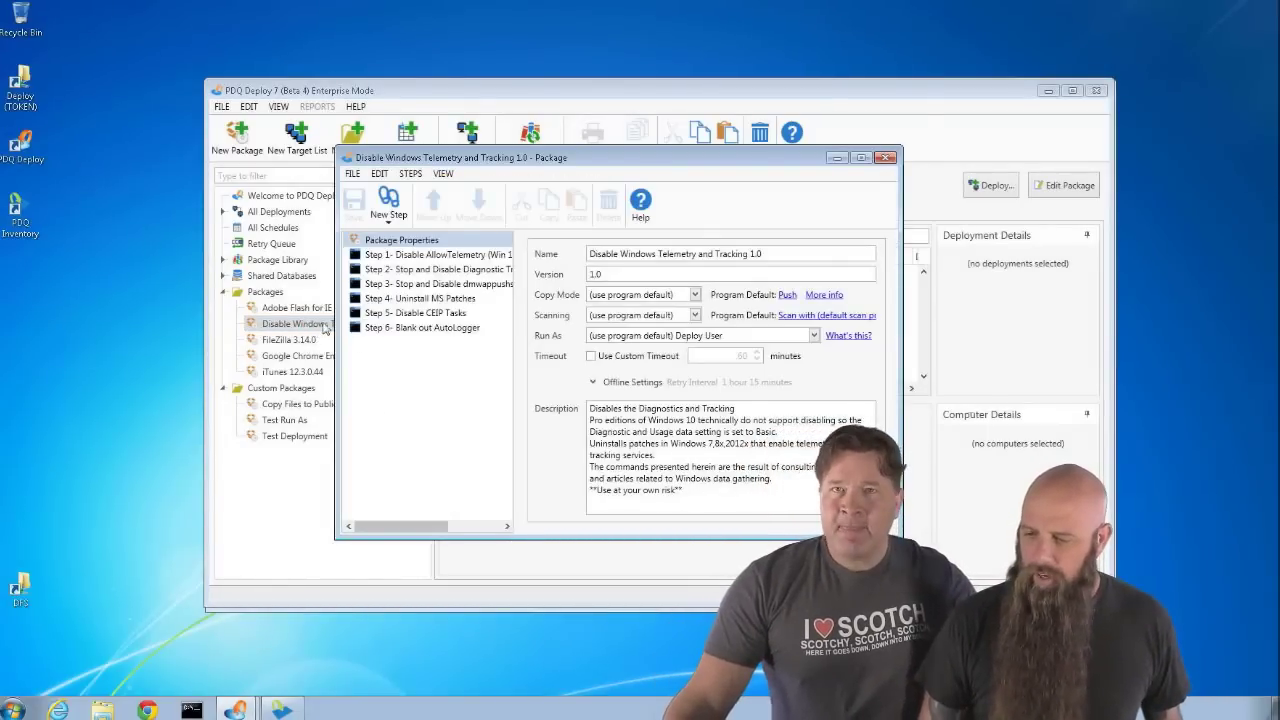
{"action": "left_click", "coordinate": [410, 258]}
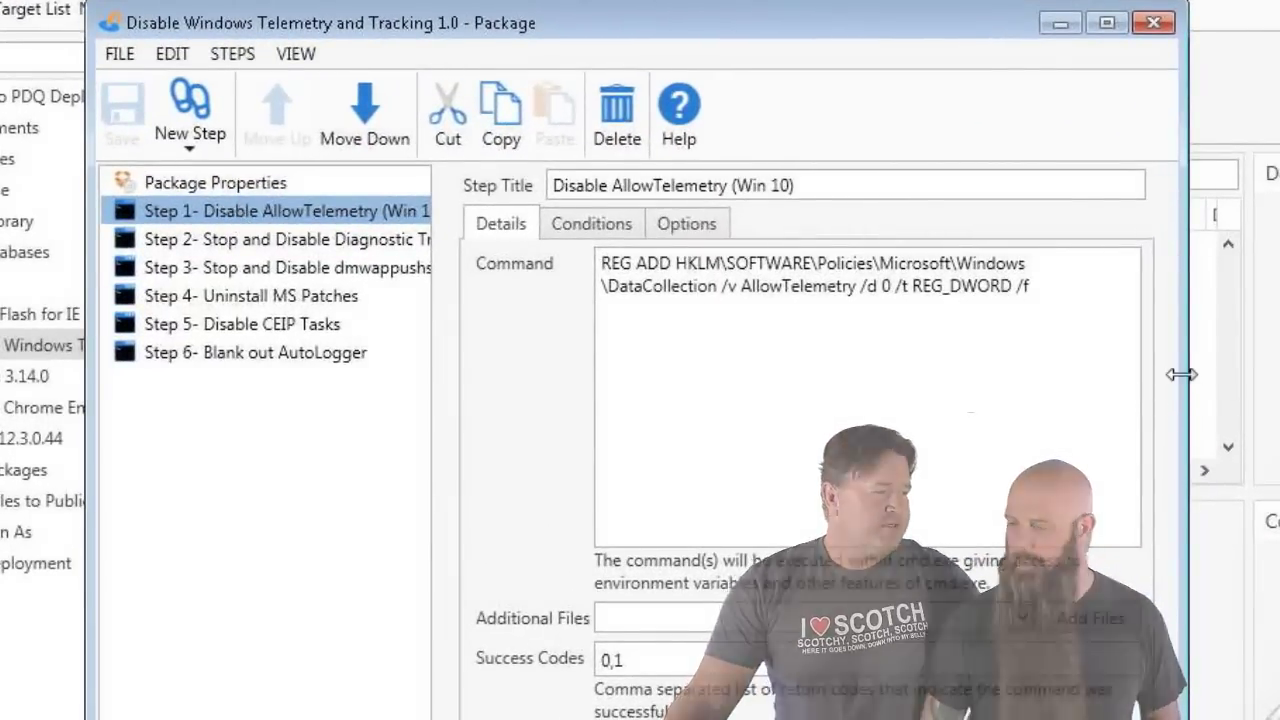
{"action": "left_click_drag", "start_coordinate": [1181, 374], "coordinate": [1262, 371]}
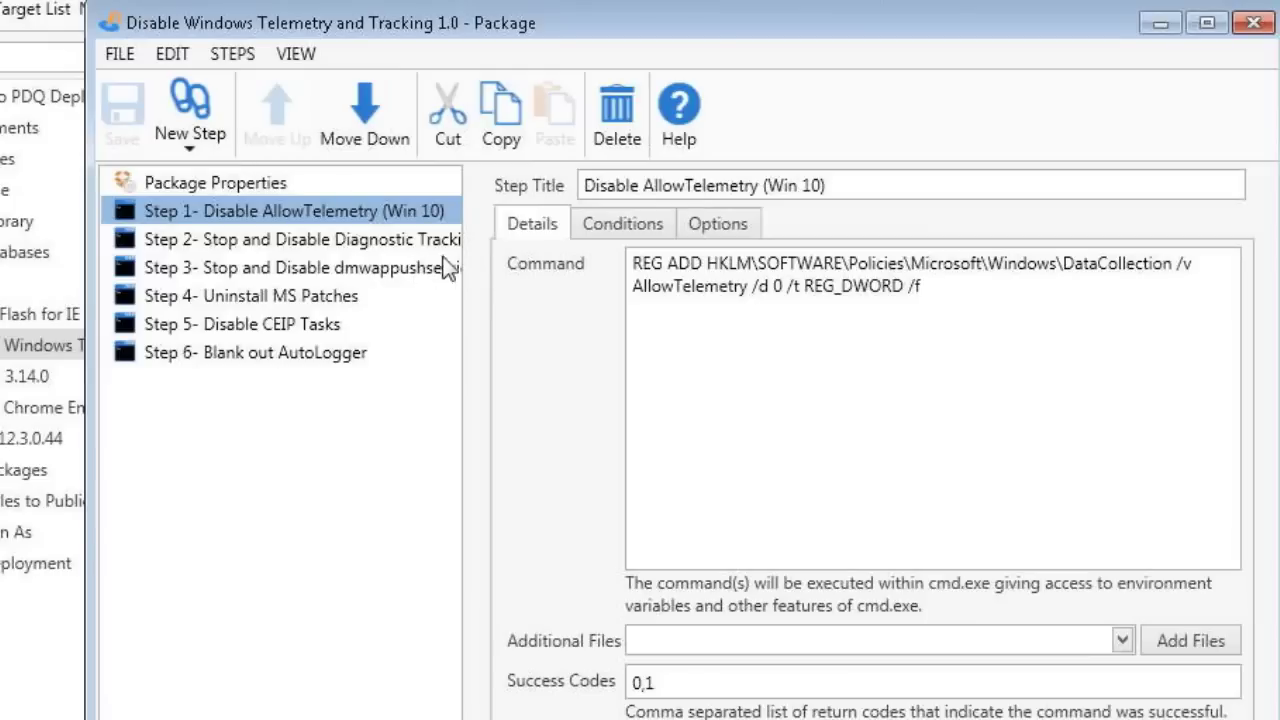
{"action": "left_click", "coordinate": [628, 226]}
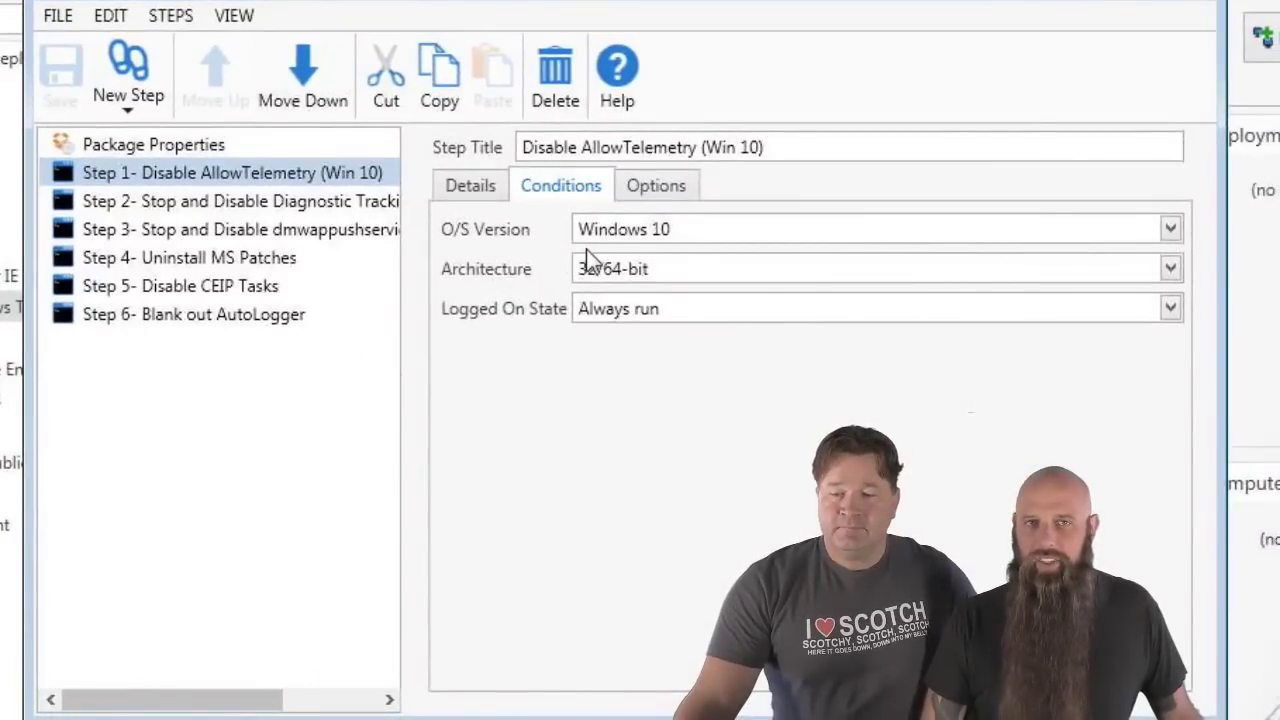
{"action": "left_click", "coordinate": [462, 196]}
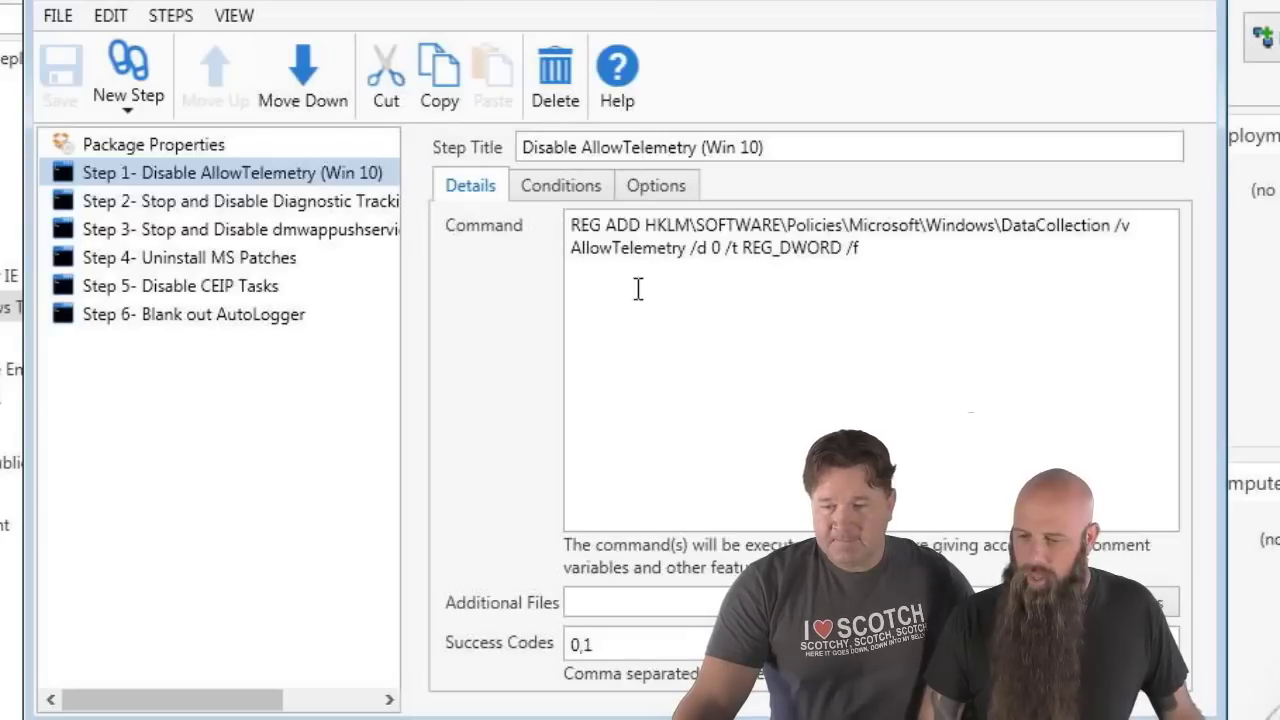
Examine the commands of Steps 2 to 4, which cover the Diagnostic Tracking service, dmwappushservice and uninstalling MS patches
{"action": "left_click", "coordinate": [255, 205]}
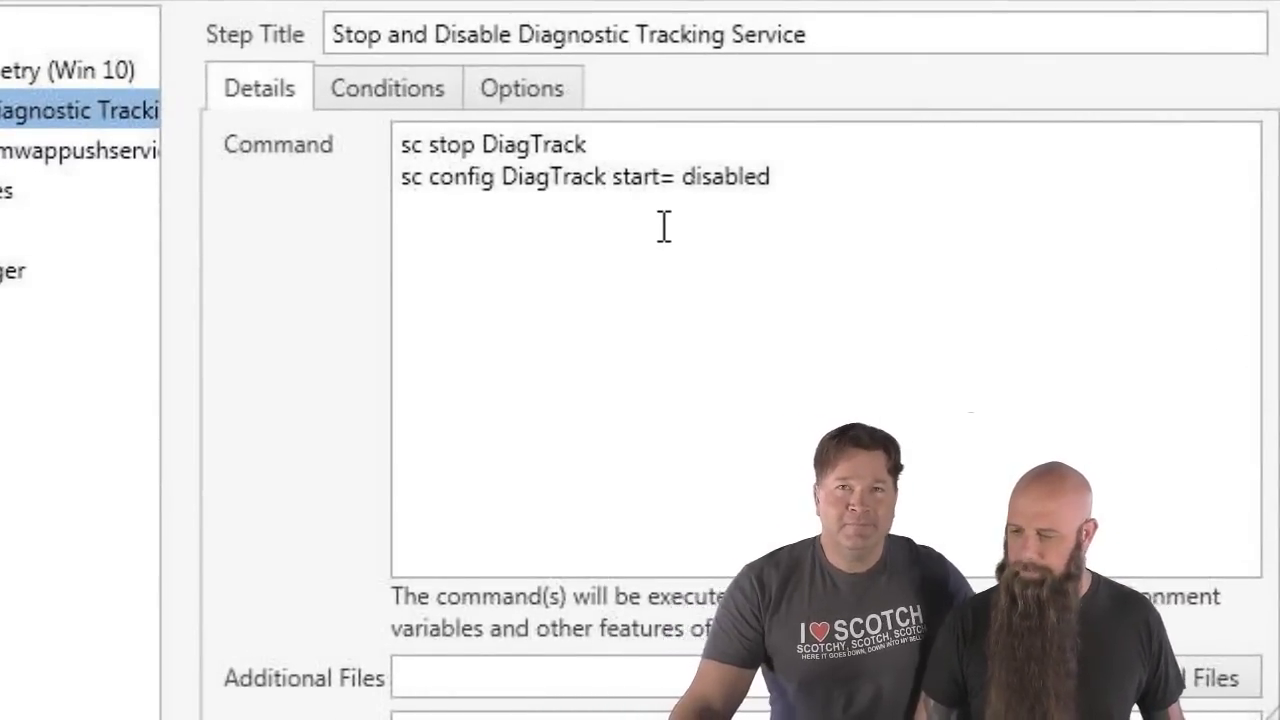
{"action": "left_click", "coordinate": [21, 151]}
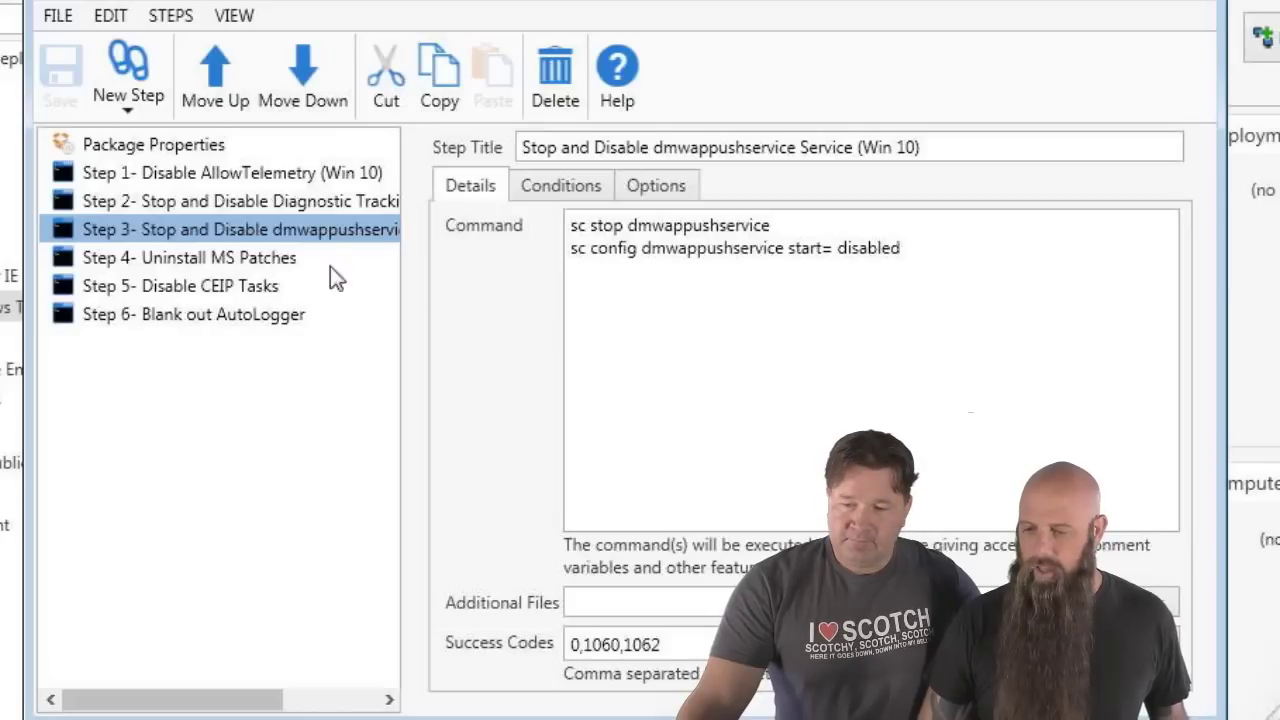
{"action": "left_click", "coordinate": [272, 260]}
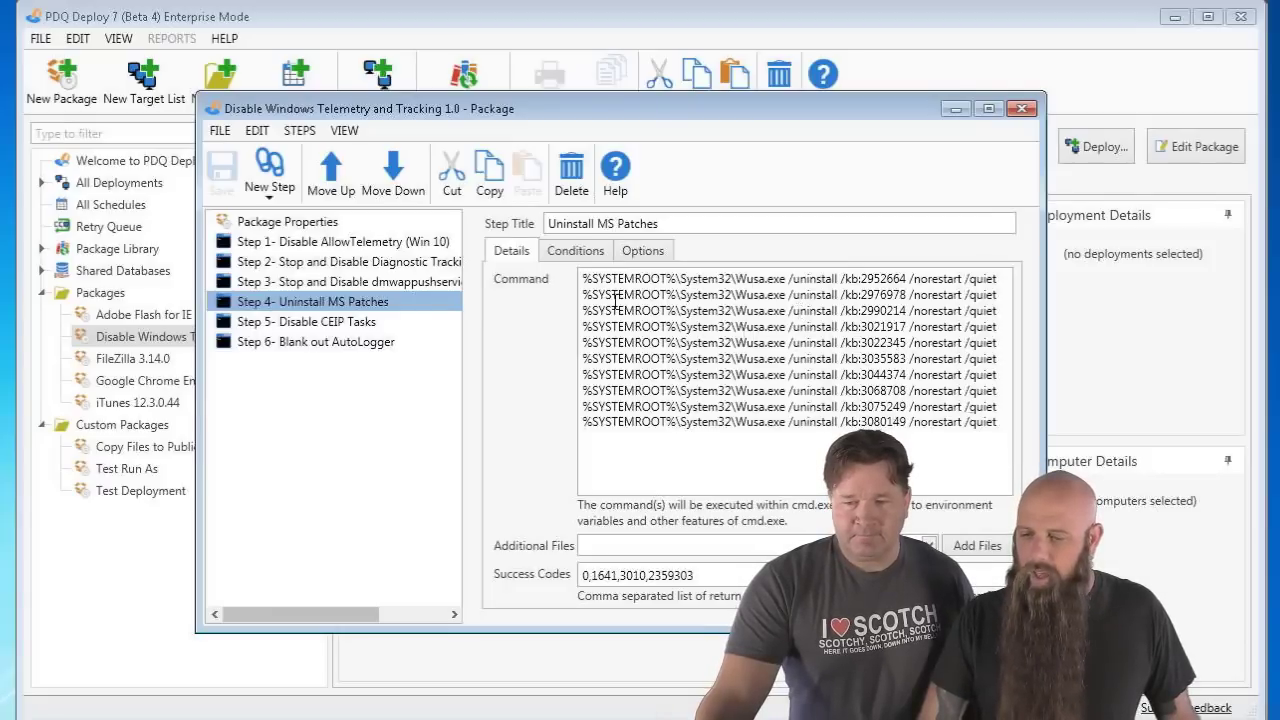
Examine the full commands of Step 5, Disable CEIP Tasks, and Step 6, Blank out AutoLogger, then the package properties
{"action": "left_click", "coordinate": [366, 328]}
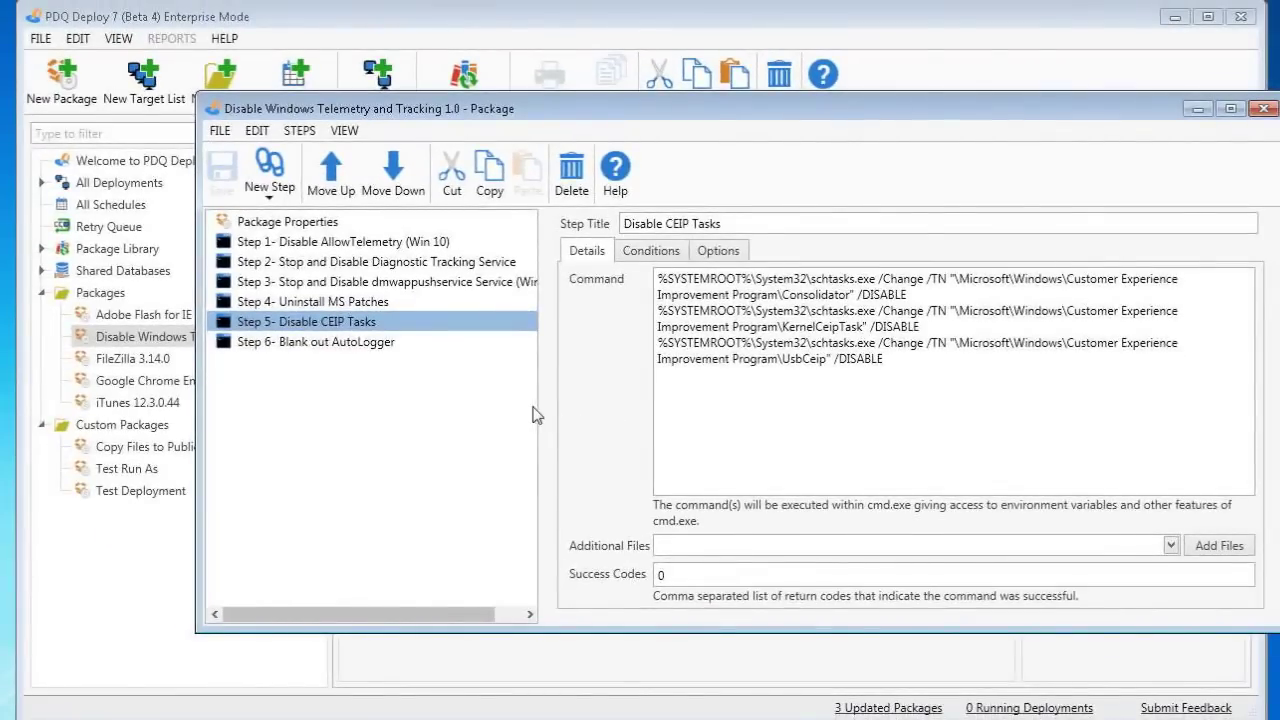
{"action": "left_click_drag", "start_coordinate": [543, 405], "coordinate": [352, 405]}
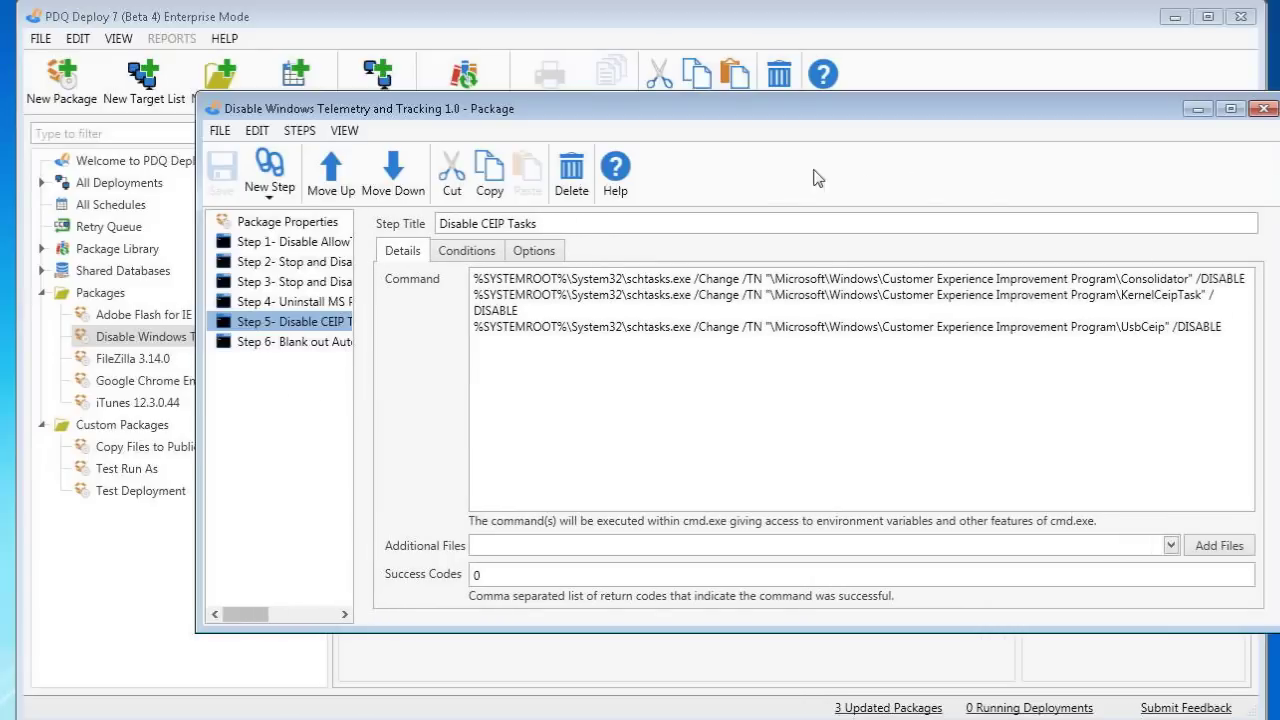
{"action": "left_click_drag", "start_coordinate": [730, 112], "coordinate": [623, 110]}
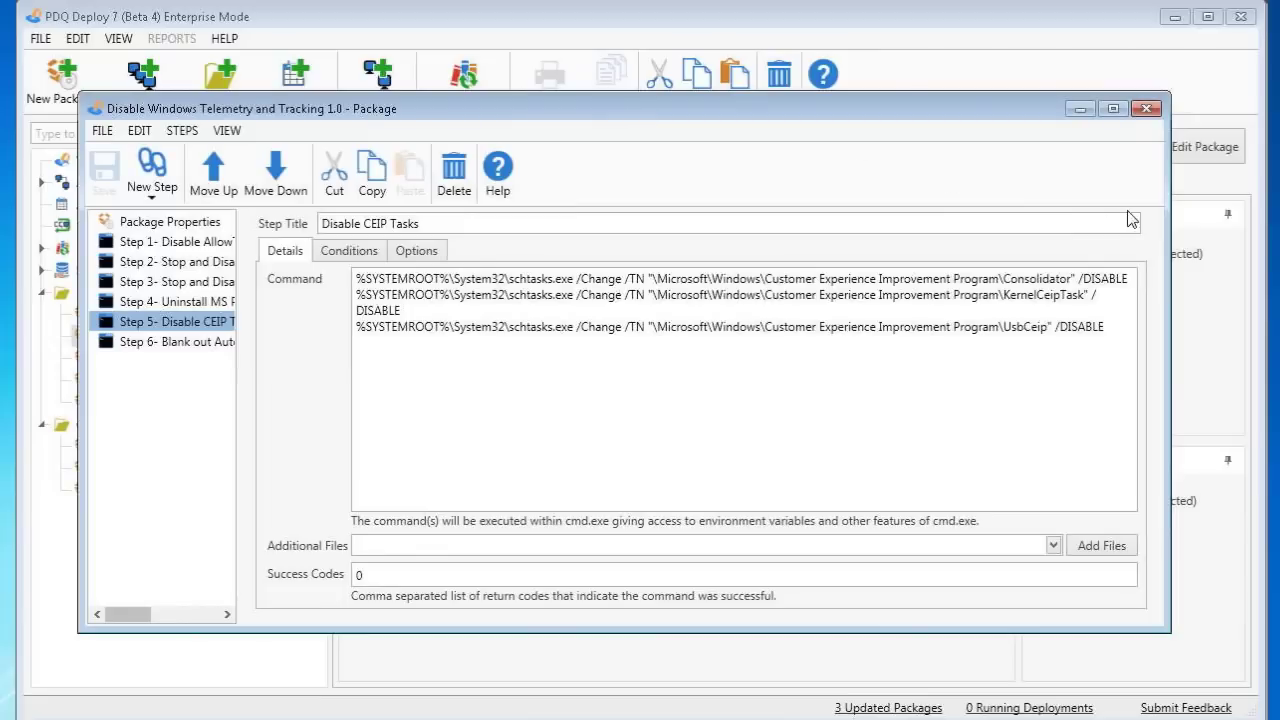
{"action": "left_click_drag", "start_coordinate": [1167, 212], "coordinate": [1225, 211]}
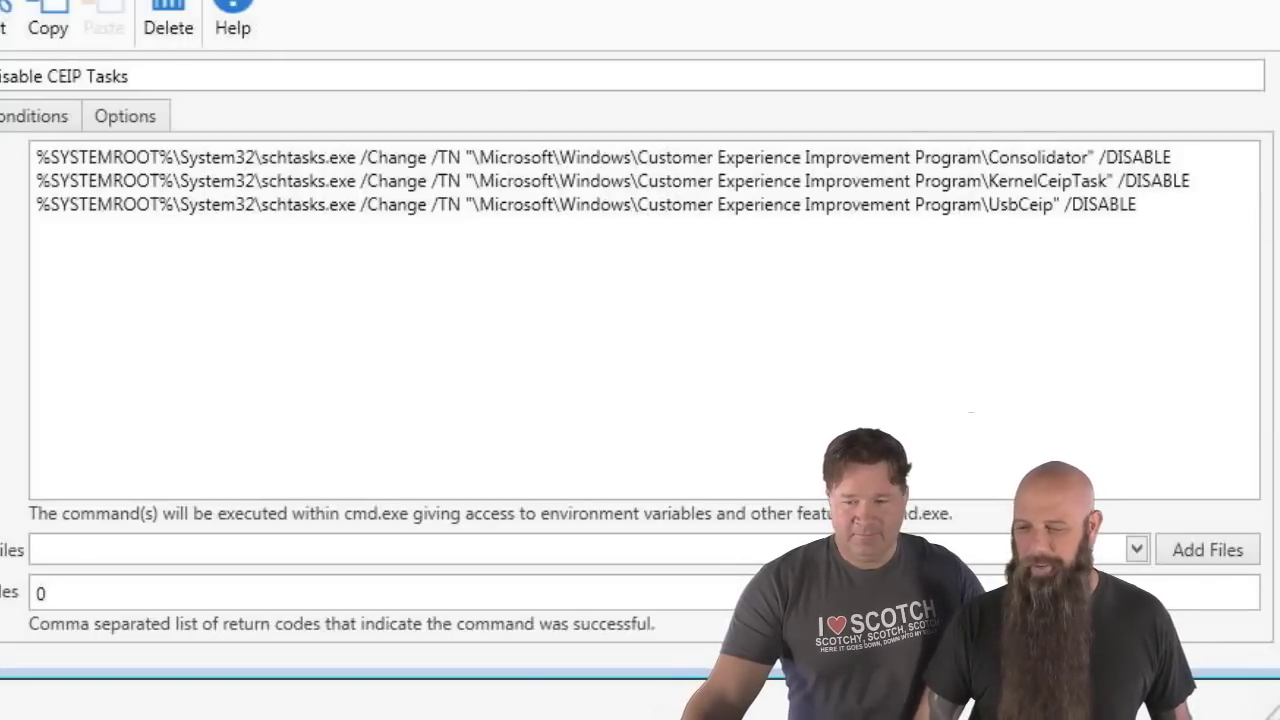
{"action": "left_click_drag", "start_coordinate": [1222, 300], "coordinate": [930, 300]}
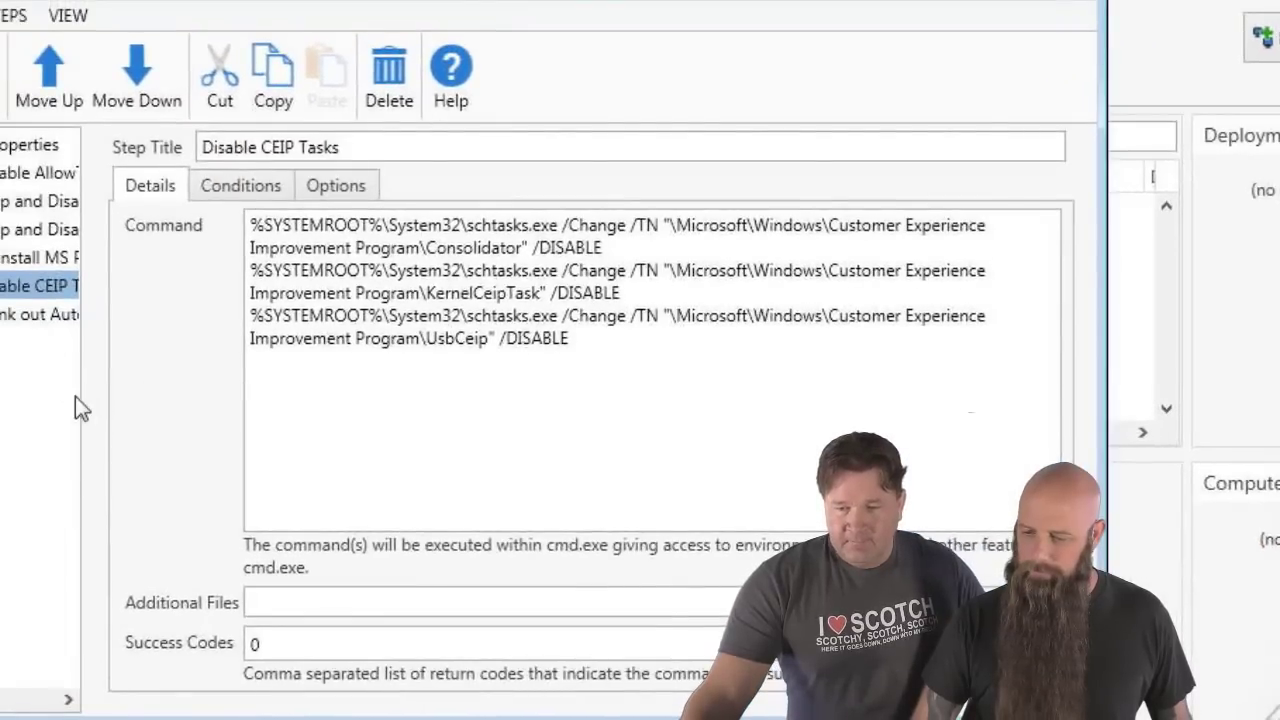
{"action": "left_click_drag", "start_coordinate": [82, 393], "coordinate": [228, 394]}
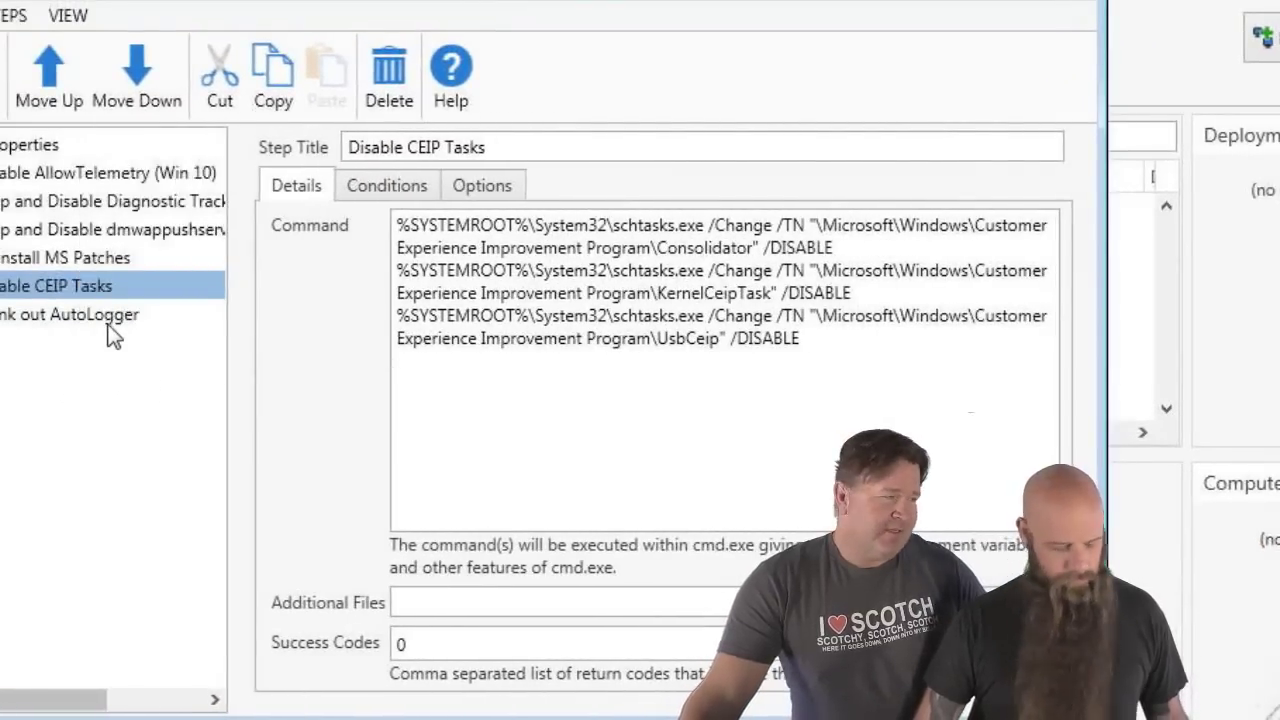
{"action": "left_click", "coordinate": [112, 318]}
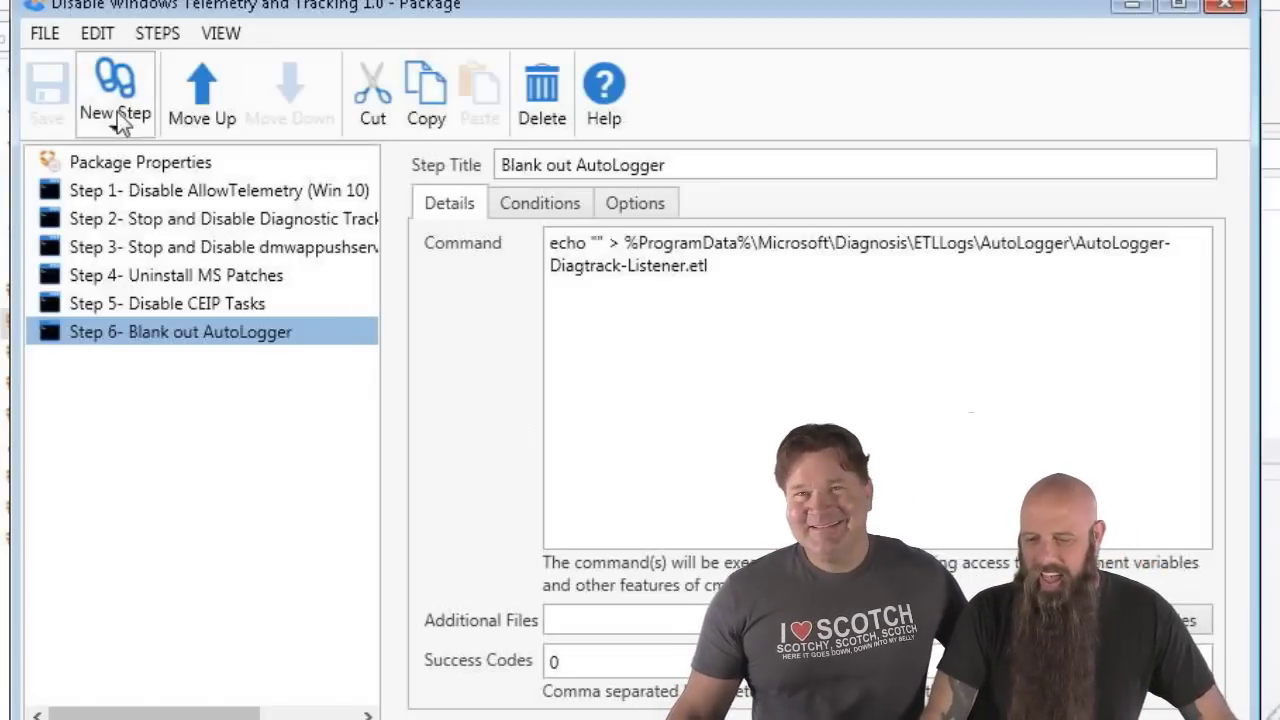
{"action": "left_click", "coordinate": [140, 162]}
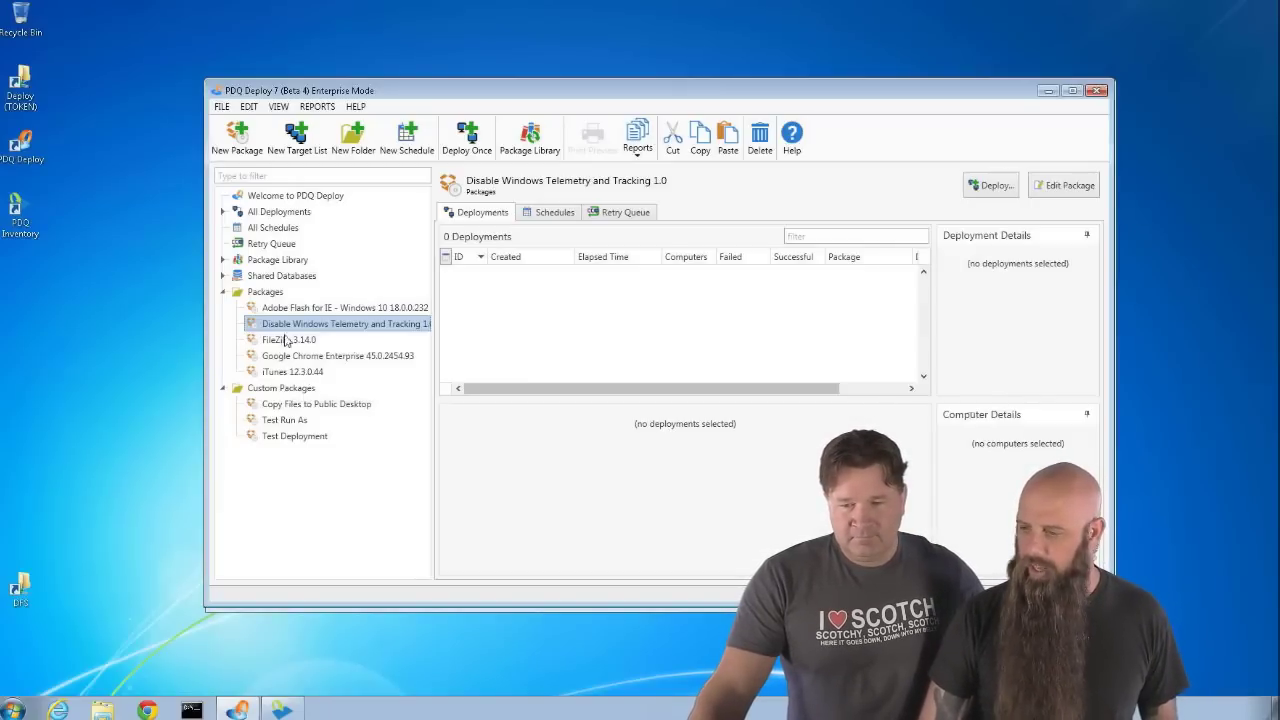
Set up a one-time deployment of the Disable Windows Telemetry and Tracking 1.0 package and add lagavulin16 as a target computer
{"action": "left_click", "coordinate": [985, 188]}
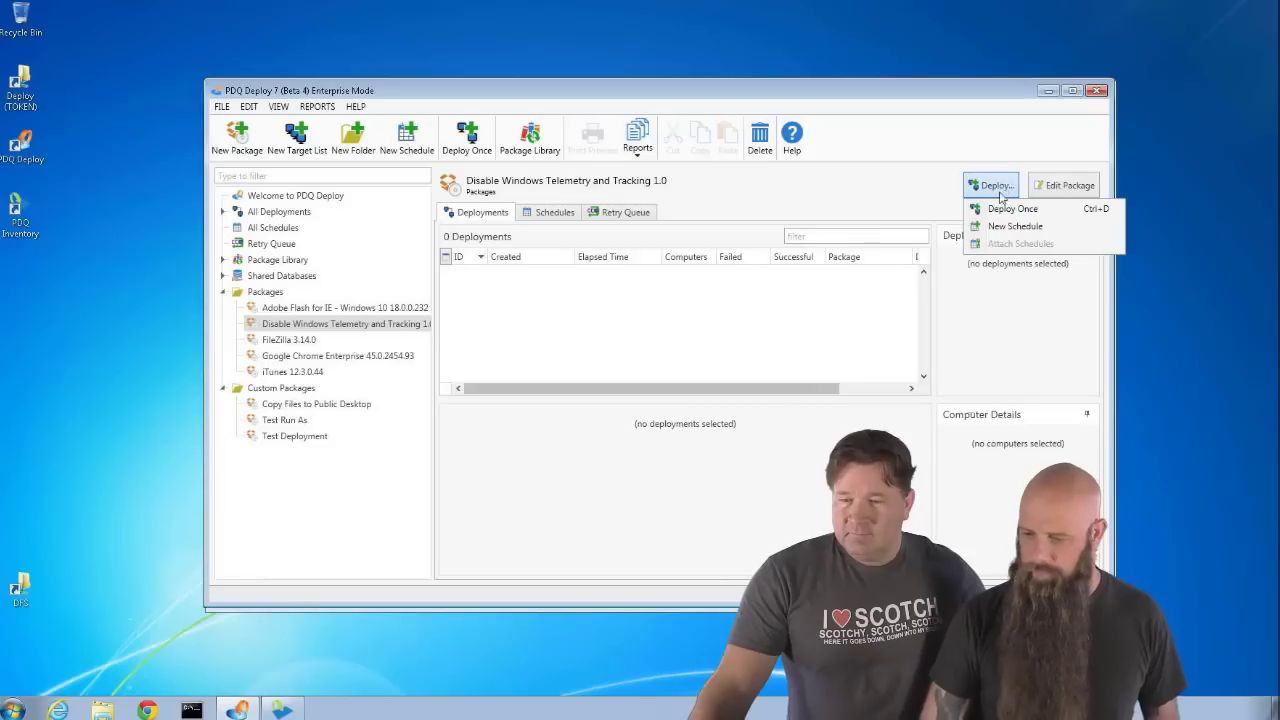
{"action": "left_click", "coordinate": [1000, 207]}
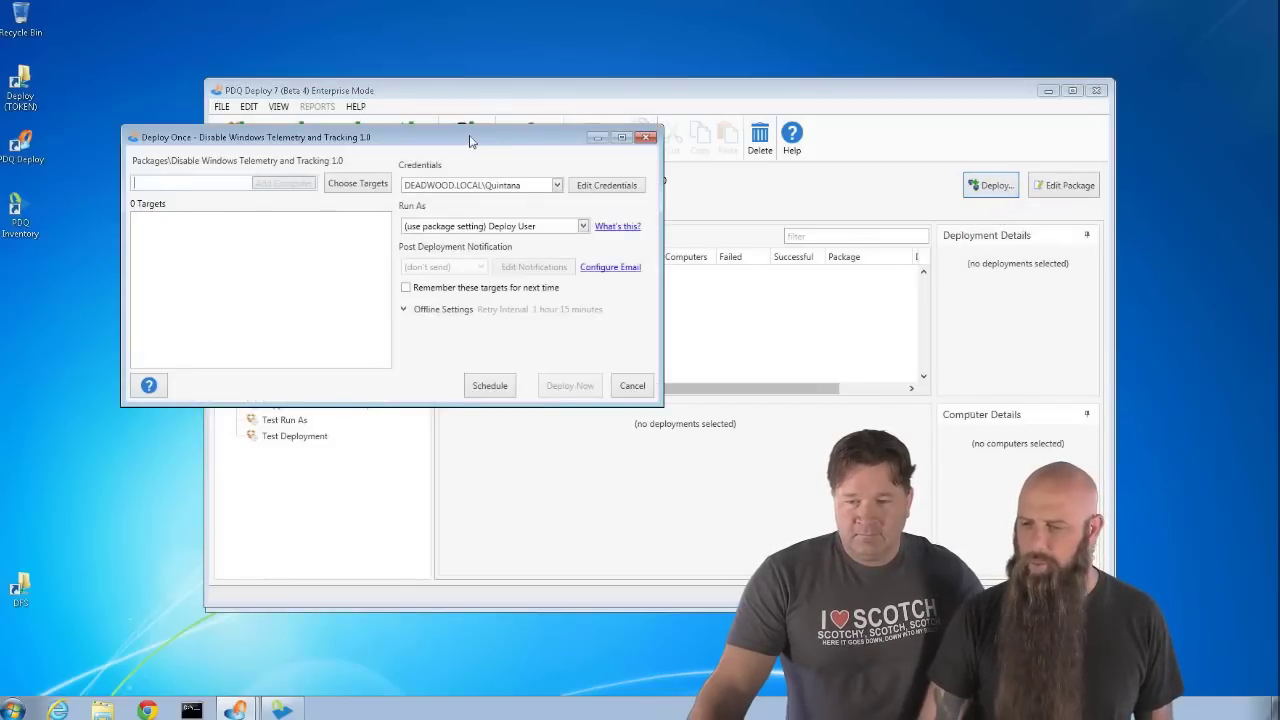
{"action": "left_click_drag", "start_coordinate": [470, 140], "coordinate": [620, 164]}
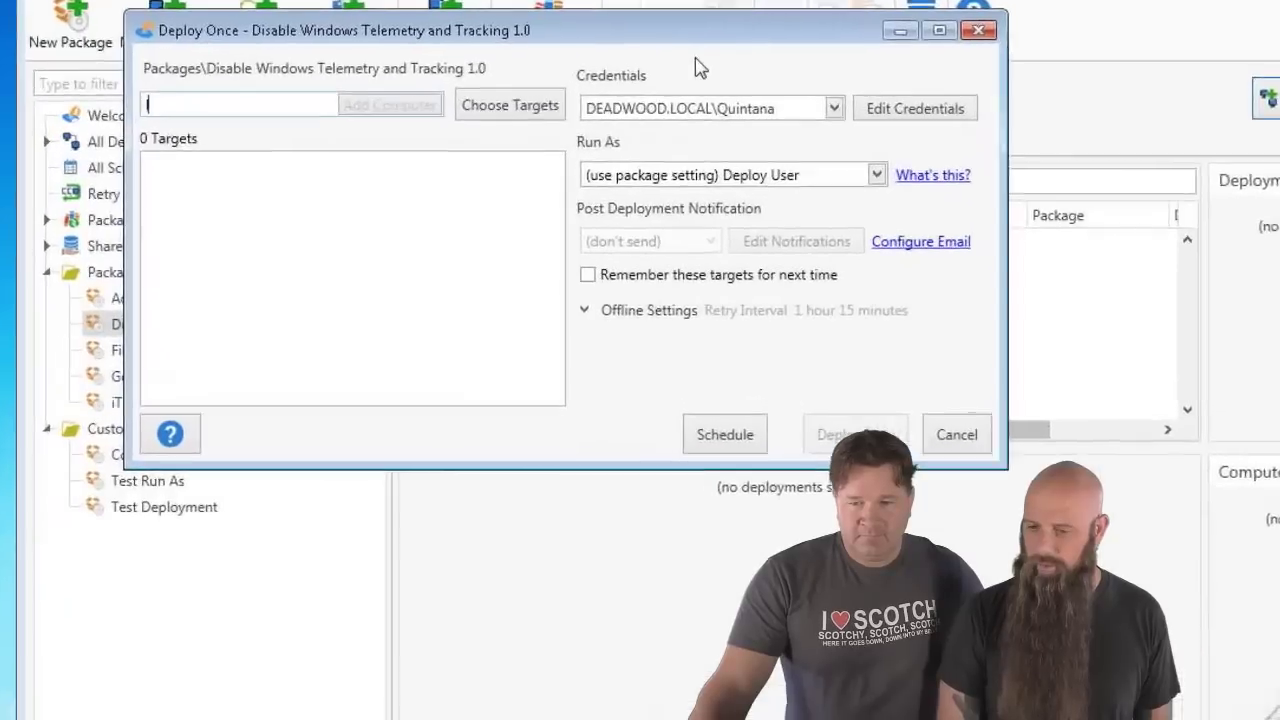
{"action": "type", "text": "lava"}
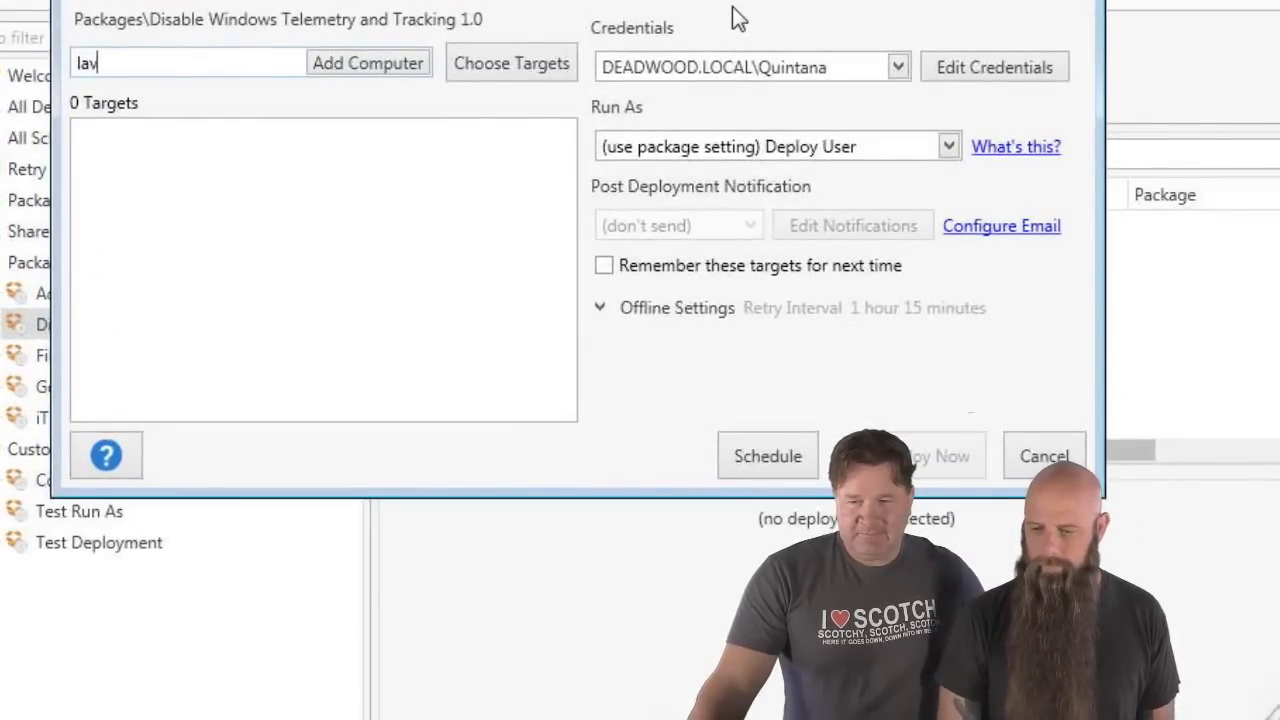
{"action": "key", "text": "BackSpace"}
{"action": "type", "text": "gavu"}
{"action": "key", "text": "BackSpace"}
{"action": "type", "text": "vul"}
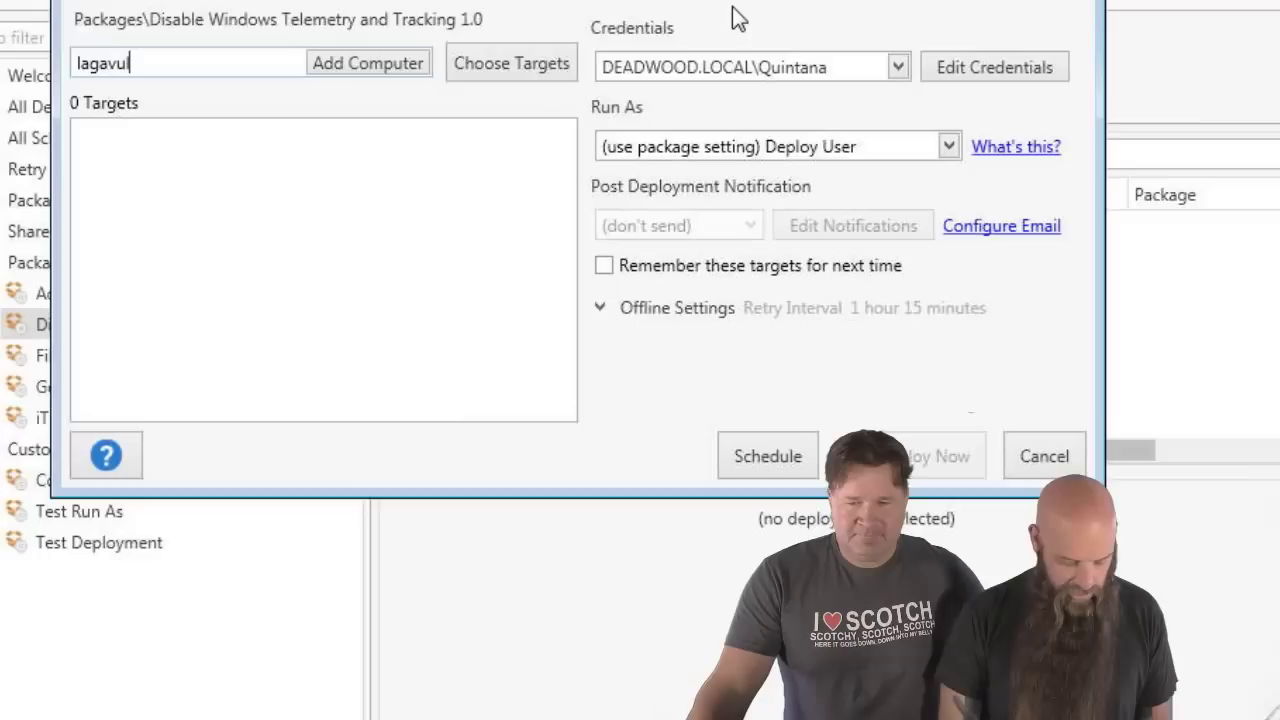
{"action": "type", "text": "in16"}
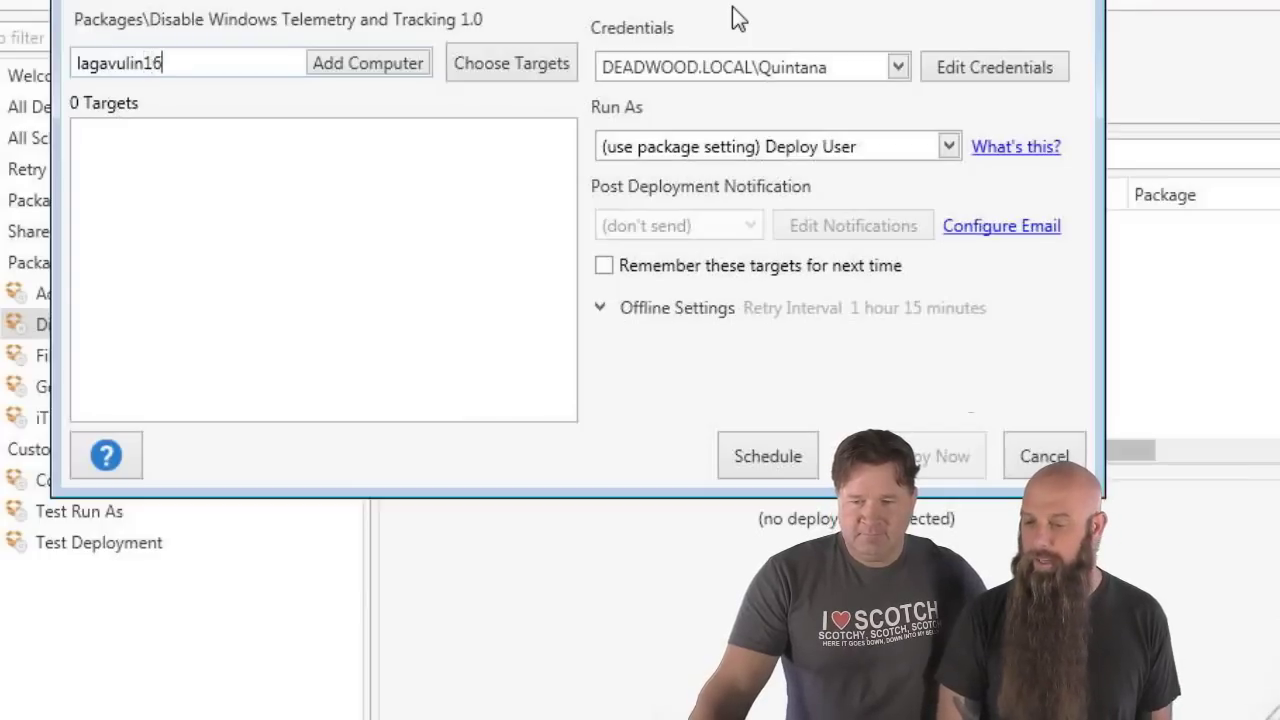
{"action": "key", "text": "Return"}
Add the computers jackdaniels, newman and costanza to the deployment targets
{"action": "type", "text": "jackdaniels"}
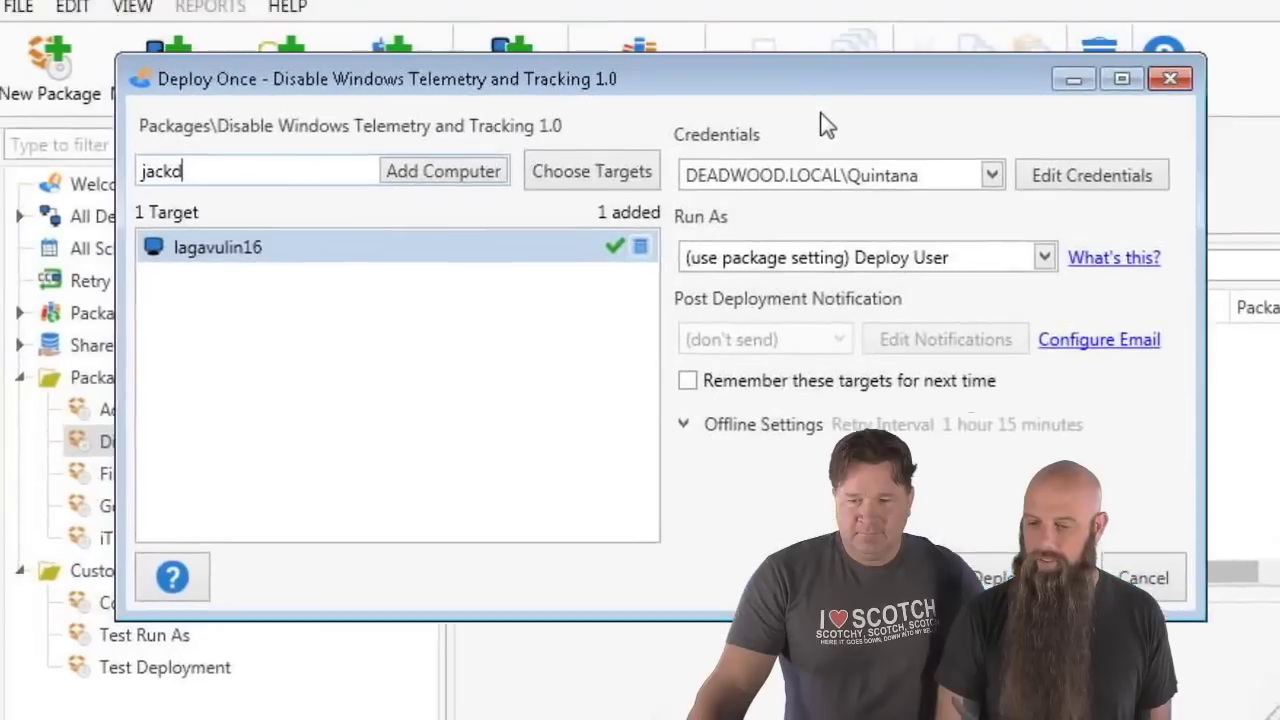
{"action": "key", "text": "Return"}
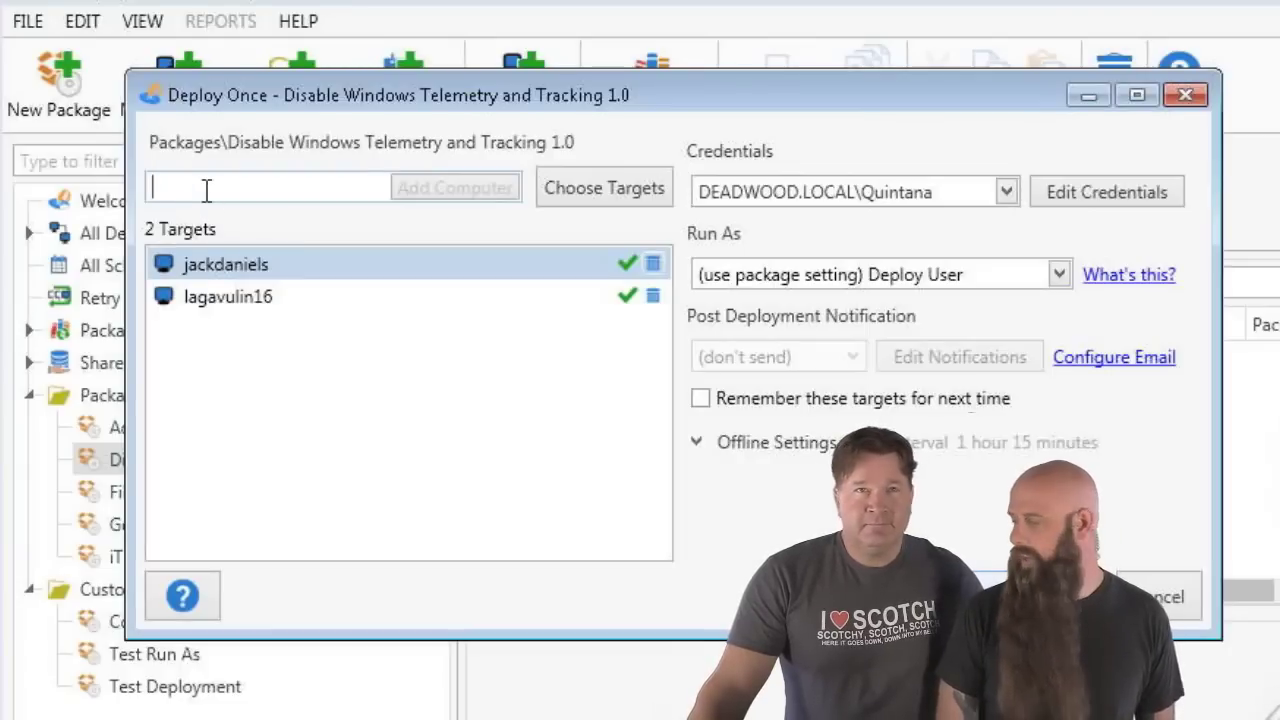
{"action": "type", "text": "newman"}
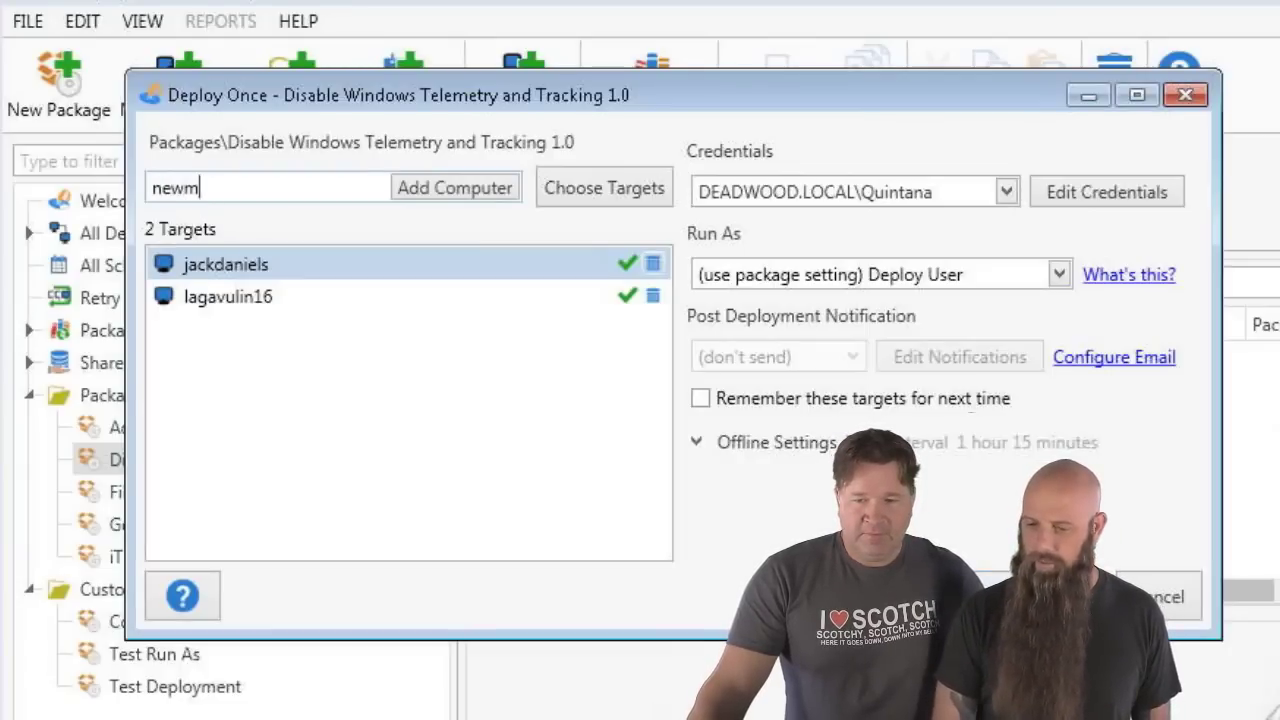
{"action": "key", "text": "Return"}
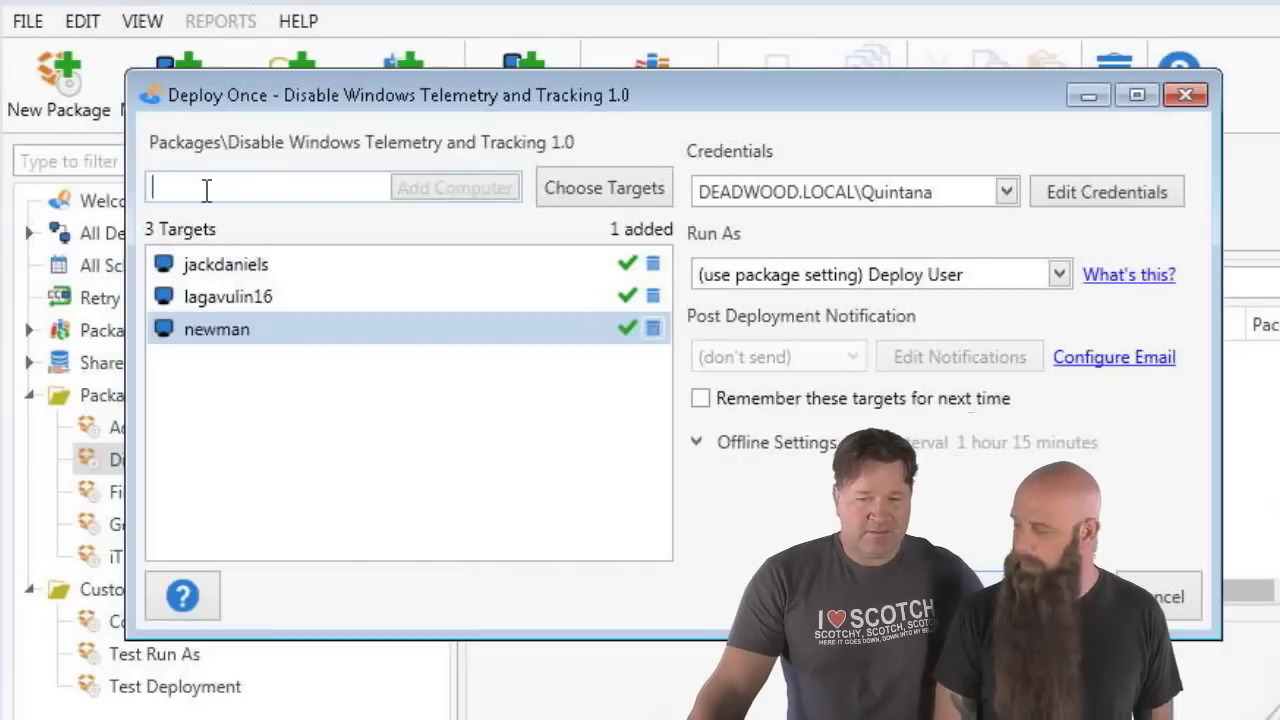
{"action": "type", "text": "cos"}
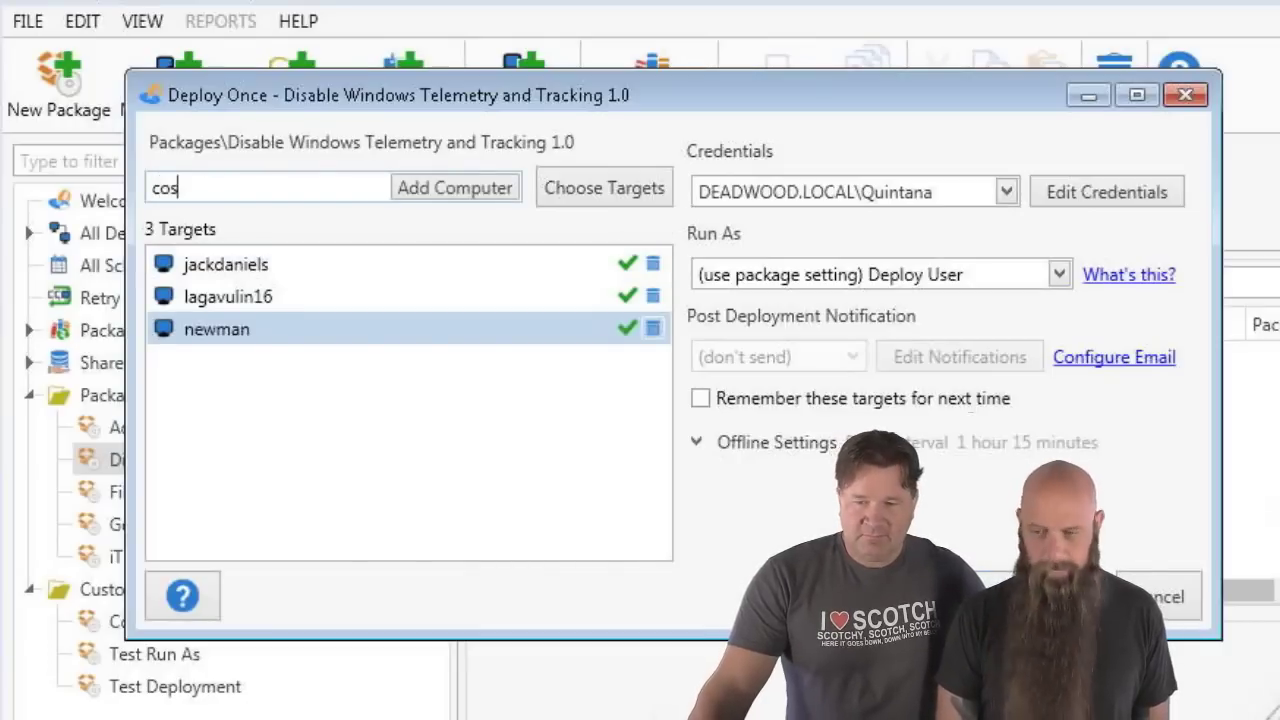
{"action": "type", "text": "tanza"}
{"action": "key", "text": "Return"}
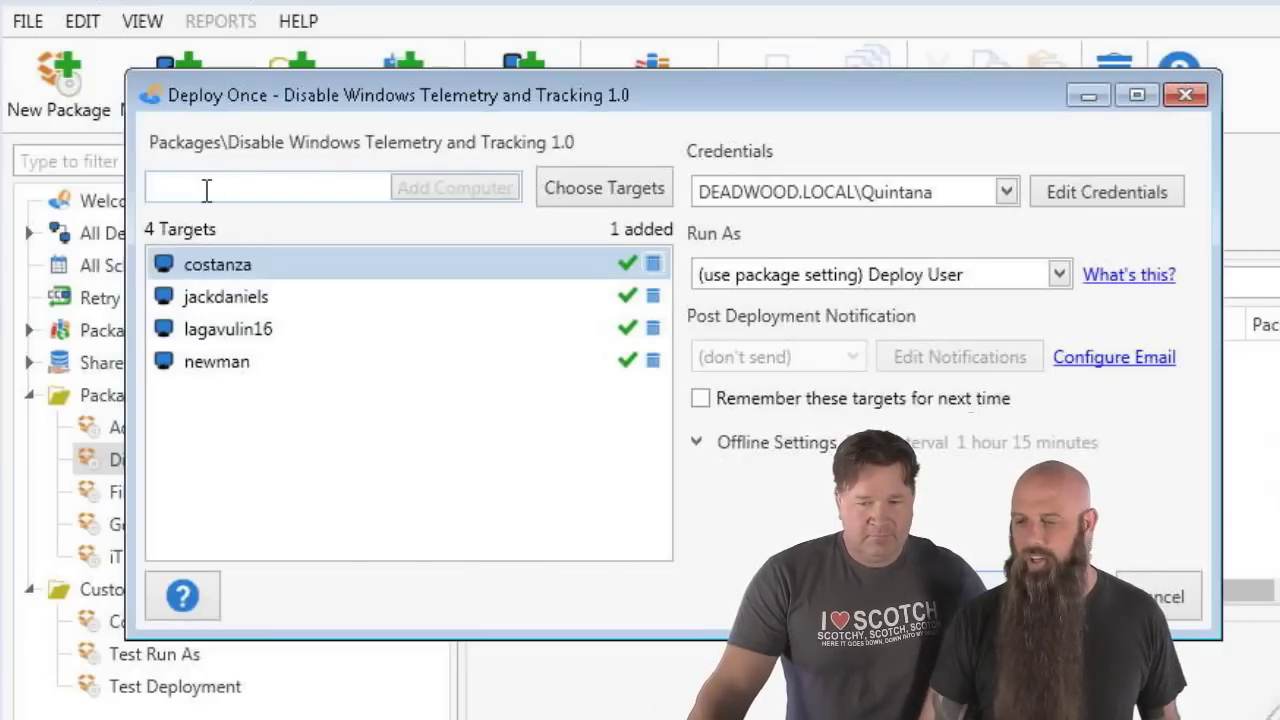
Add the computer GINGER from PDQ Inventory's Windows 8.1 workstation collection to the deployment targets, filtering the collections by 8.1
{"action": "left_click", "coordinate": [592, 204]}
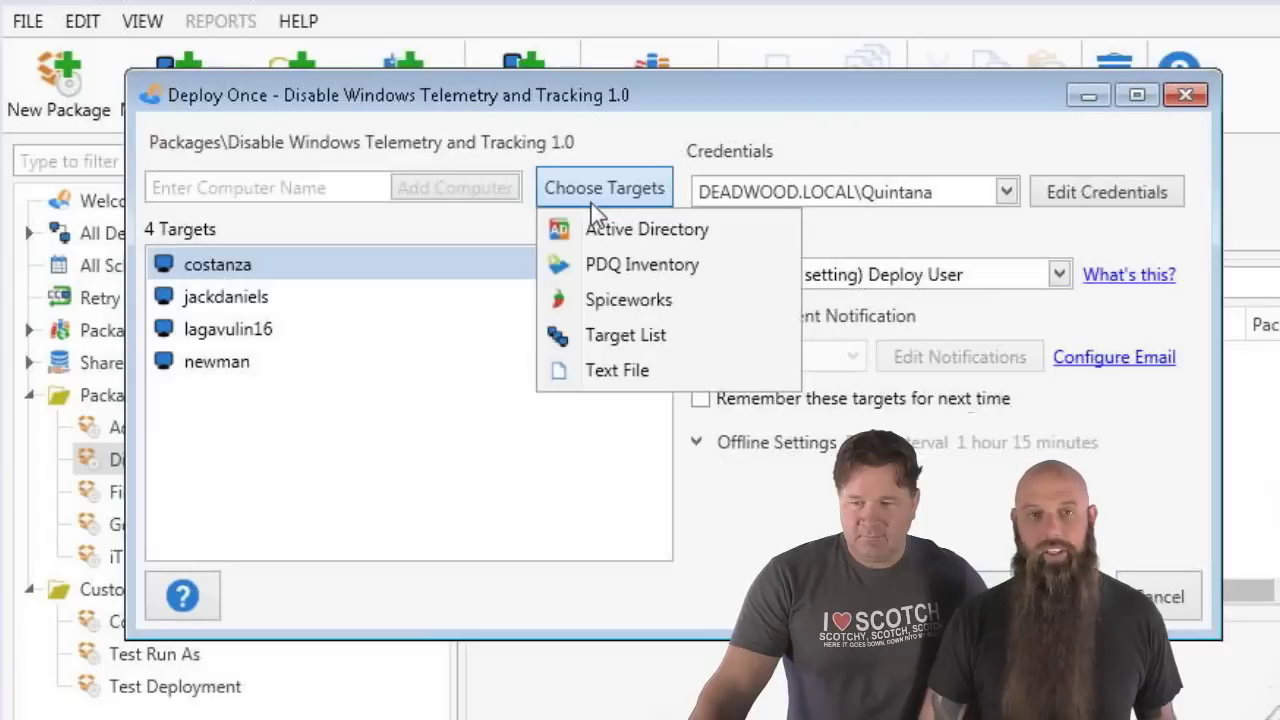
{"action": "left_click", "coordinate": [609, 268]}
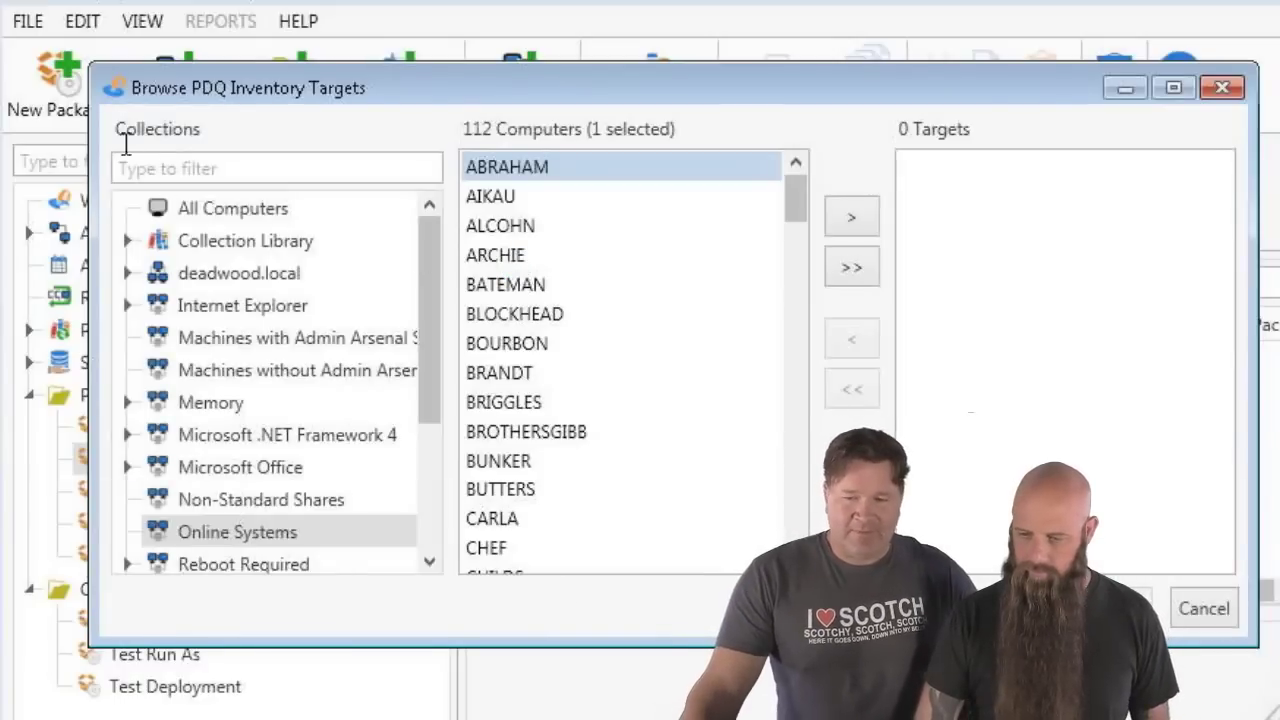
{"action": "left_click", "coordinate": [175, 170]}
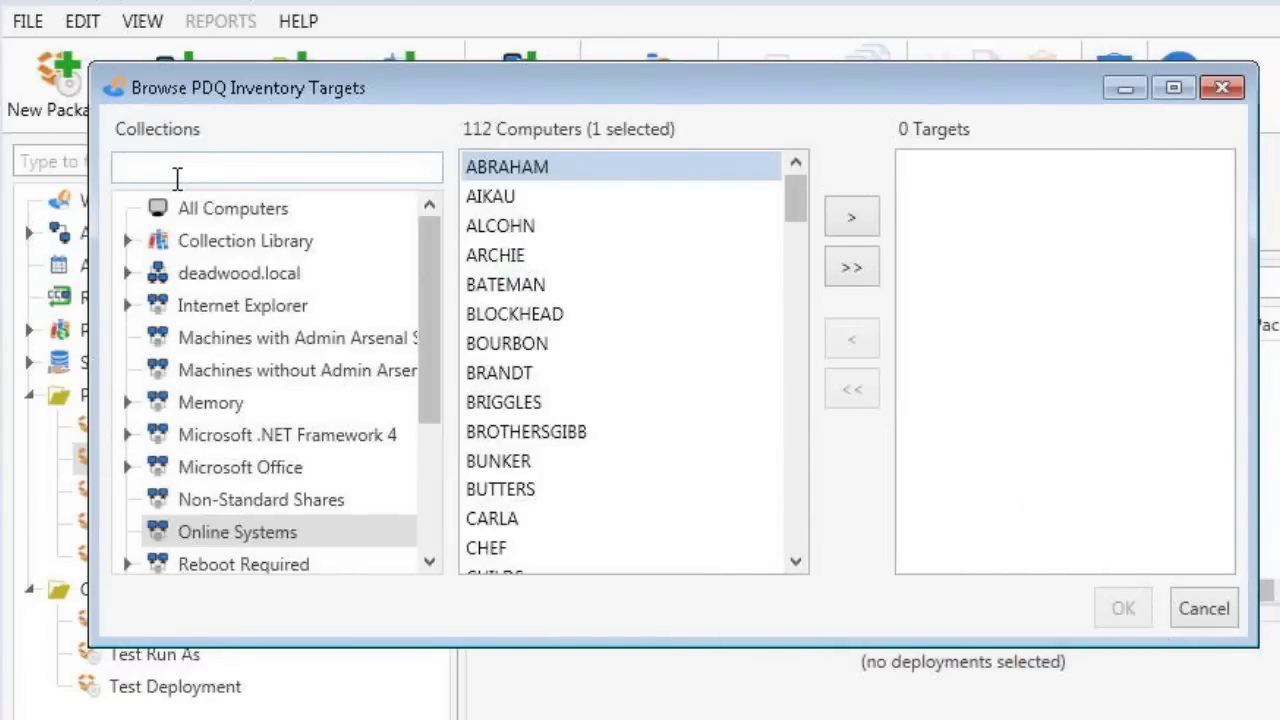
{"action": "type", "text": "8.1"}
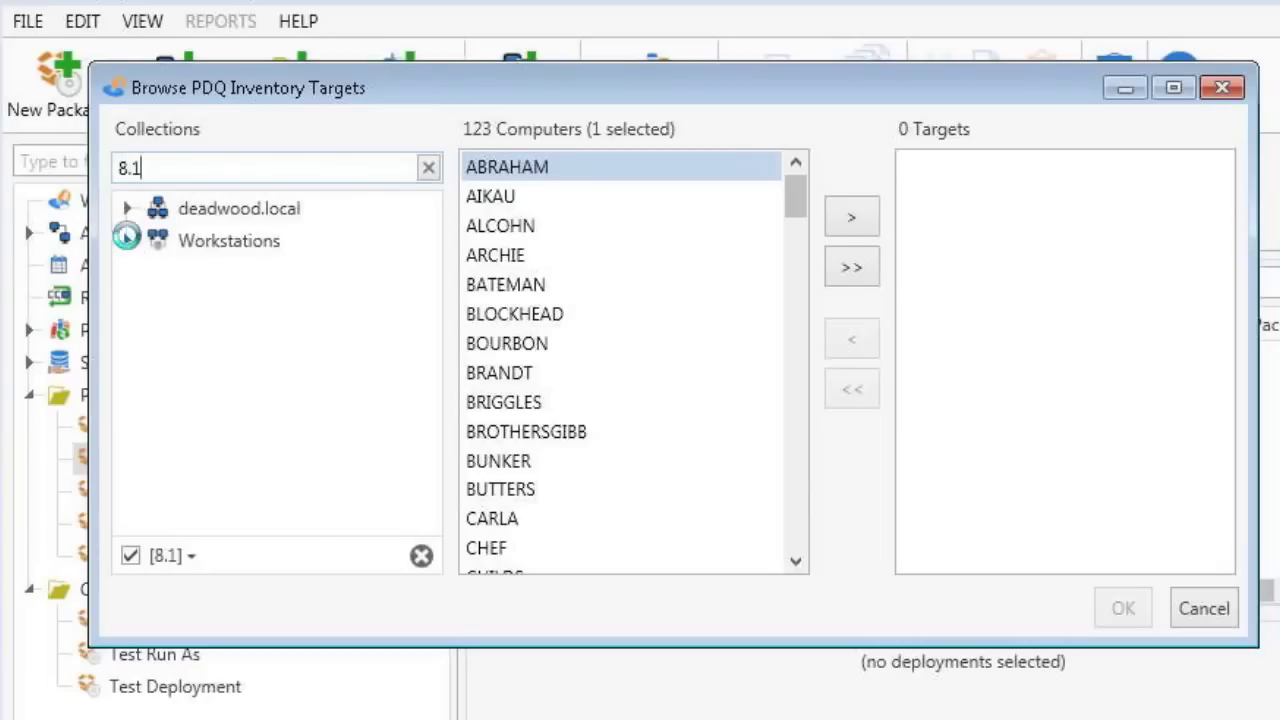
{"action": "left_click", "coordinate": [128, 240]}
{"action": "left_click", "coordinate": [222, 280]}
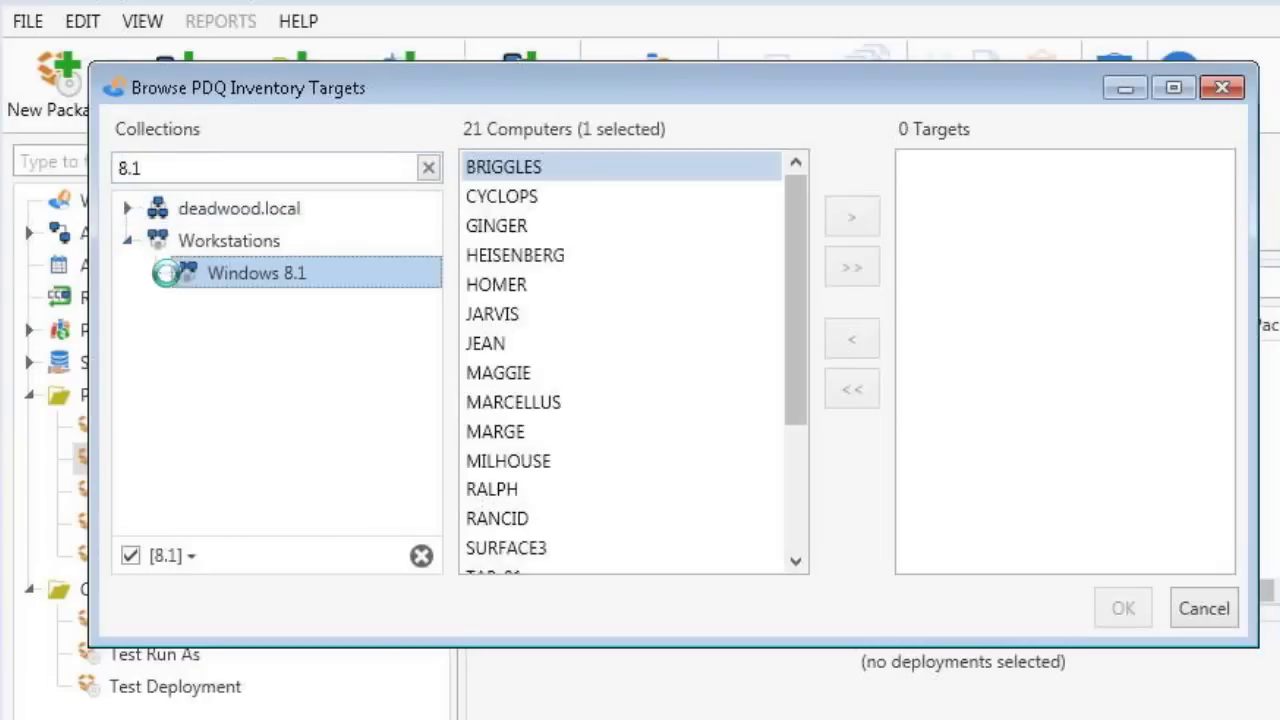
{"action": "double_click", "coordinate": [507, 226]}
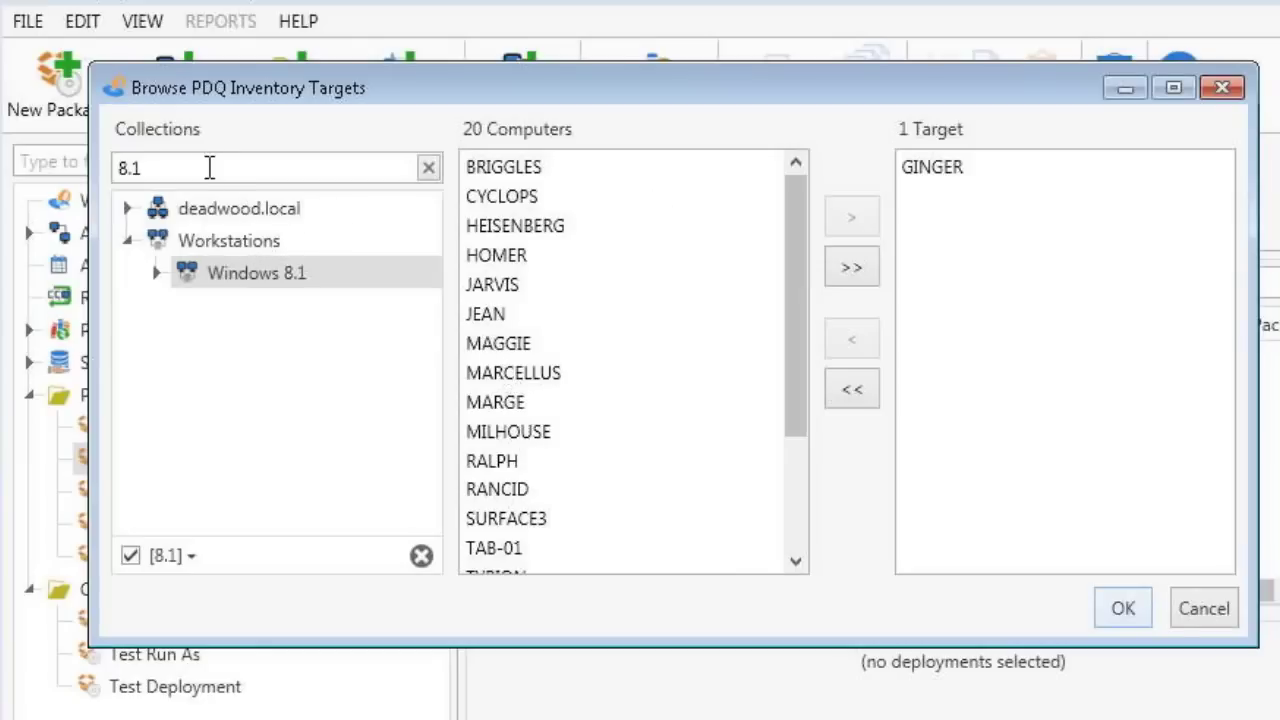
{"action": "left_click", "coordinate": [1124, 612]}
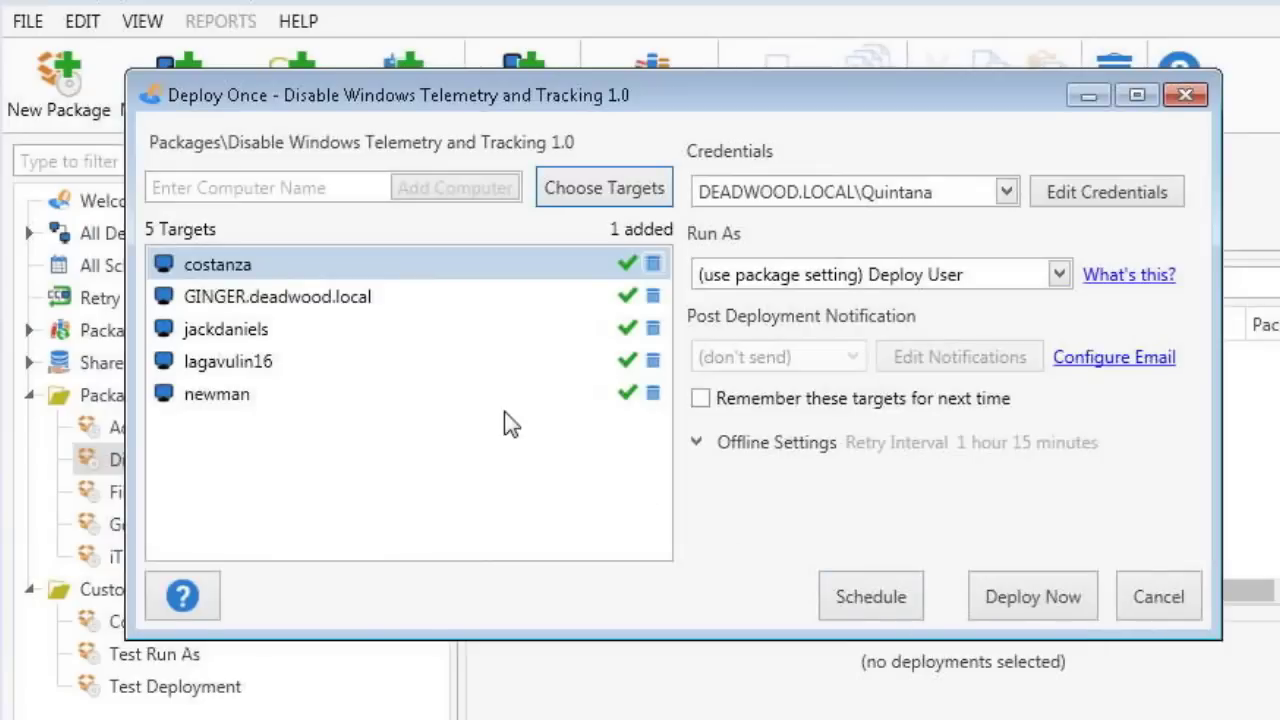
Deploy the package to the chosen targets immediately and check the step progress on costanza
{"action": "left_click", "coordinate": [1008, 596]}
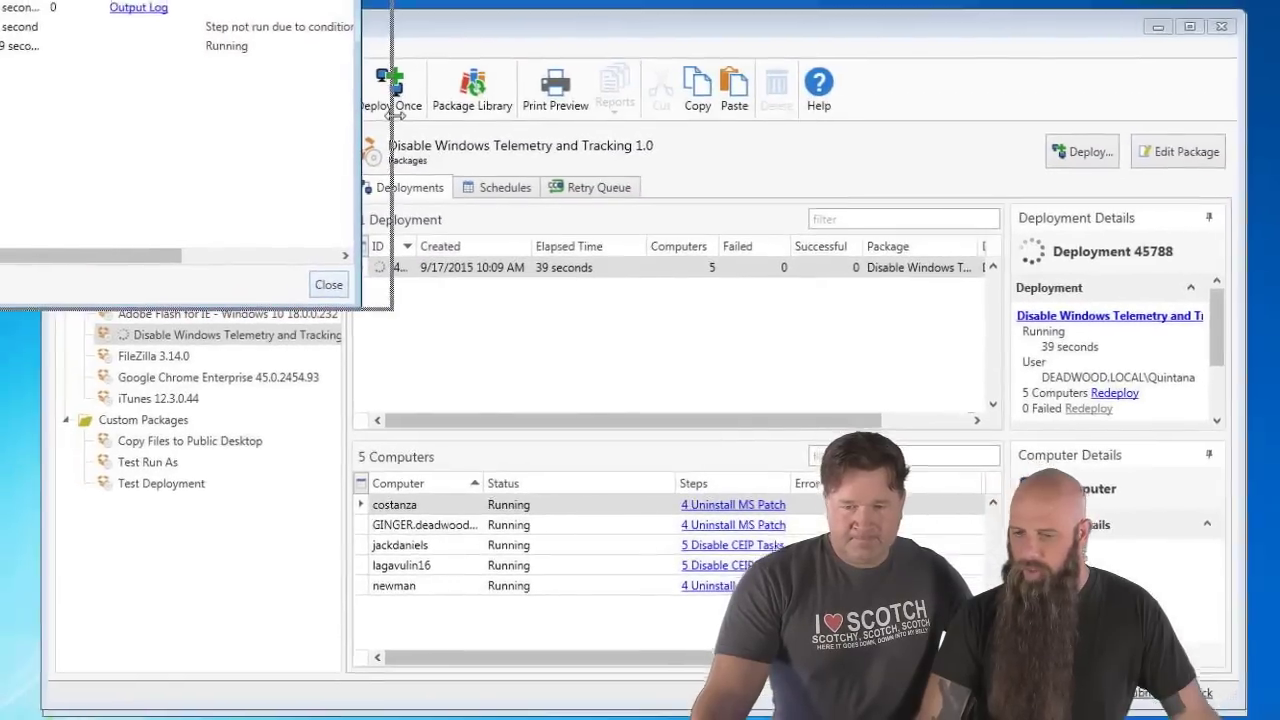
{"action": "left_click_drag", "start_coordinate": [397, 115], "coordinate": [397, 115]}
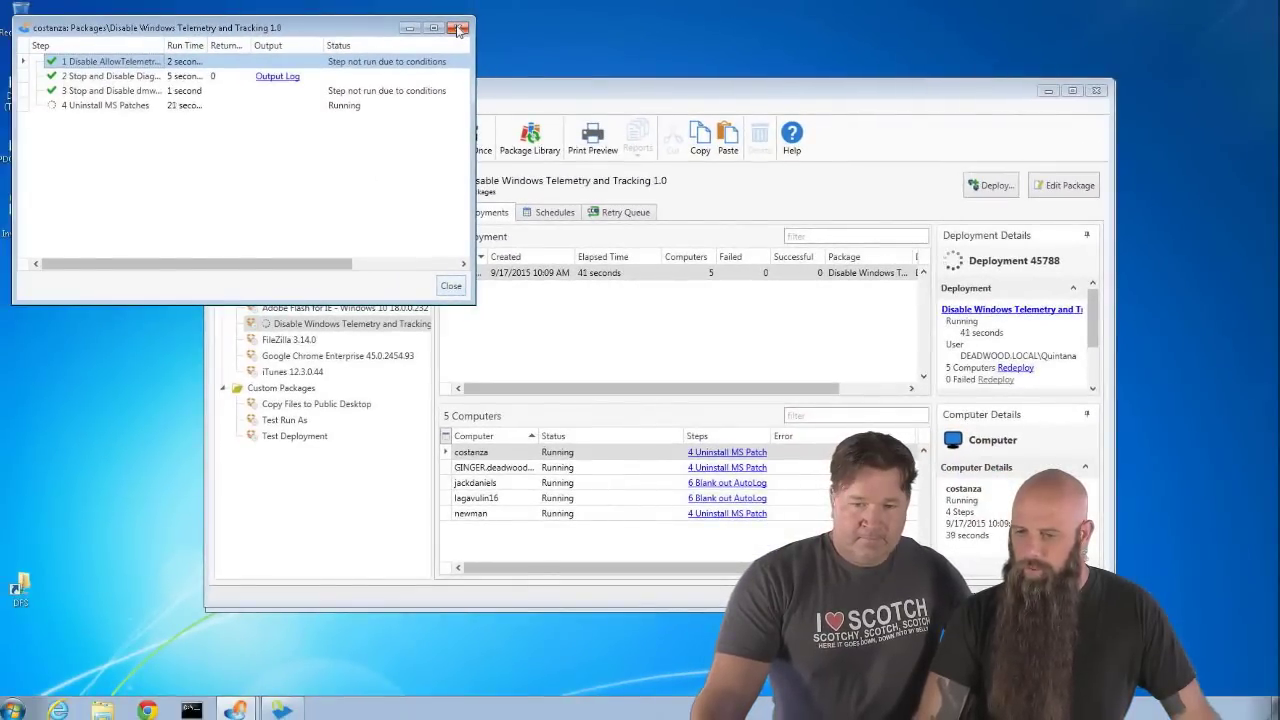
{"action": "left_click", "coordinate": [458, 29]}
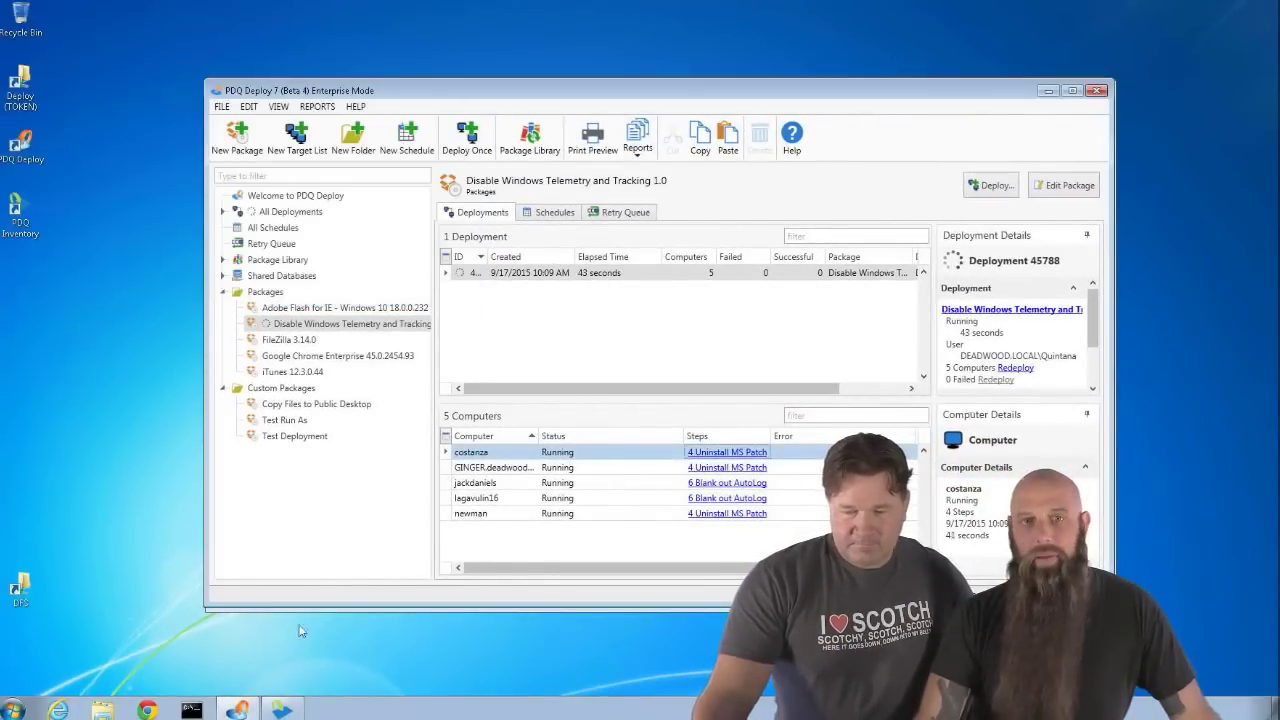
Switch to PDQ Inventory and look at the general and operating system details of the computer COSTANZA
{"action": "key", "text": "alt+Tab"}
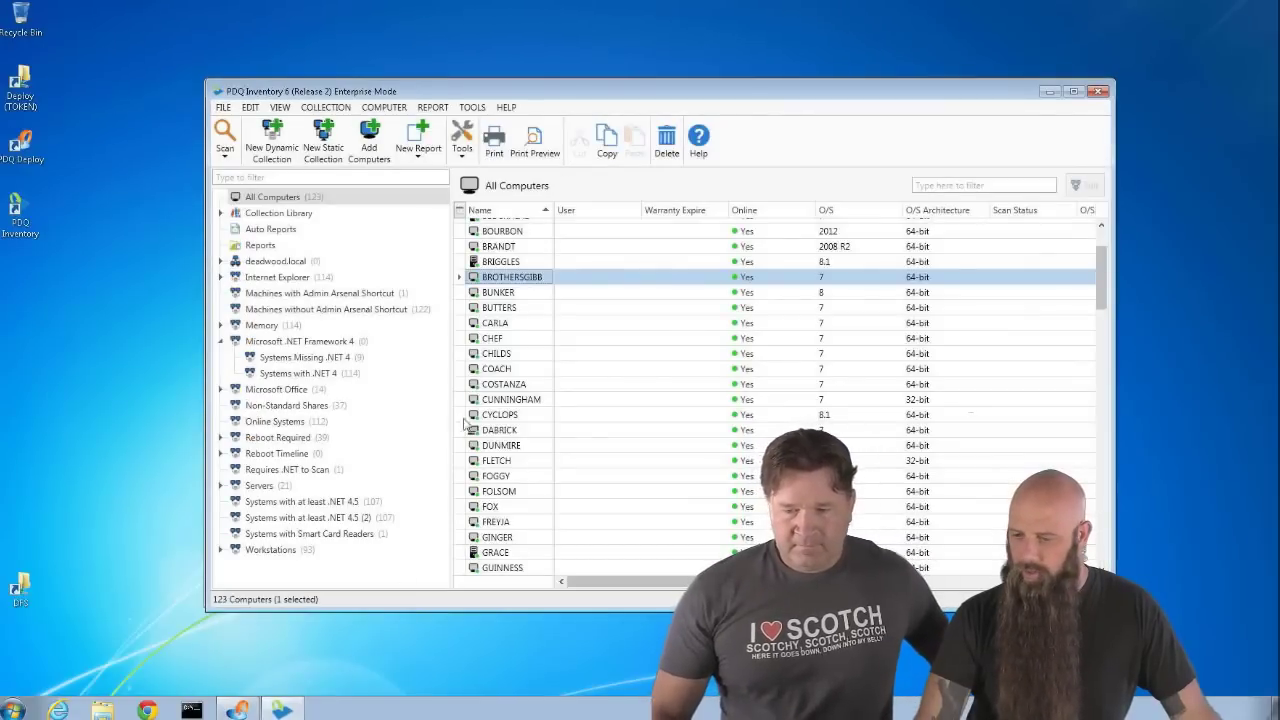
{"action": "left_click", "coordinate": [496, 386]}
{"action": "double_click", "coordinate": [496, 386]}
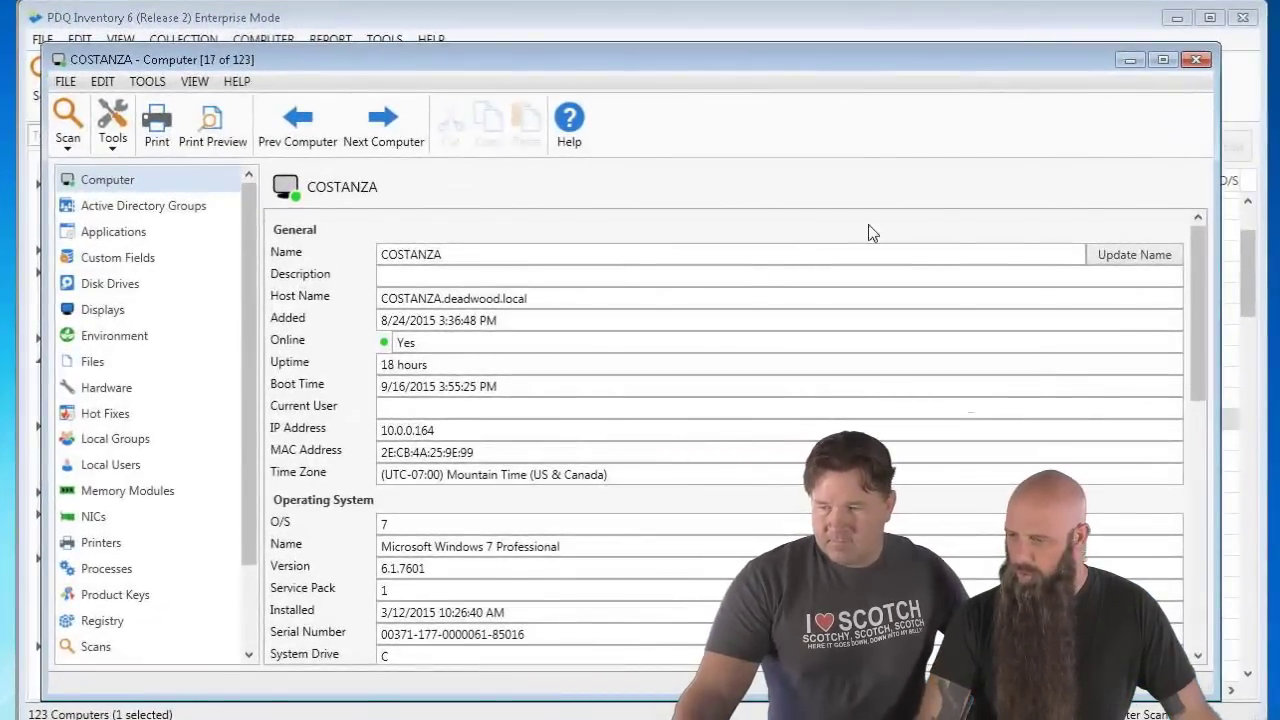
{"action": "left_click", "coordinate": [1195, 59]}
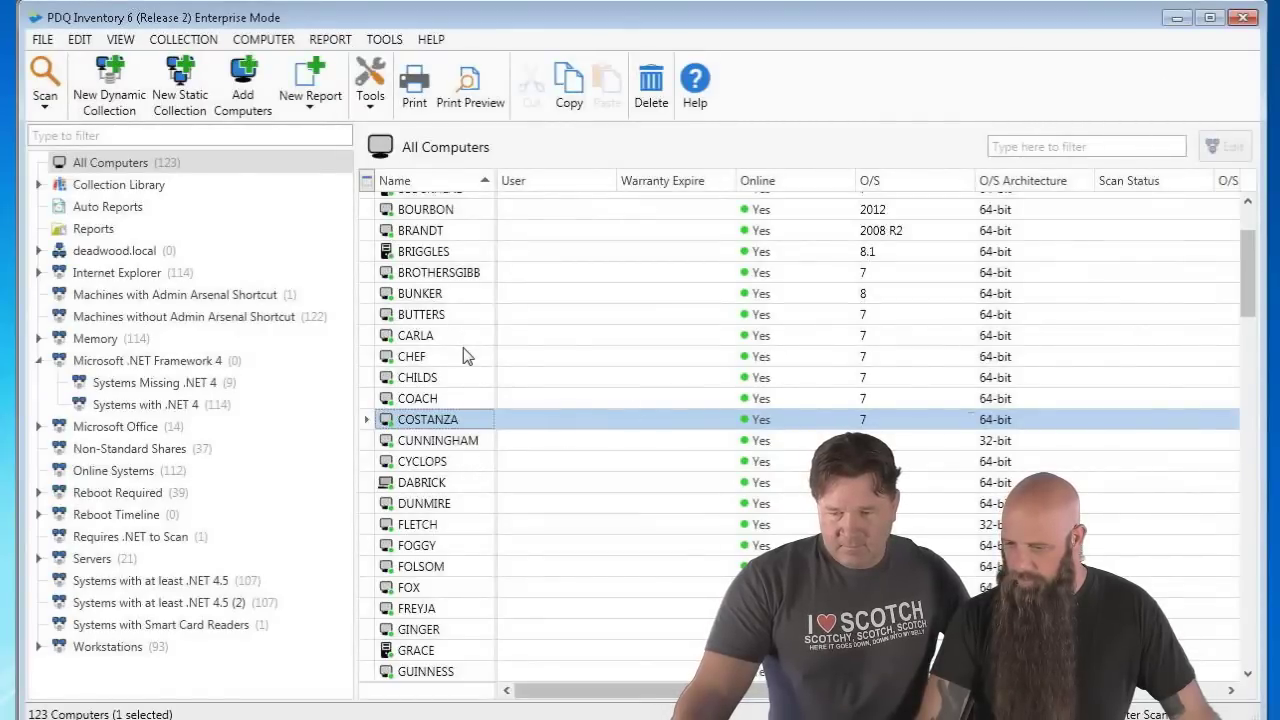
Examine the computer GINGER's details and its list of installed hot fixes
{"action": "scroll", "coordinate": [465, 415], "scroll_direction": "down", "scroll_amount": 1}
{"action": "scroll", "coordinate": [465, 420], "scroll_direction": "down", "scroll_amount": 2}
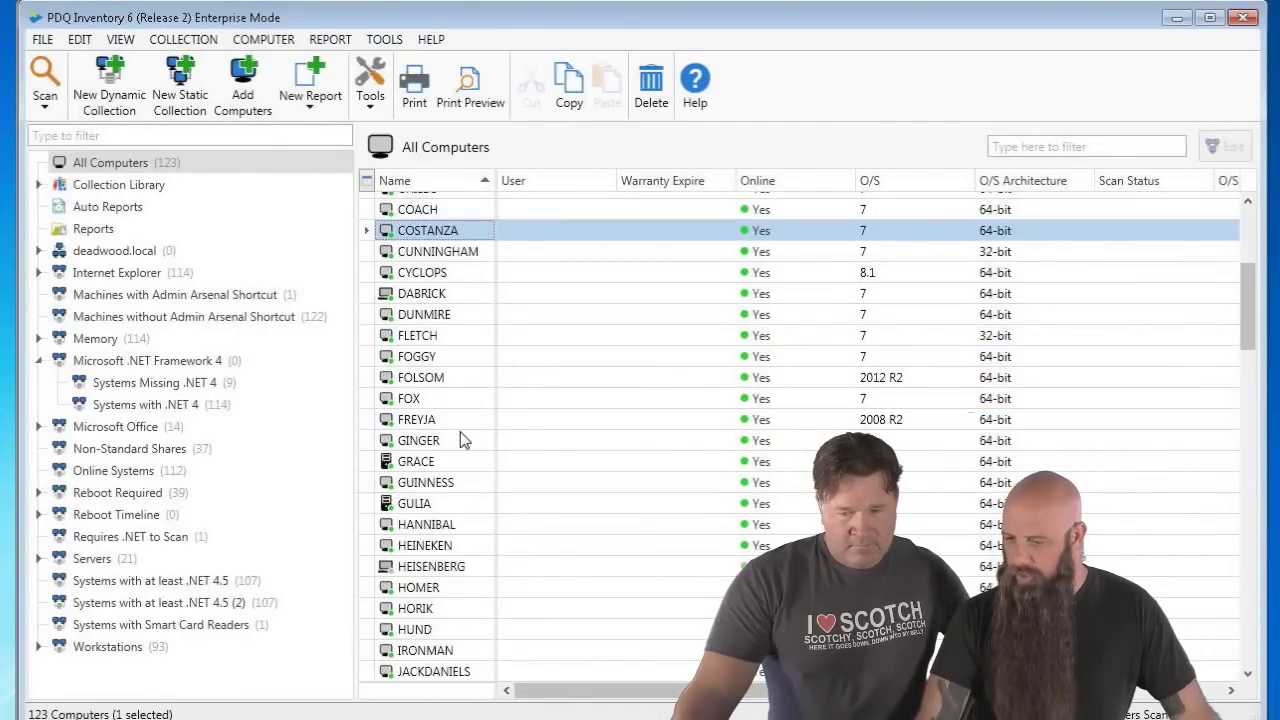
{"action": "double_click", "coordinate": [425, 440]}
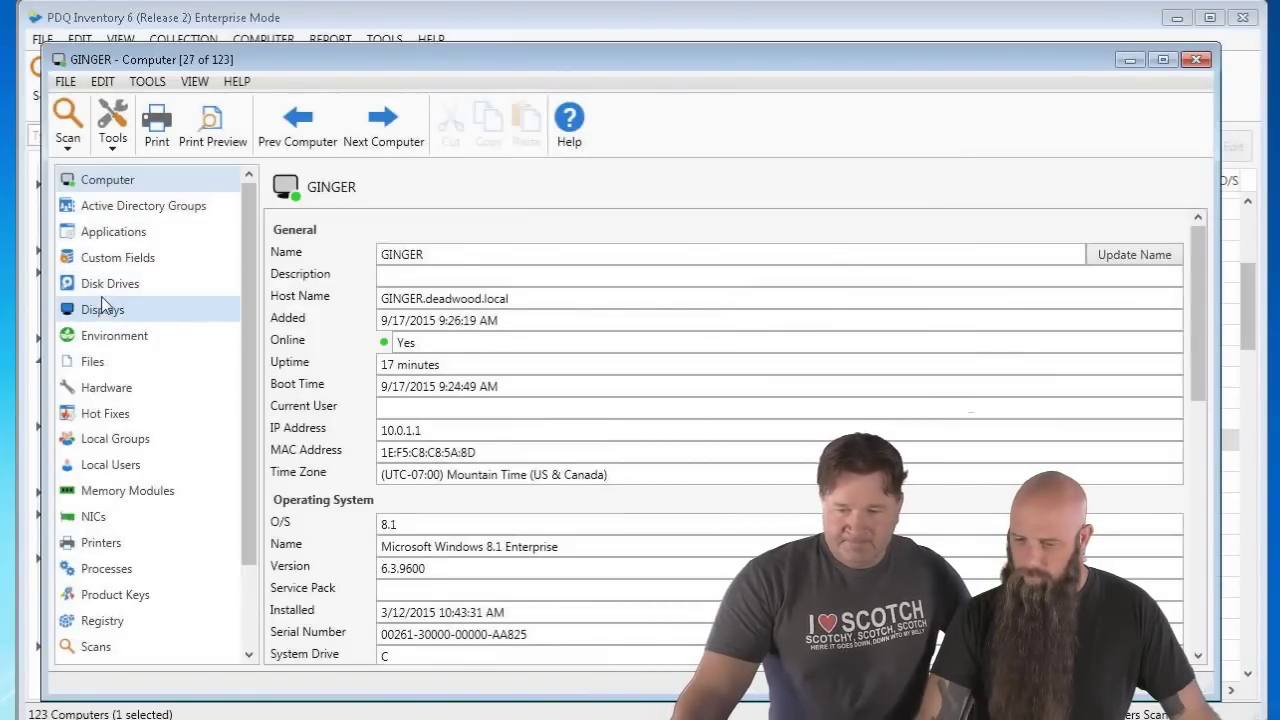
{"action": "left_click", "coordinate": [104, 413]}
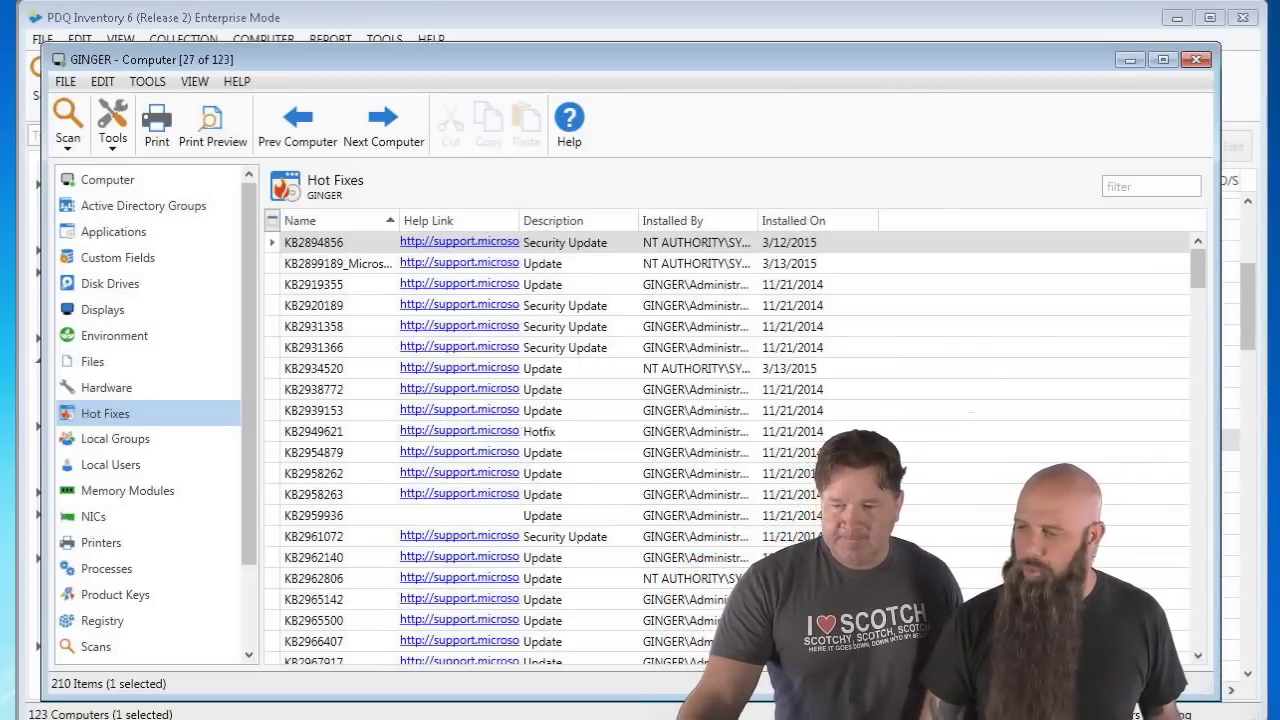
{"action": "left_click", "coordinate": [1196, 60]}
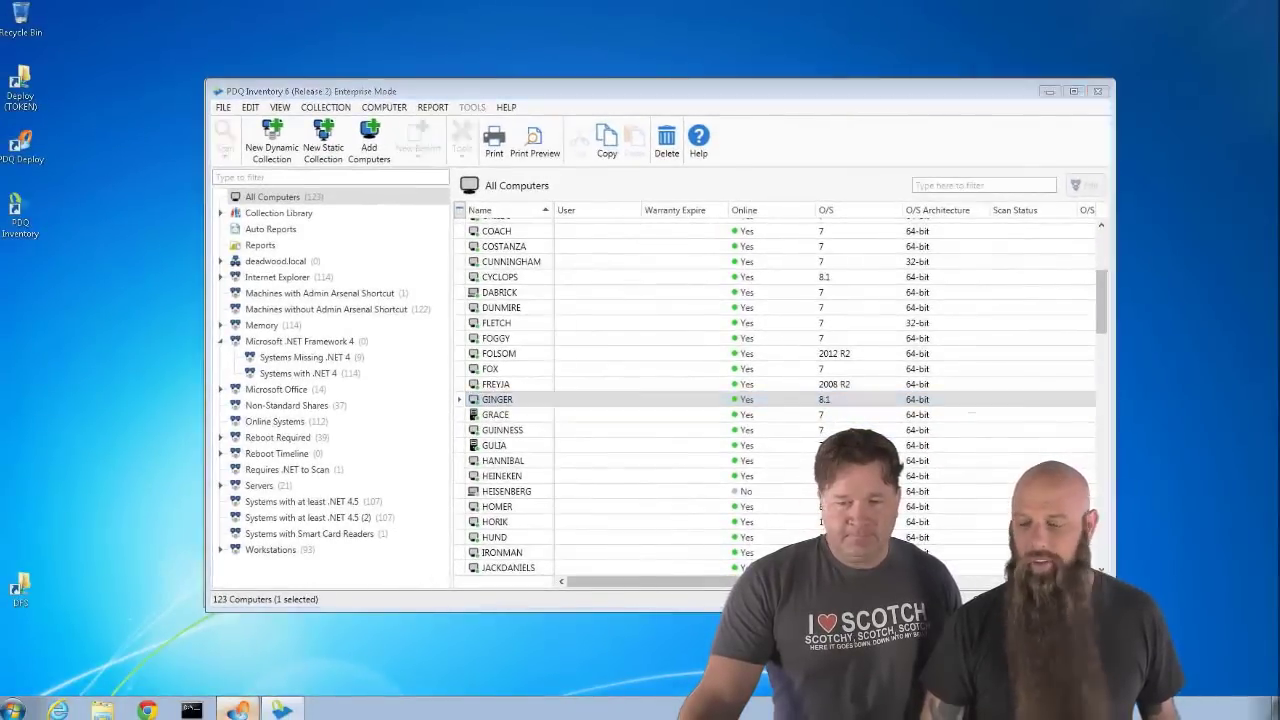
Switch to PDQ Deploy and review GINGER's deployment step results, including the output log of Step 5, Disable CEIP Tasks
{"action": "left_click", "coordinate": [239, 708]}
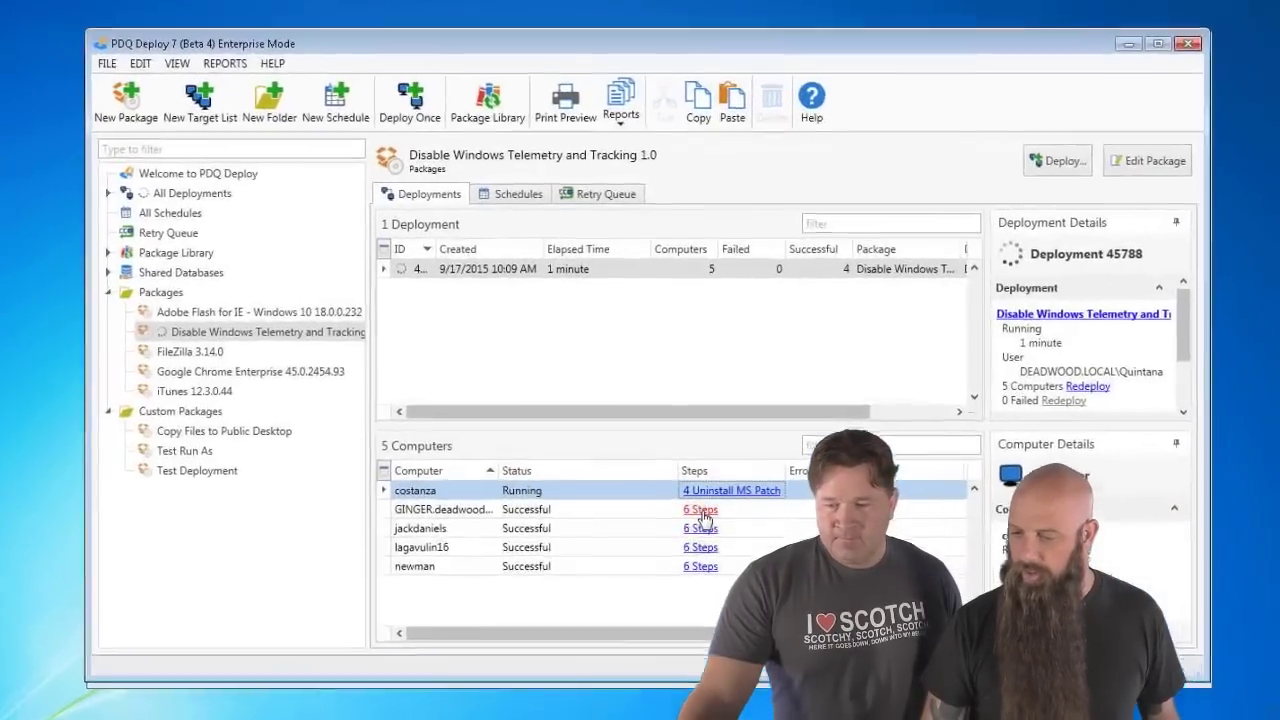
{"action": "left_click", "coordinate": [702, 468]}
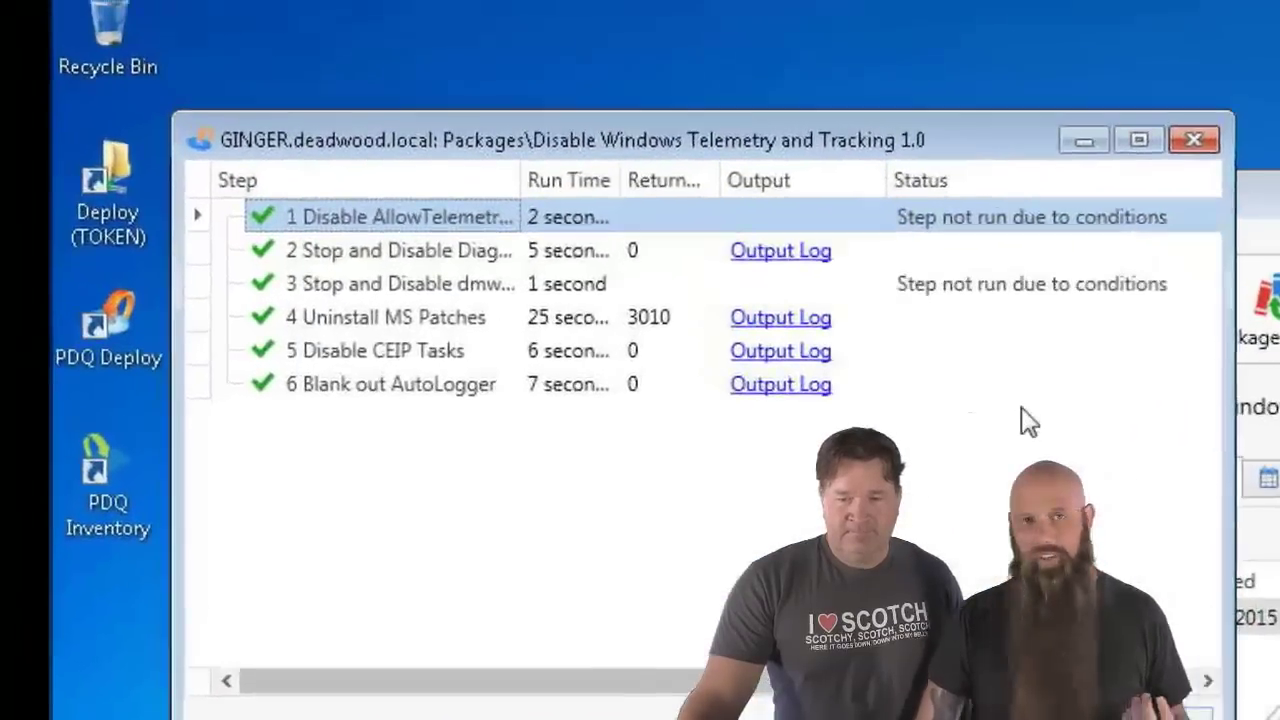
{"action": "left_click", "coordinate": [787, 360]}
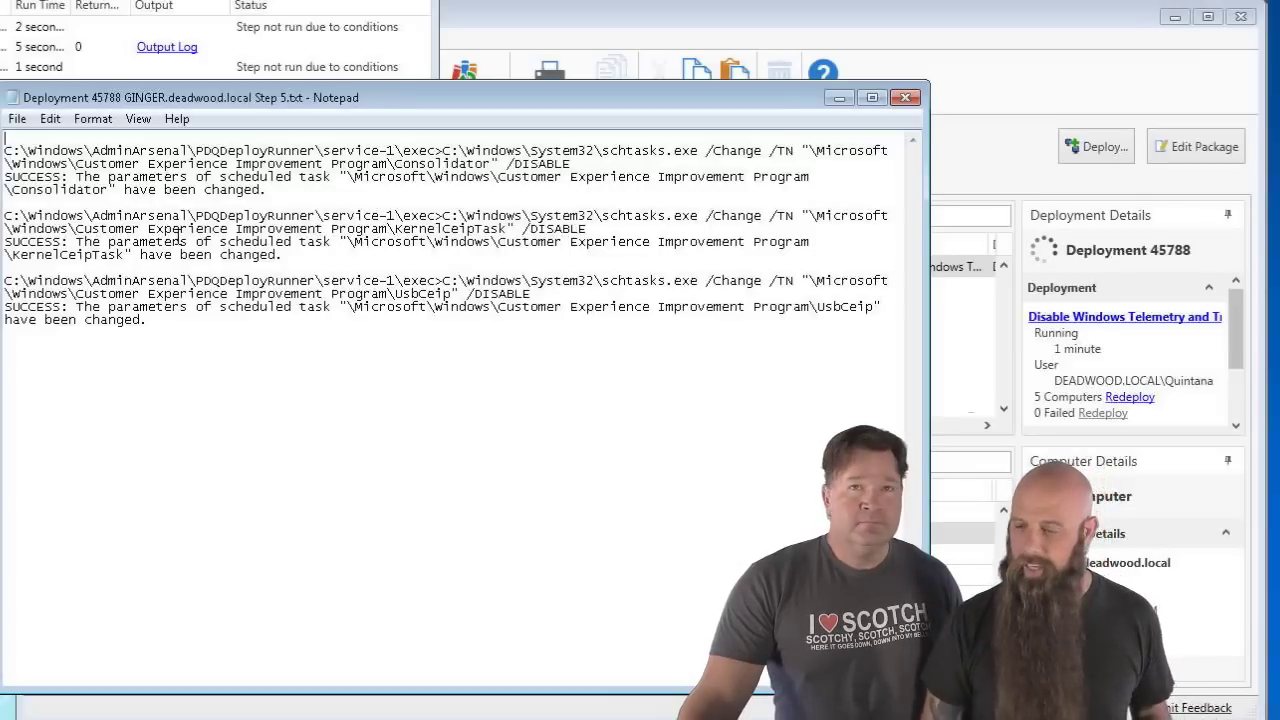
{"action": "left_click", "coordinate": [905, 97]}
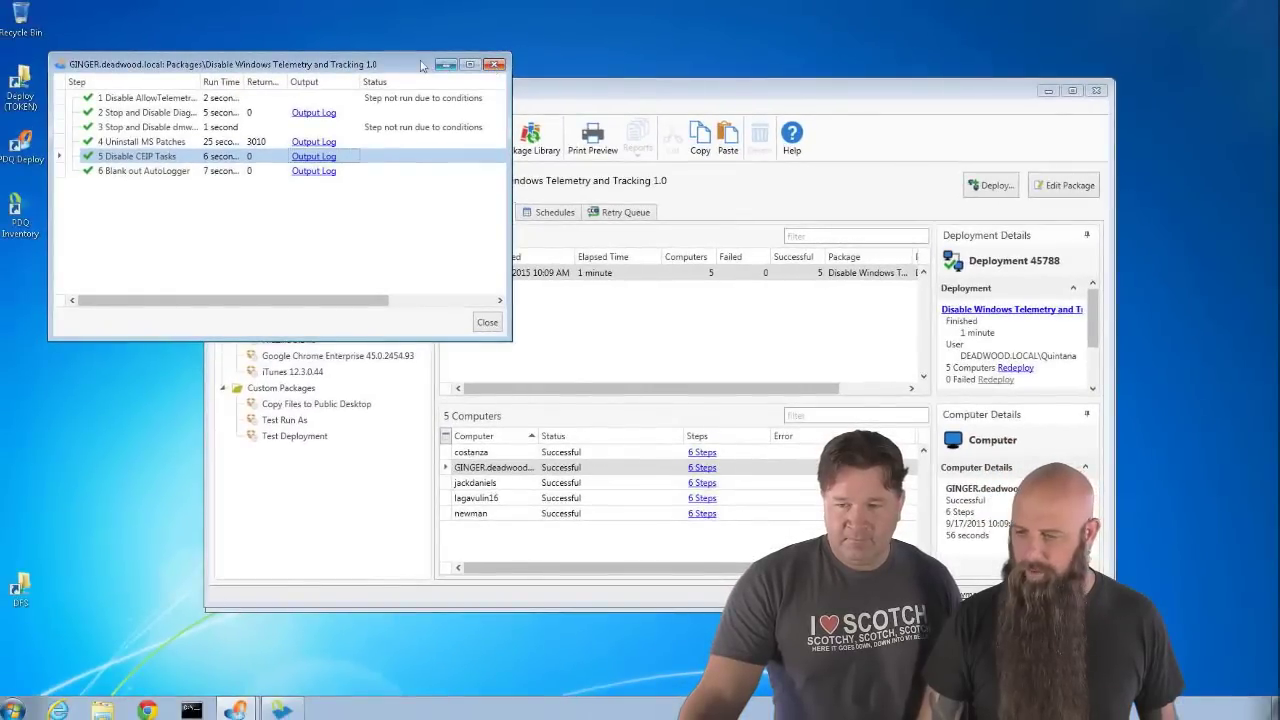
{"action": "left_click_drag", "start_coordinate": [421, 65], "coordinate": [545, 105]}
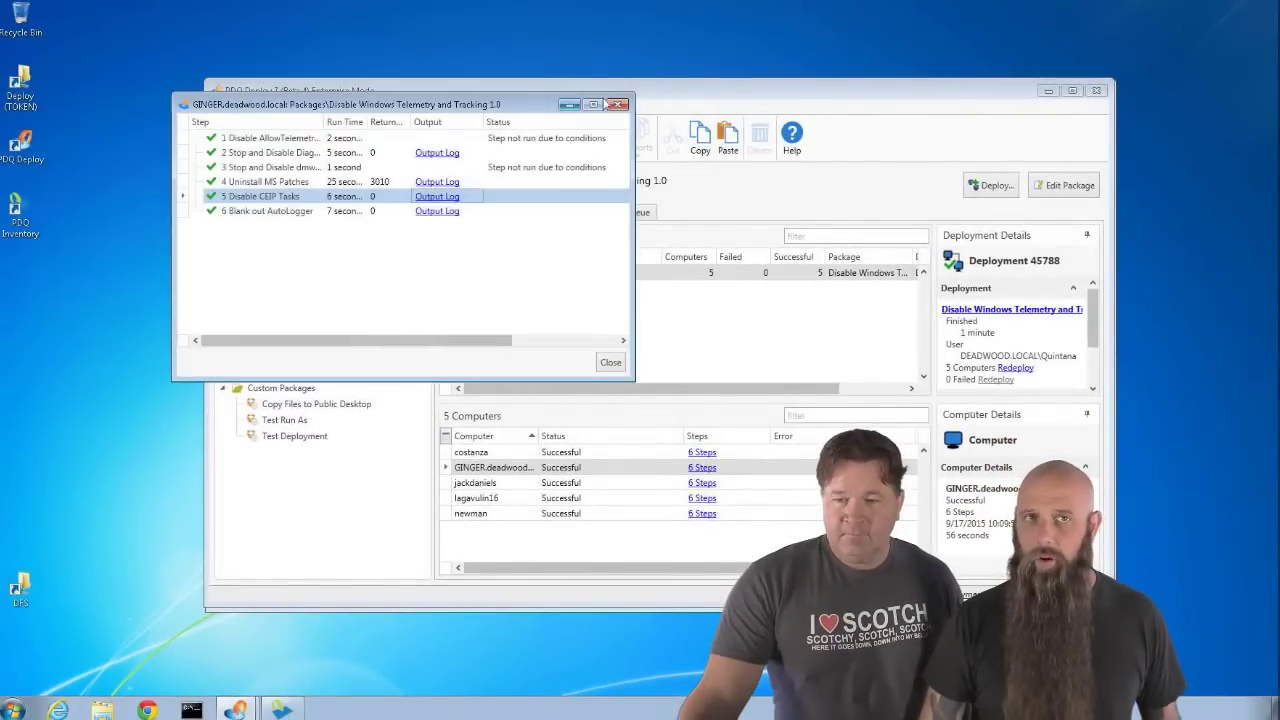
{"action": "left_click", "coordinate": [619, 105]}
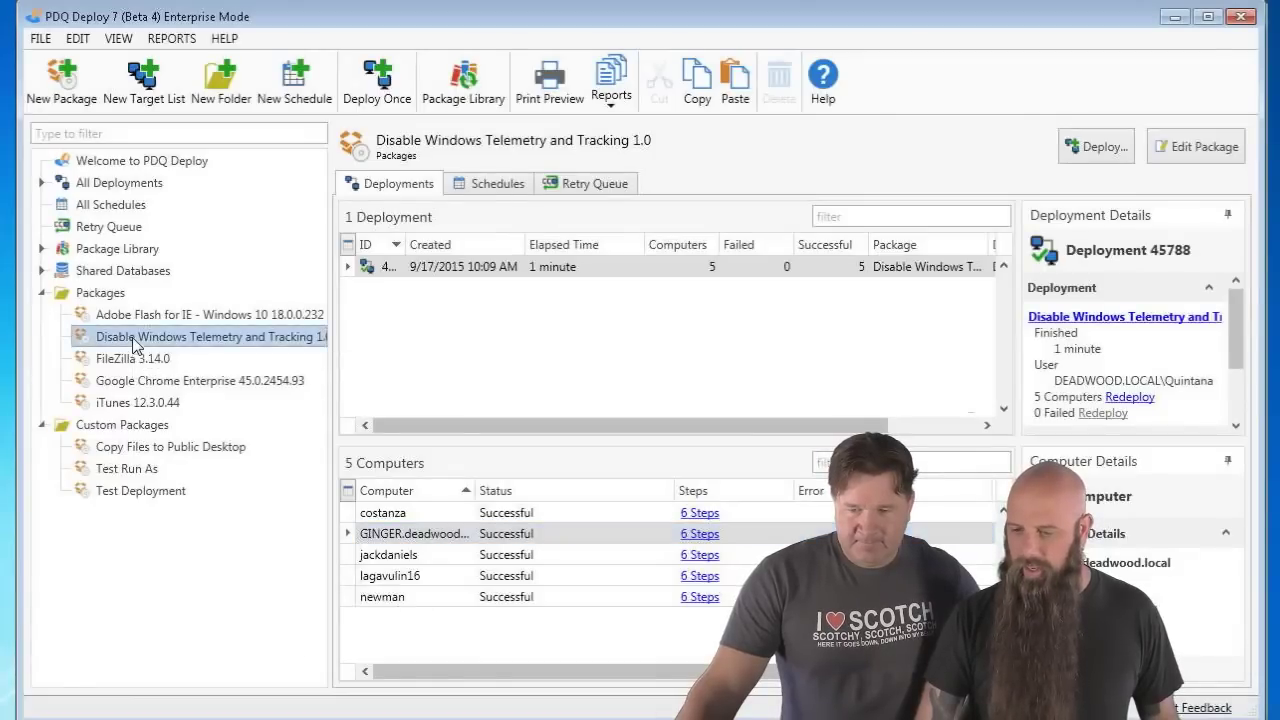
Open the Disable Windows Telemetry and Tracking package and display the patch numbers in Step 4, Uninstall MS Patches, keeping its window open for reference
{"action": "double_click", "coordinate": [133, 338]}
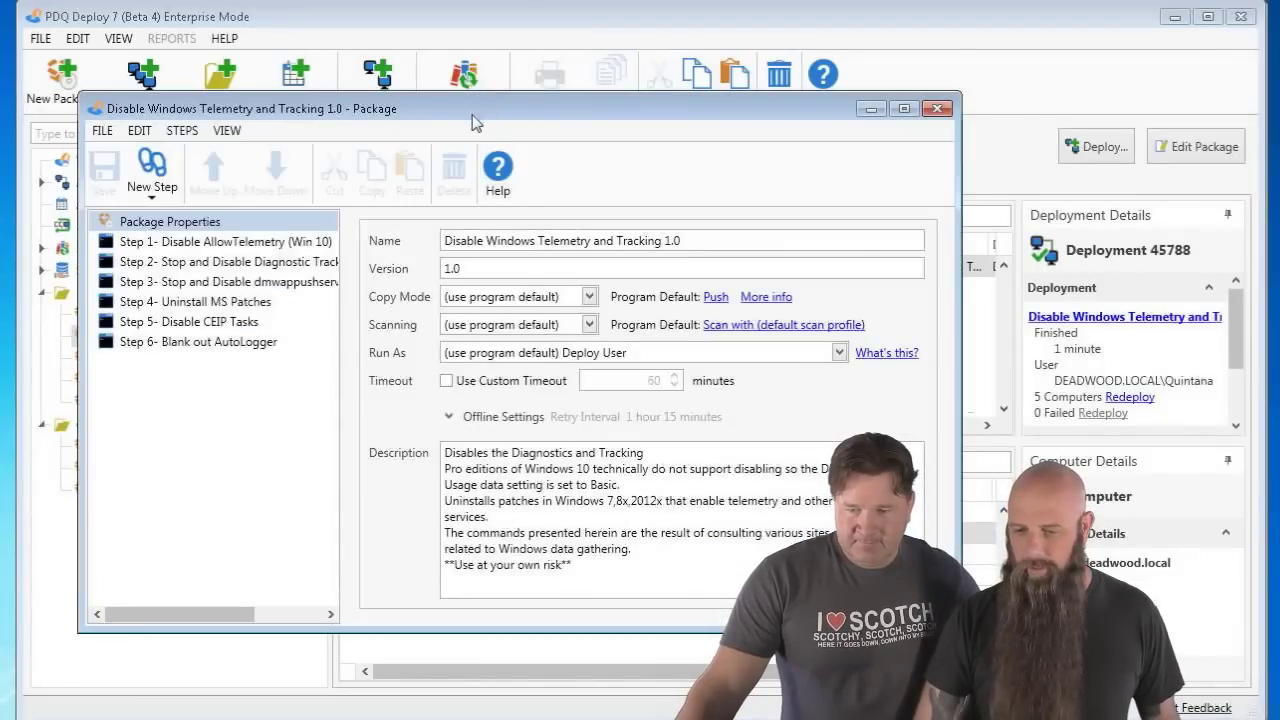
{"action": "left_click_drag", "start_coordinate": [475, 122], "coordinate": [293, 0]}
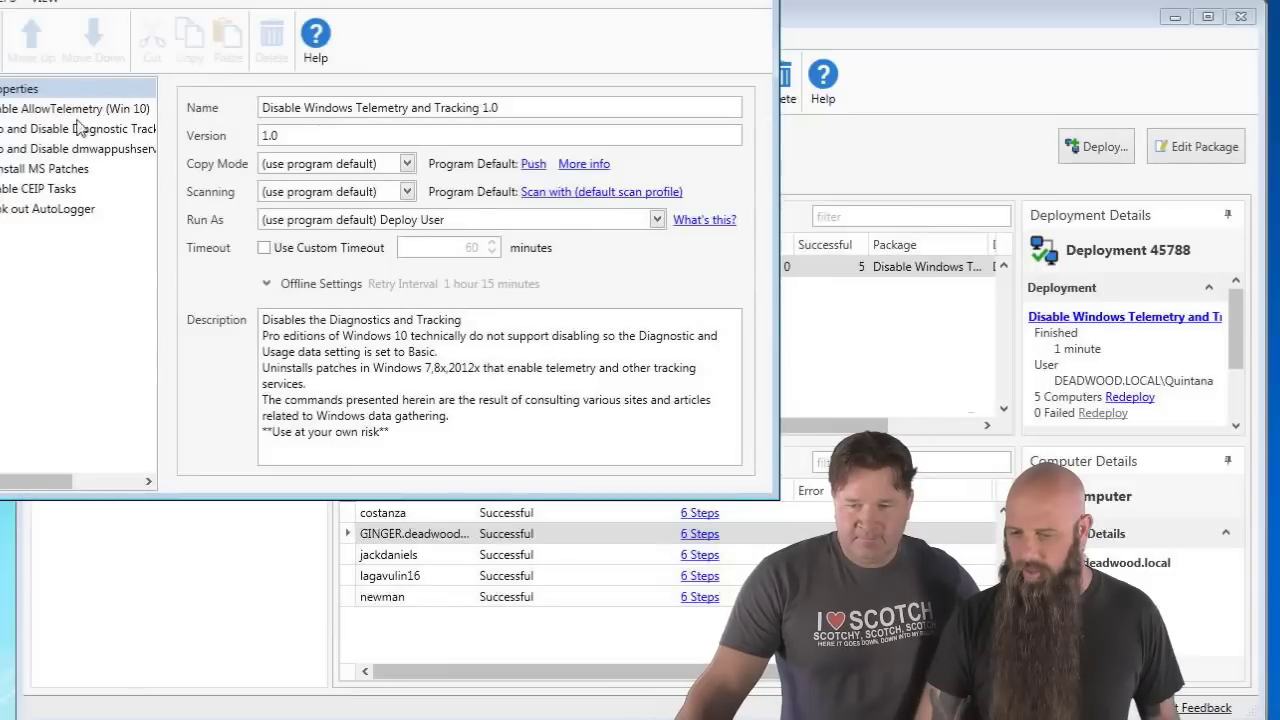
{"action": "left_click", "coordinate": [27, 170]}
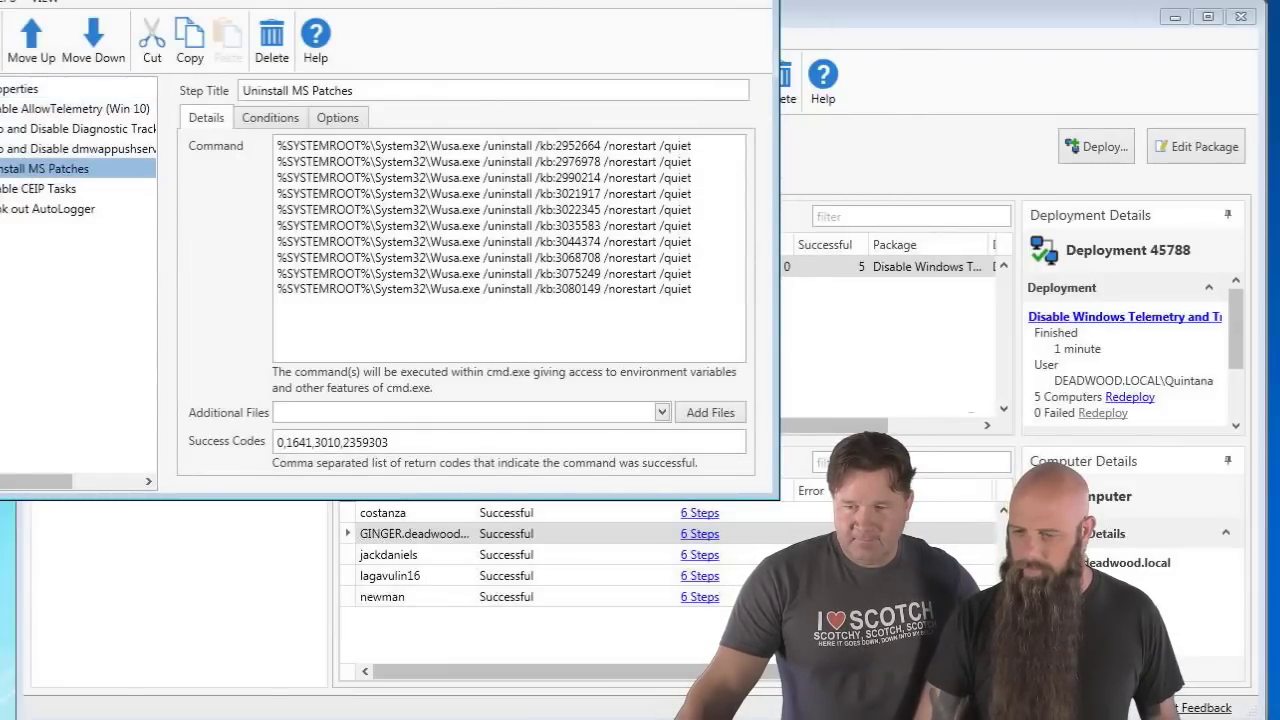
{"action": "left_click_drag", "start_coordinate": [568, 25], "coordinate": [495, 0]}
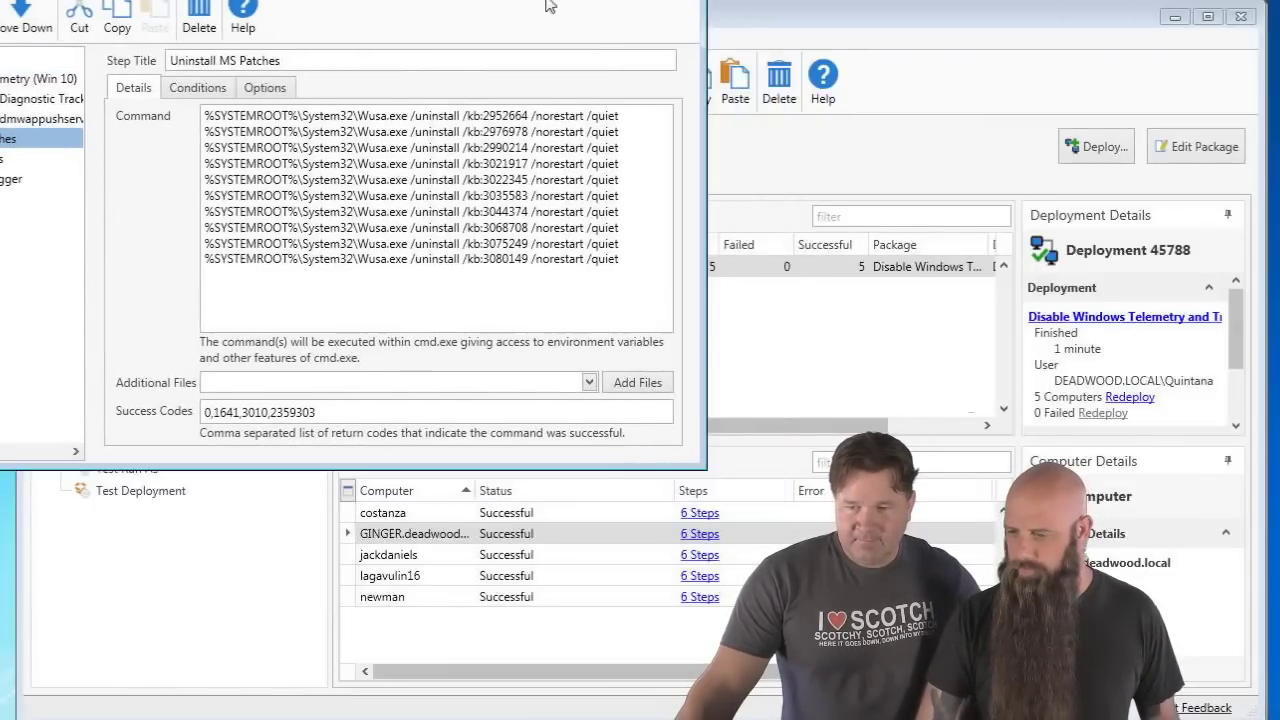
{"action": "left_click", "coordinate": [870, 46]}
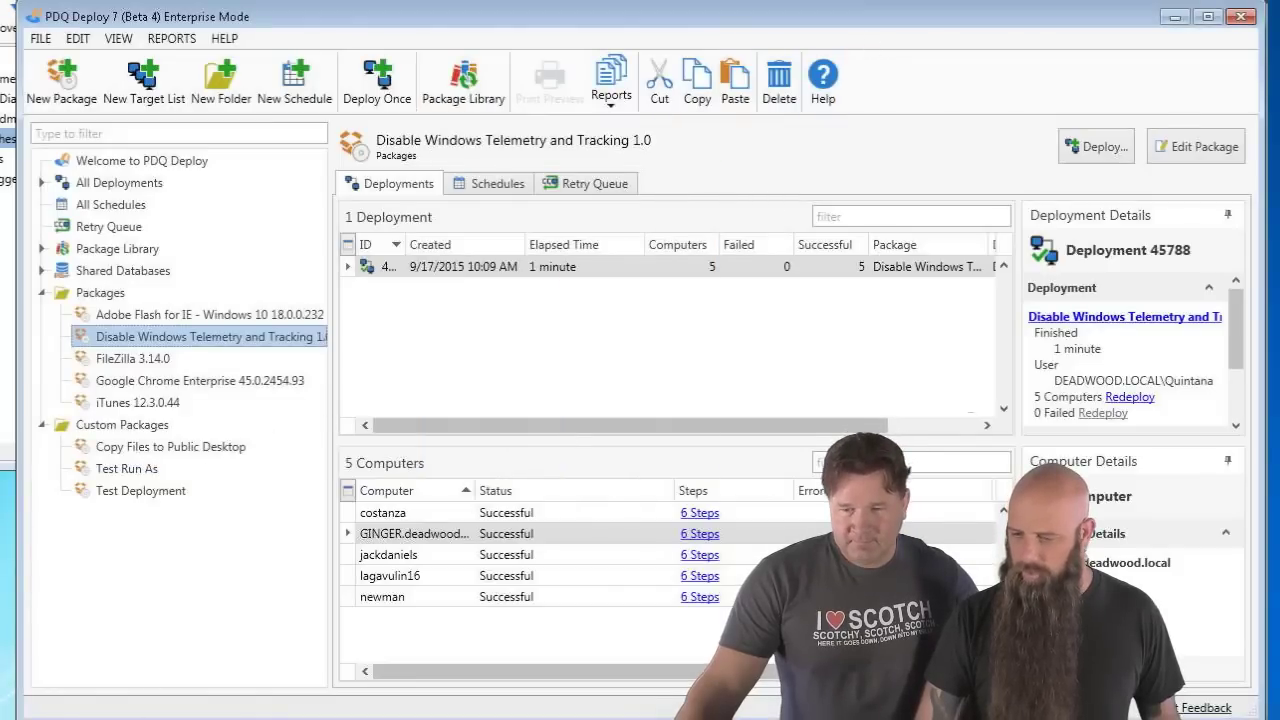
Switch to PDQ Inventory and create a new report named Telemetry Patches
{"action": "key", "text": "alt+Tab"}
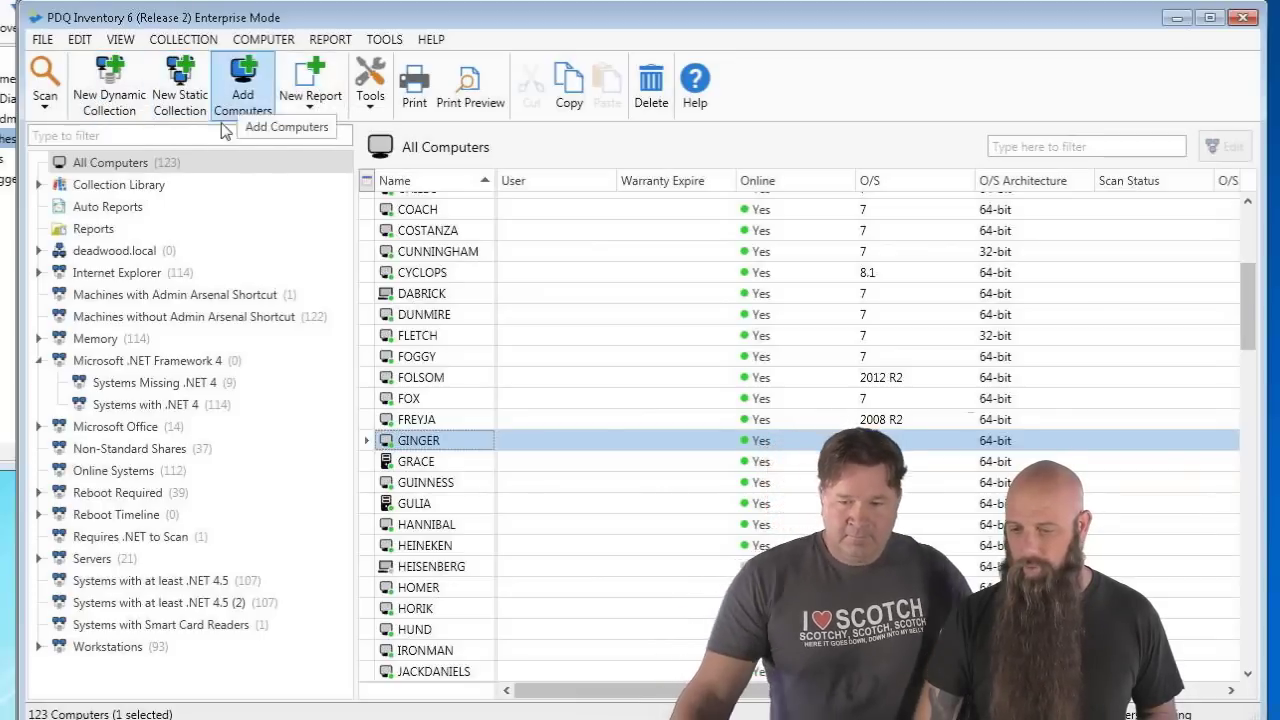
{"action": "left_click", "coordinate": [100, 229]}
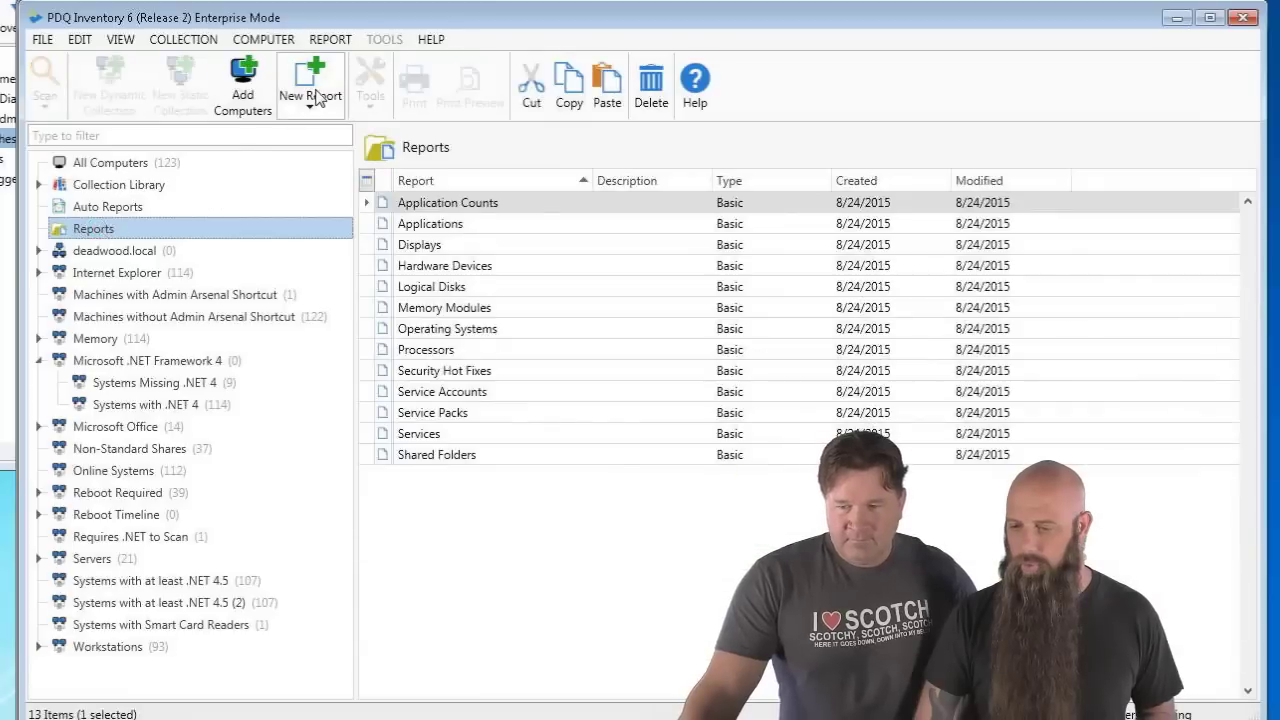
{"action": "left_click", "coordinate": [316, 97]}
{"action": "left_click", "coordinate": [326, 138]}
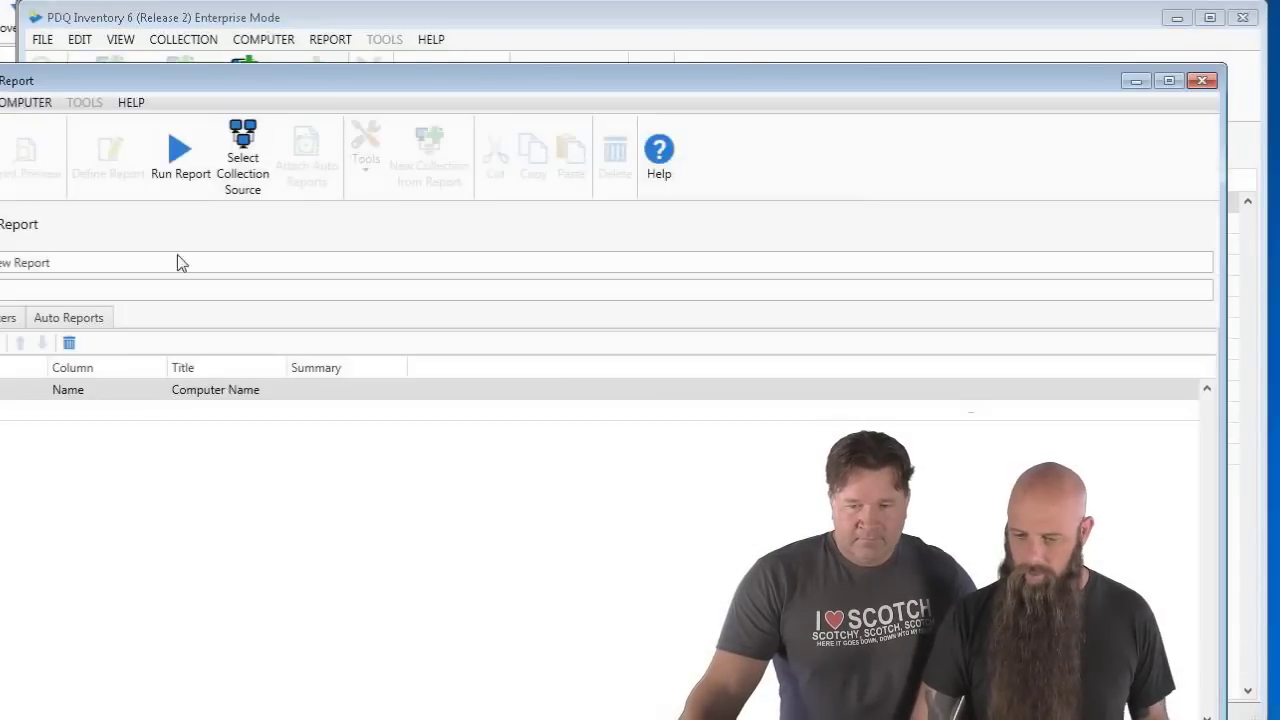
{"action": "left_click", "coordinate": [86, 262]}
{"action": "left_click_drag", "start_coordinate": [86, 262], "coordinate": [2, 262]}
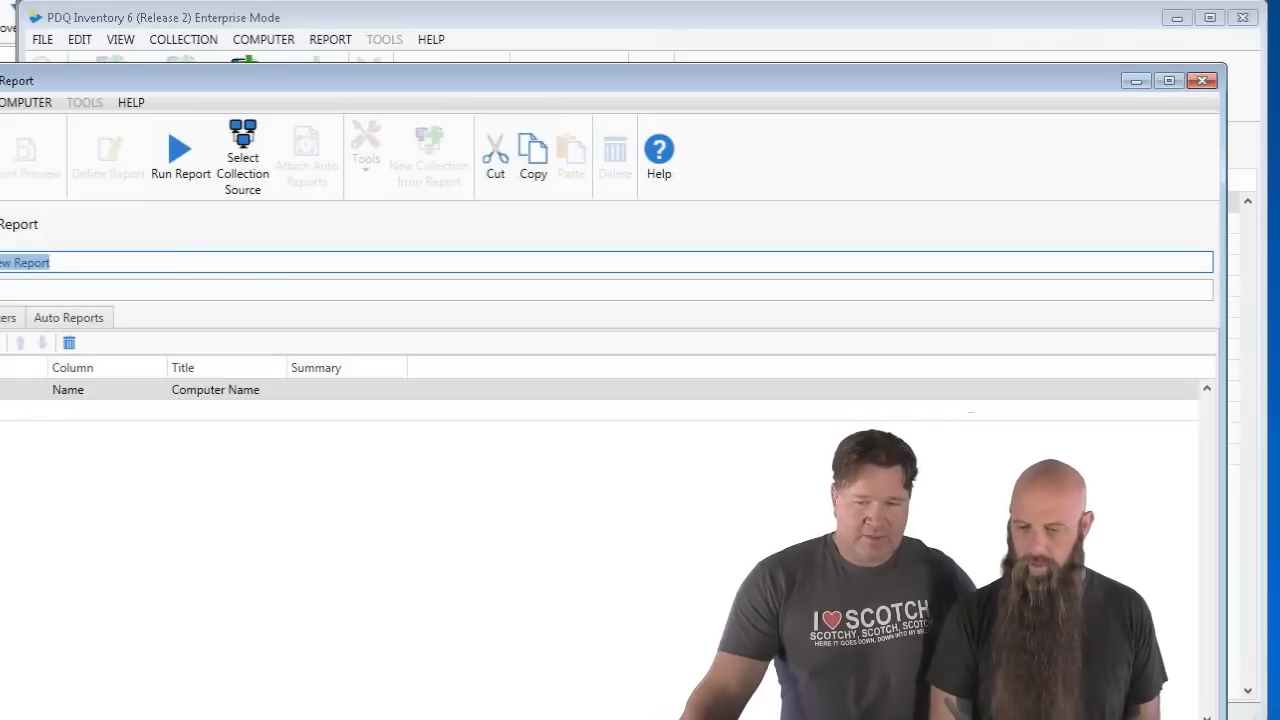
{"action": "key", "text": "BackSpace"}
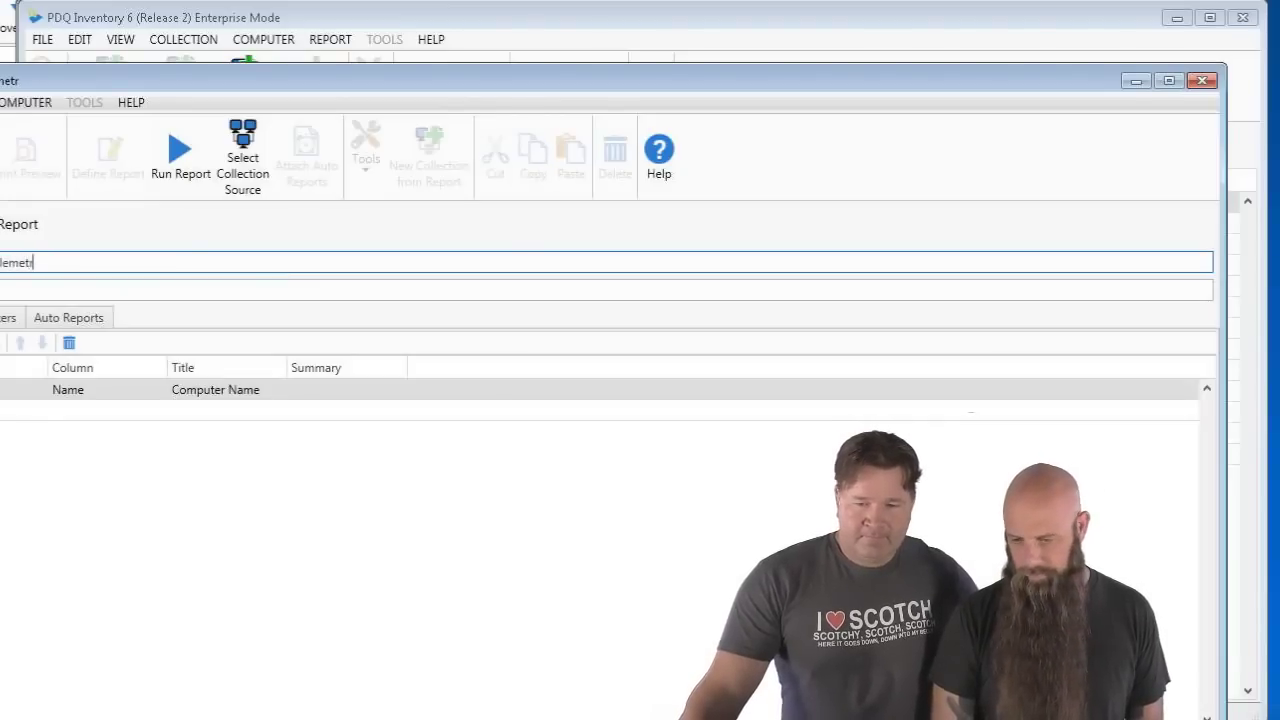
{"action": "type", "text": "Telemetry"}
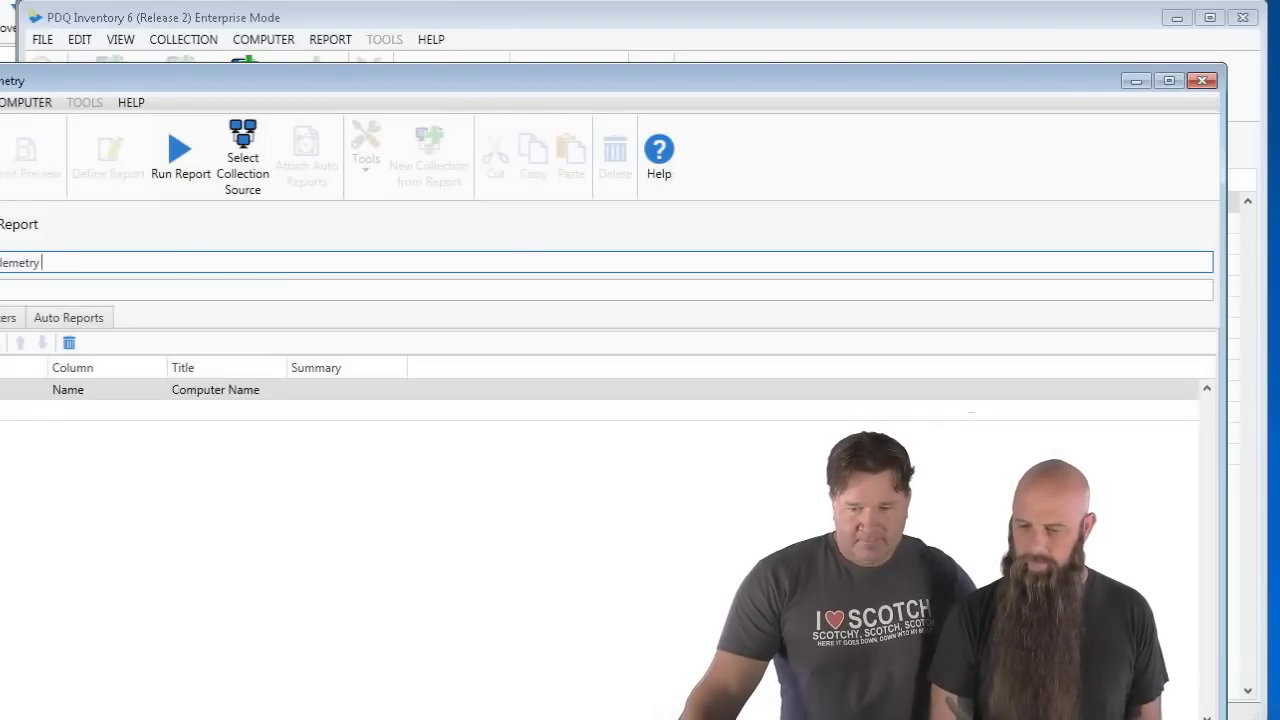
{"action": "type", "text": " Patches"}
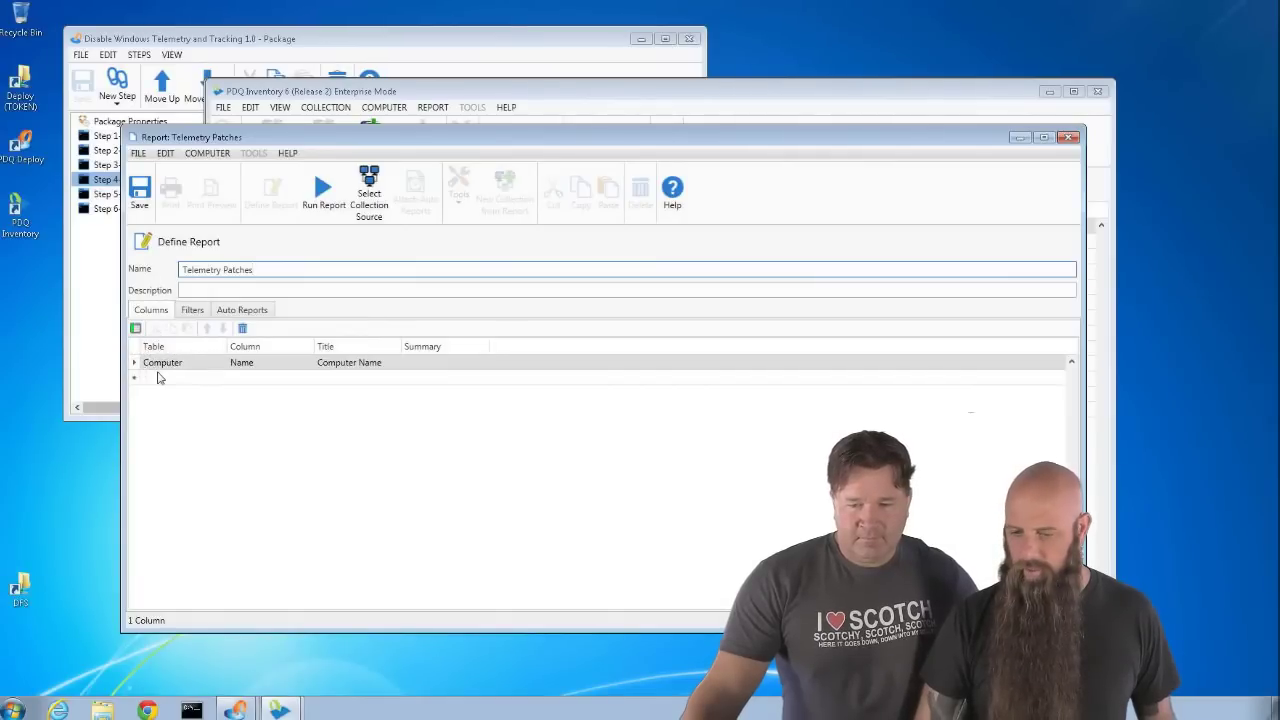
Add two Hot Fix columns to the Telemetry Patches report: Name and Installed On
{"action": "left_click", "coordinate": [135, 328]}
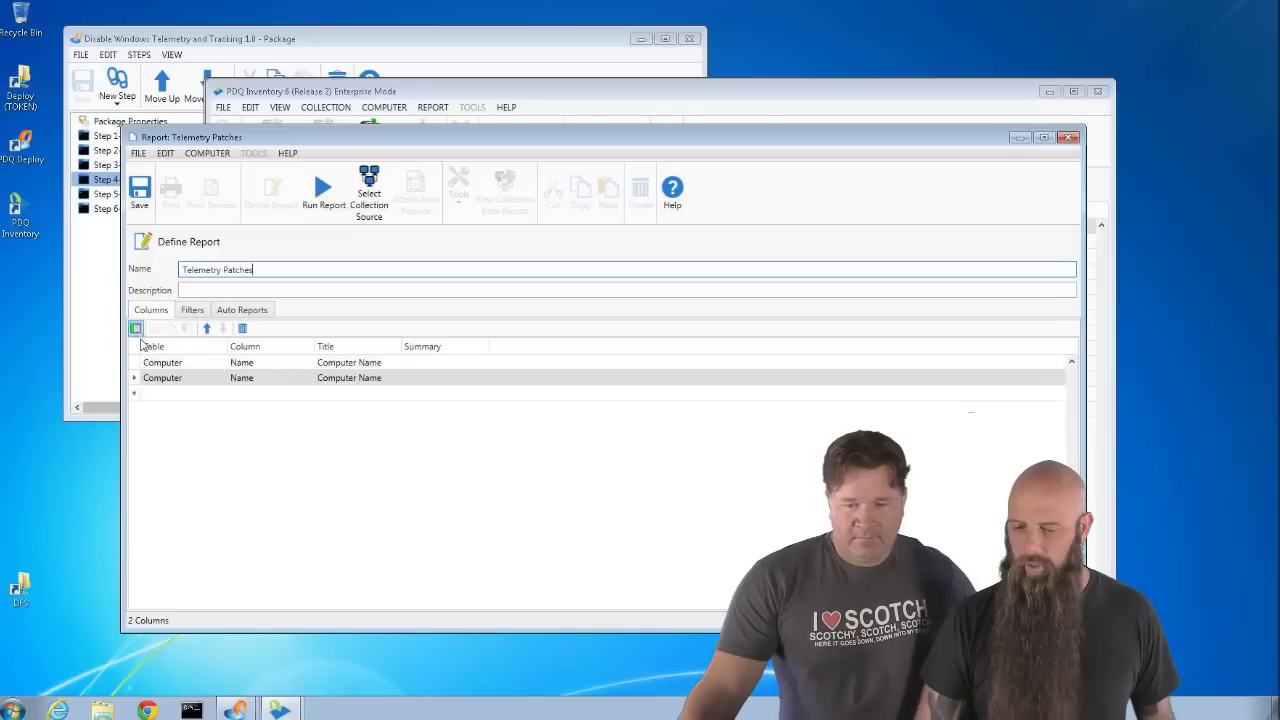
{"action": "left_click", "coordinate": [220, 380]}
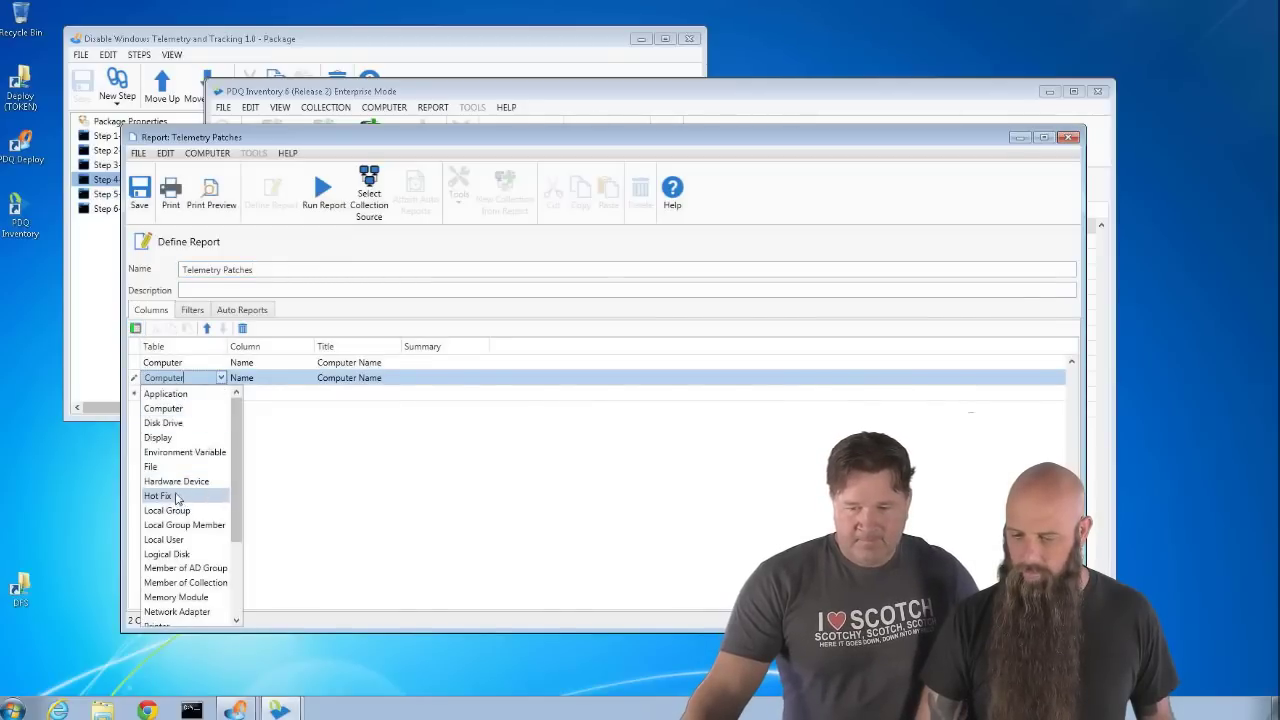
{"action": "scroll", "coordinate": [178, 510], "scroll_direction": "down", "scroll_amount": 1}
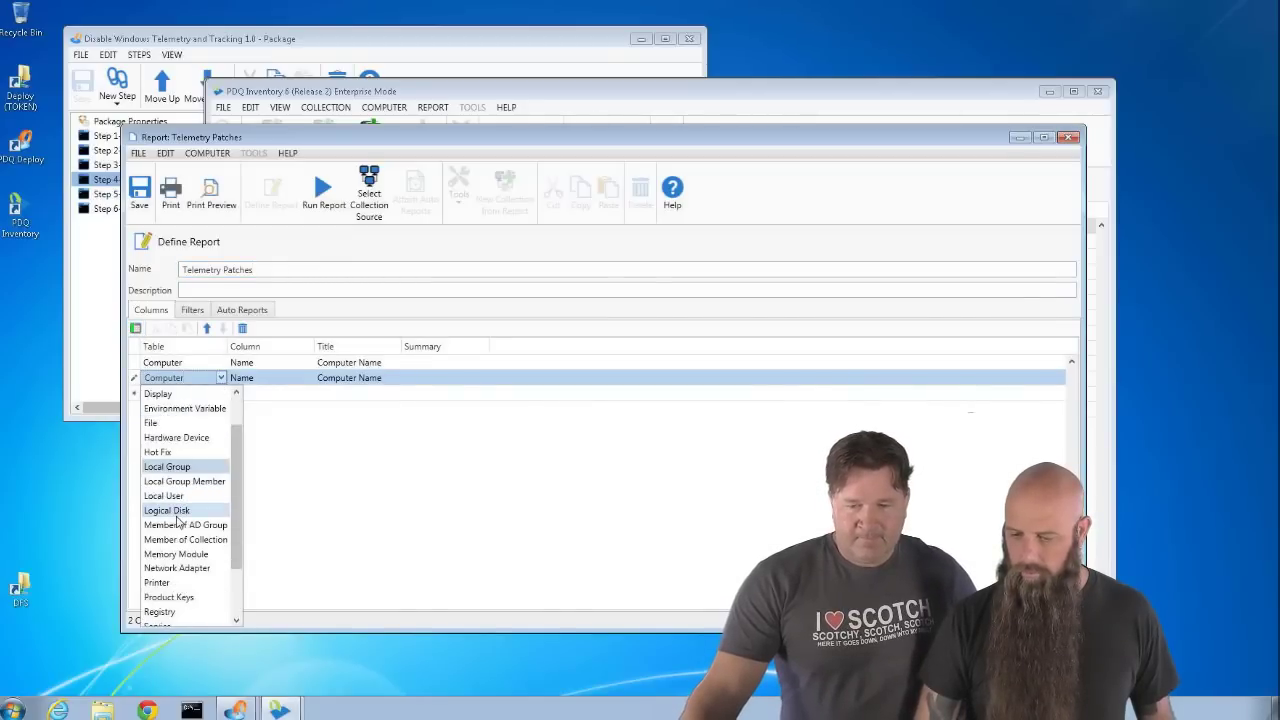
{"action": "left_click", "coordinate": [182, 459]}
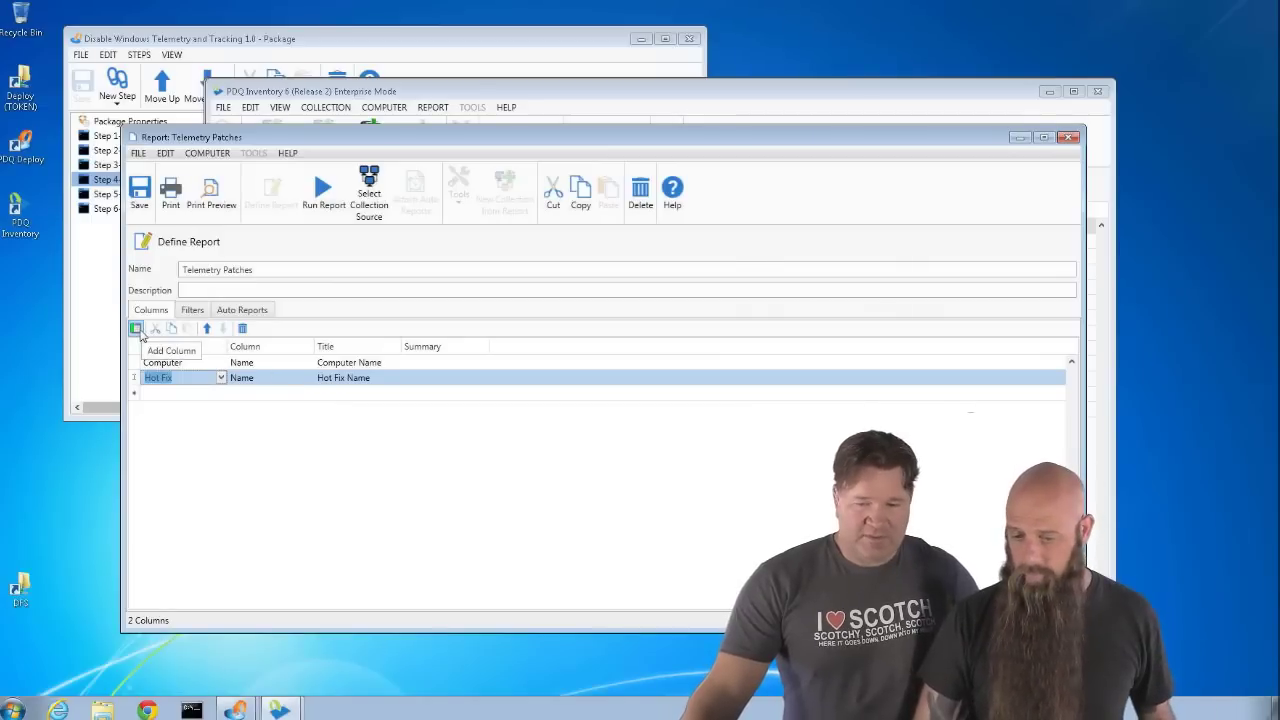
{"action": "left_click", "coordinate": [138, 331]}
{"action": "left_click", "coordinate": [286, 393]}
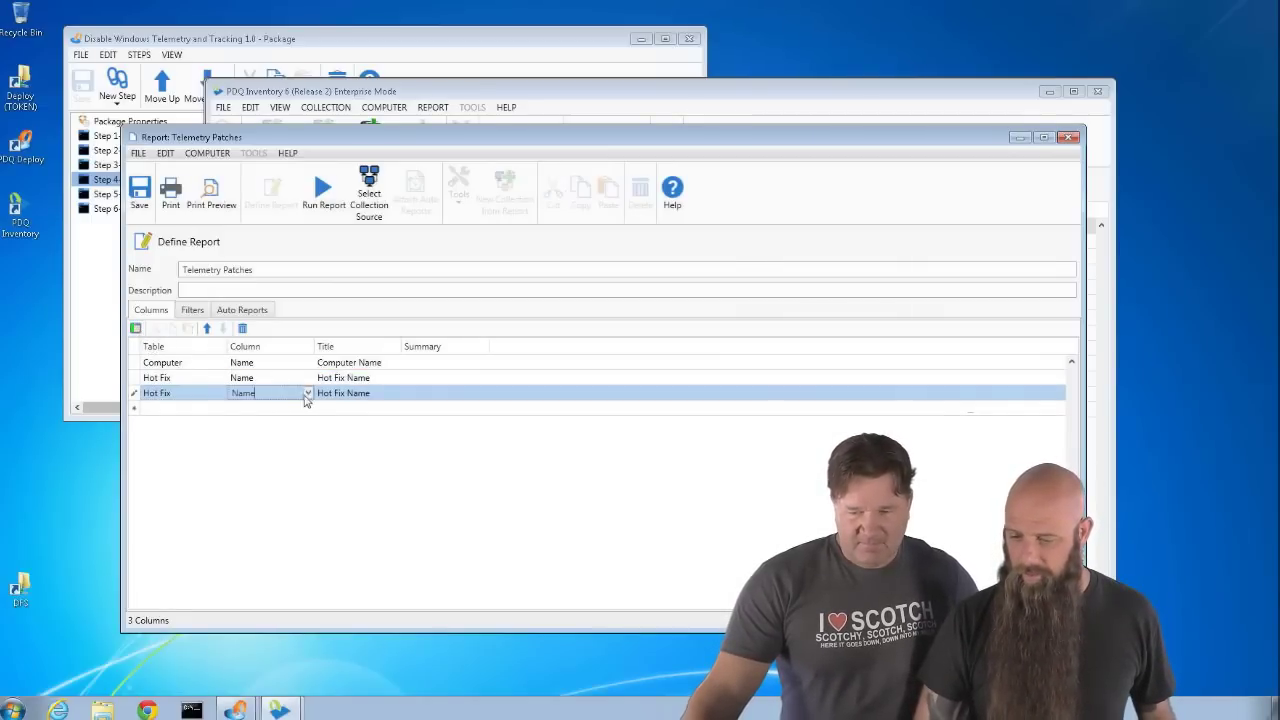
{"action": "left_click", "coordinate": [307, 393]}
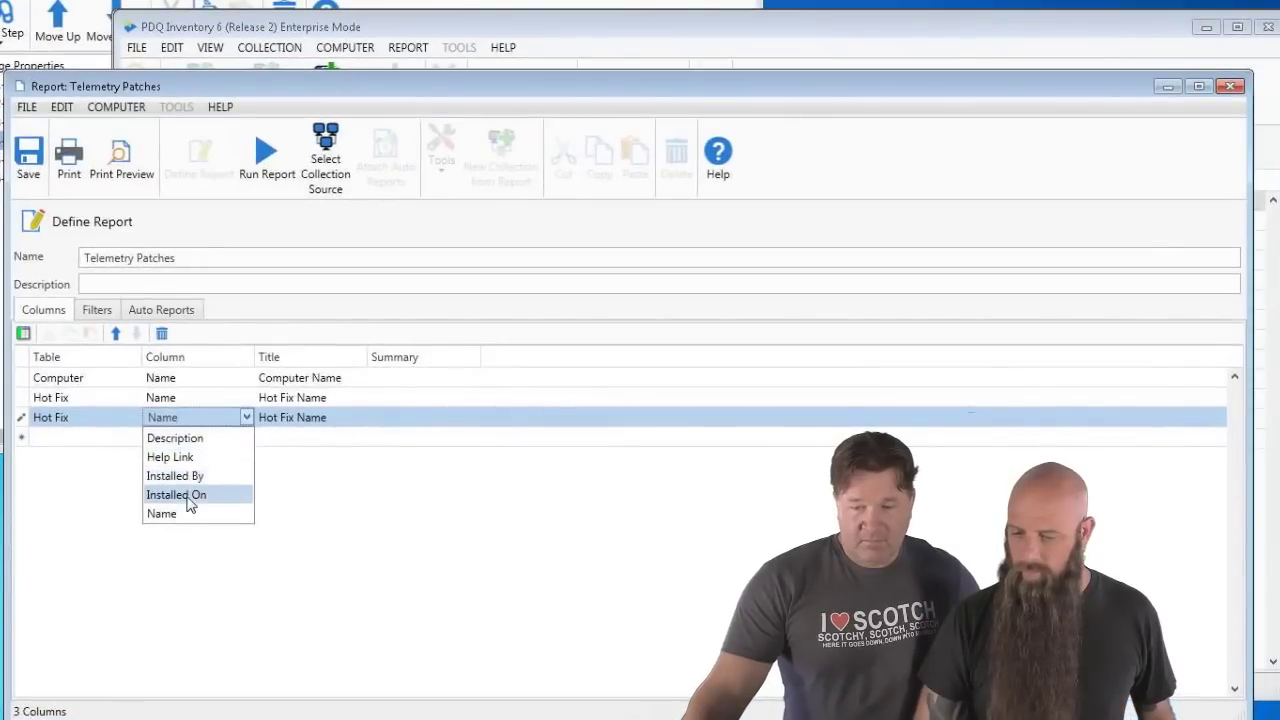
{"action": "left_click", "coordinate": [186, 492]}
Set the report's top-level filter group to match Any of its conditions
{"action": "left_click", "coordinate": [88, 315]}
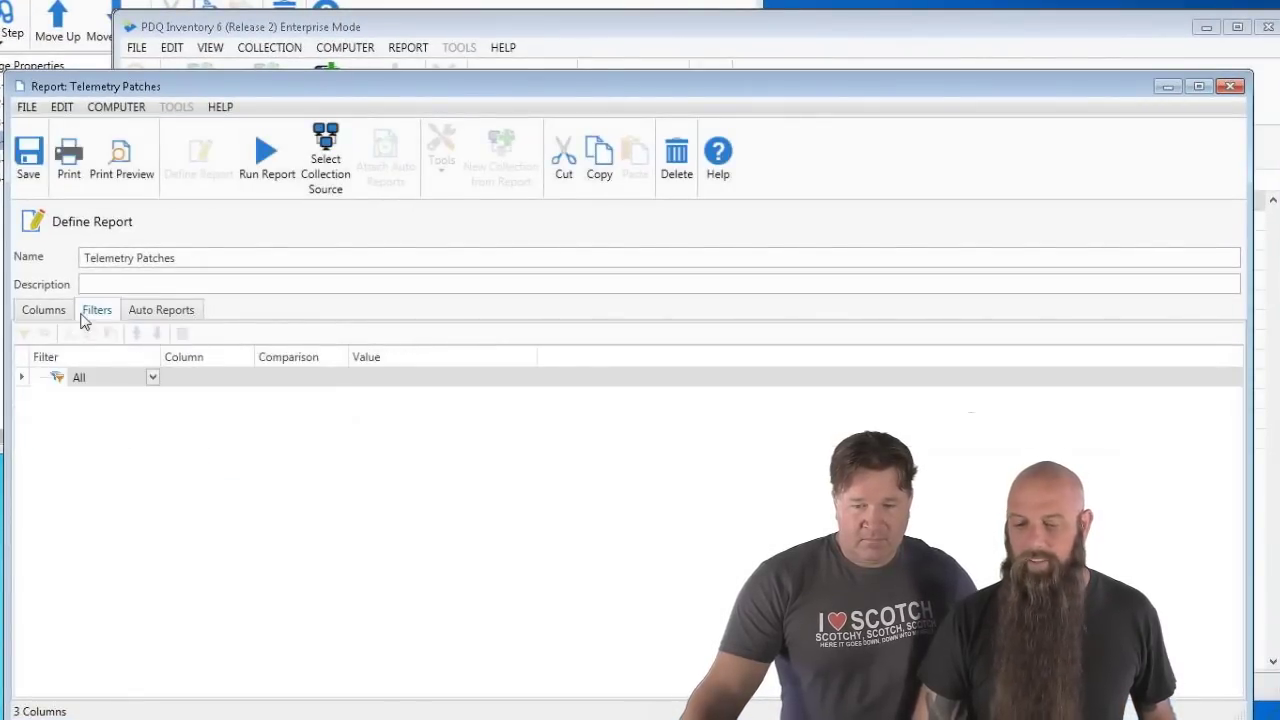
{"action": "left_click", "coordinate": [153, 380]}
{"action": "left_click", "coordinate": [108, 420]}
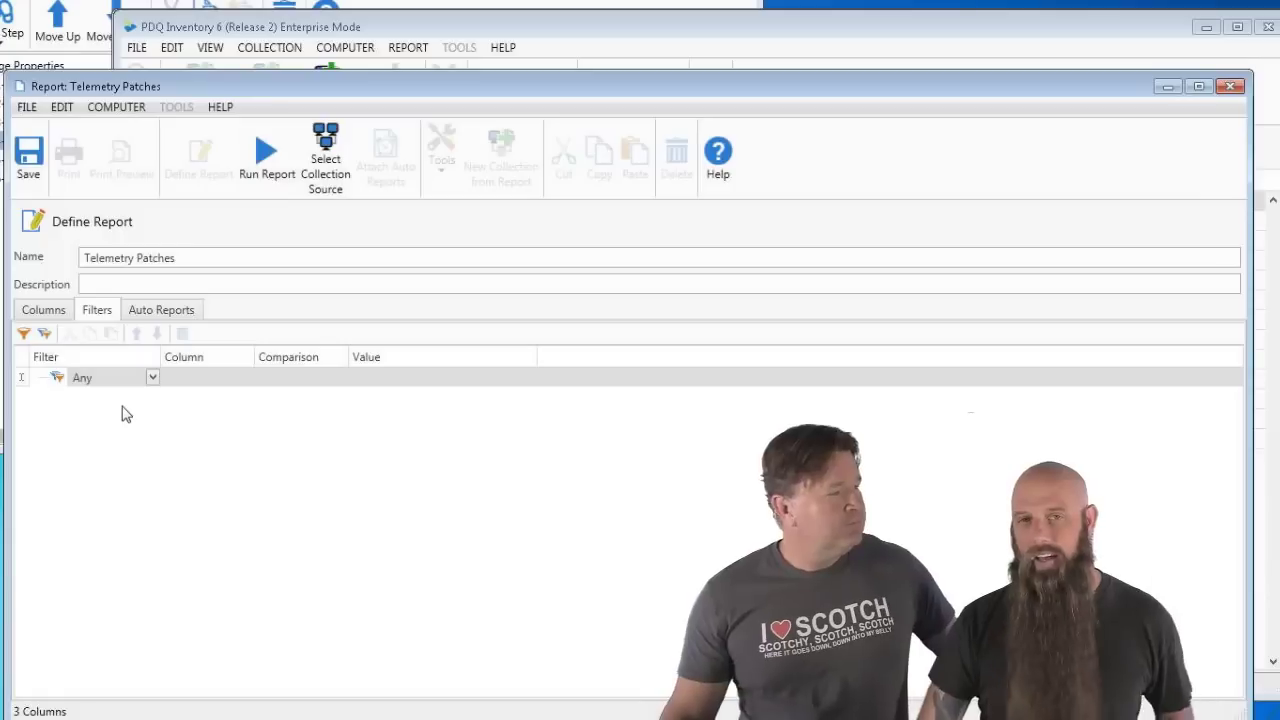
{"action": "left_click", "coordinate": [109, 375]}
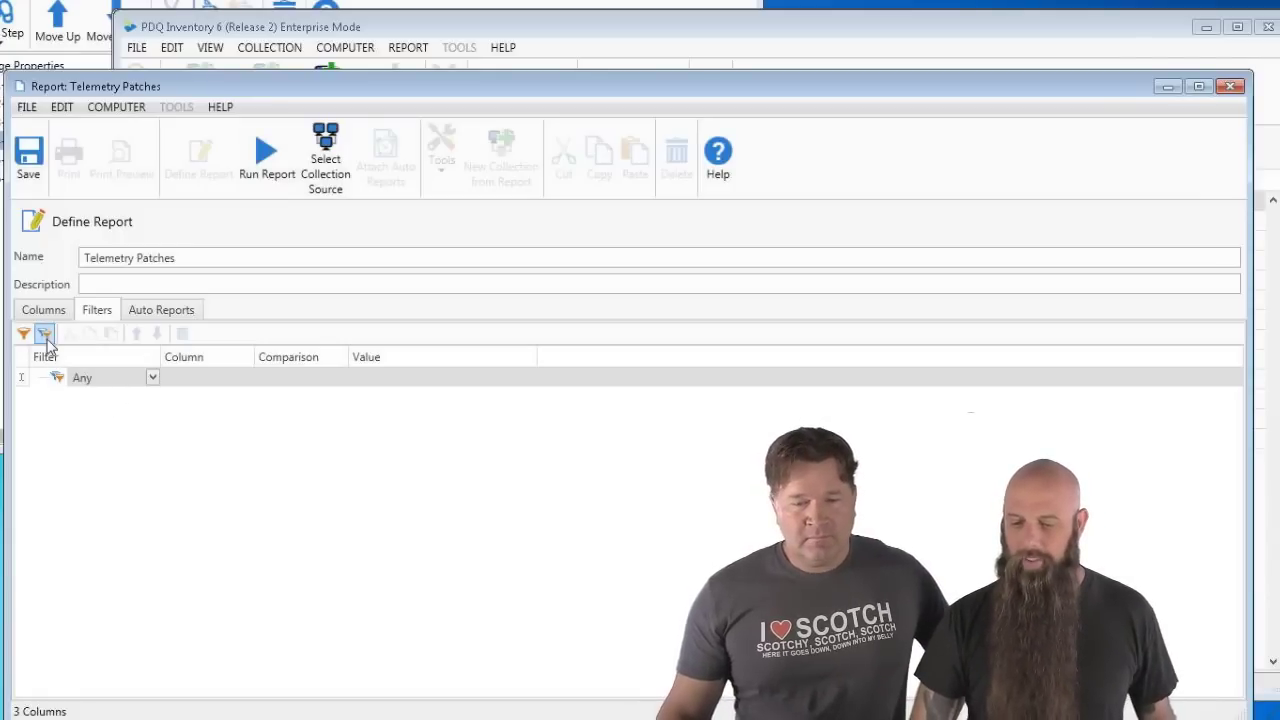
Add a report filter for Hot Fix Name Contains 2952664
{"action": "left_click", "coordinate": [24, 335]}
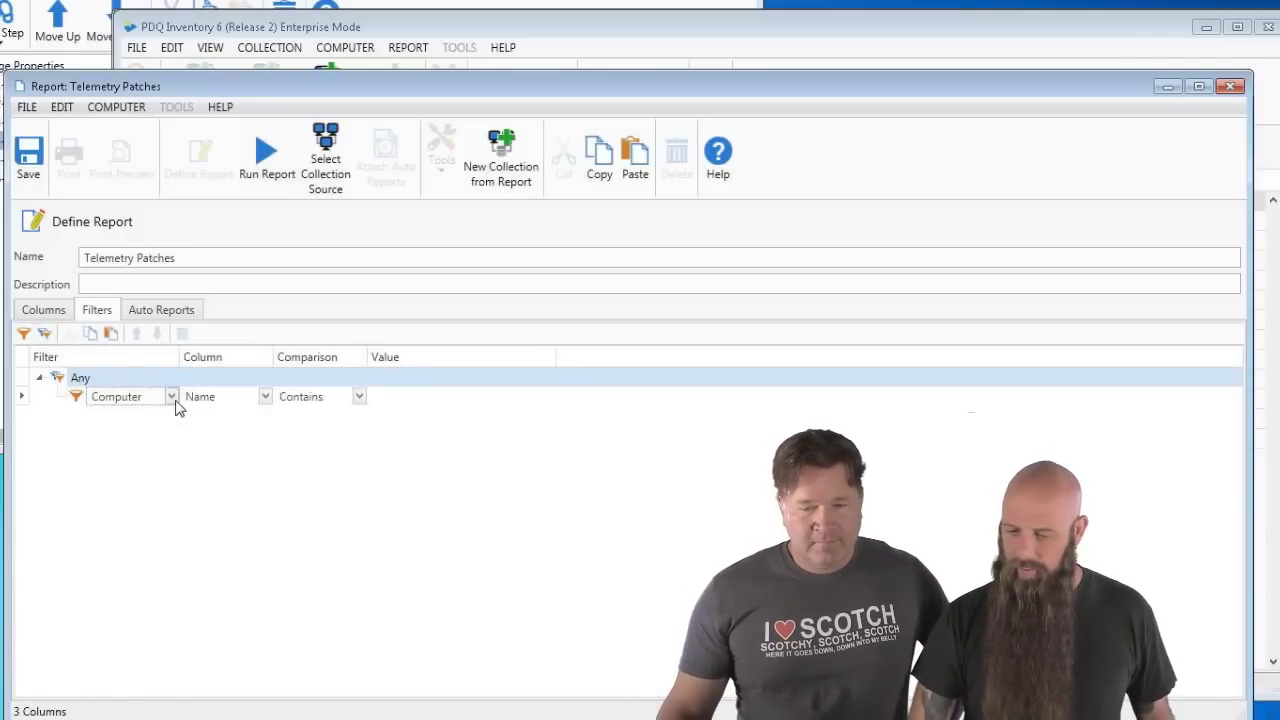
{"action": "left_click", "coordinate": [172, 398]}
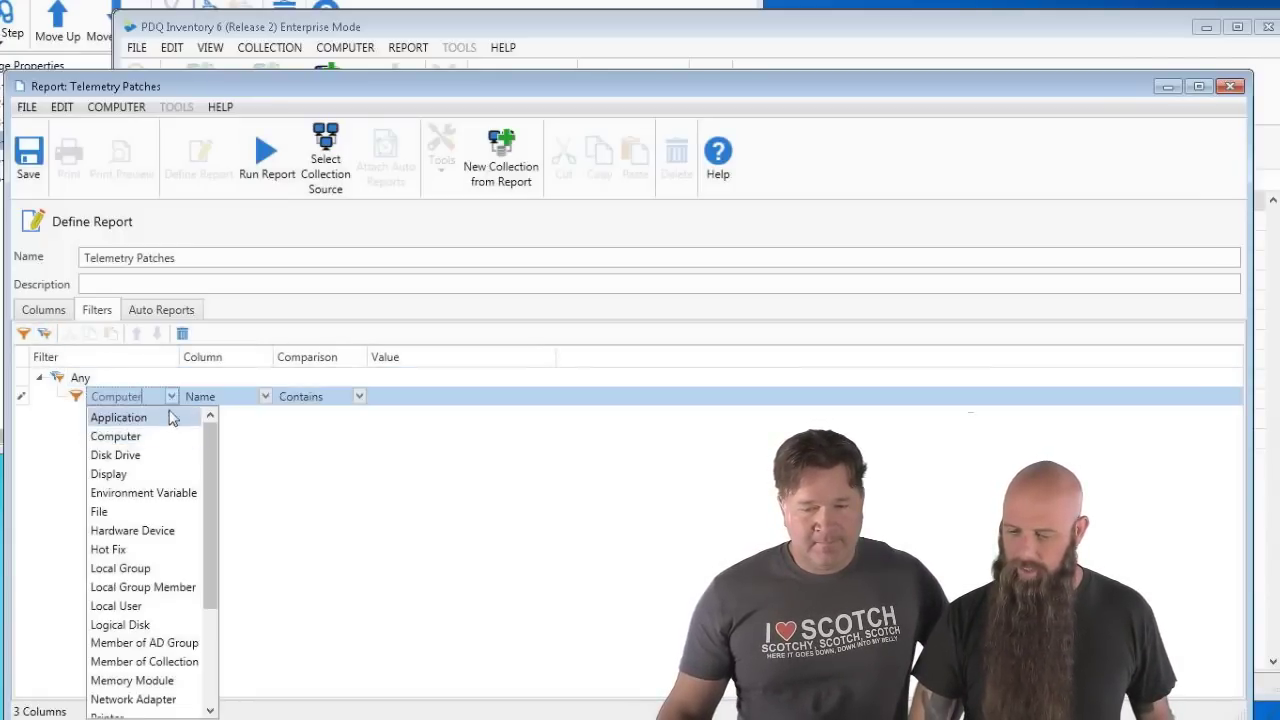
{"action": "left_click", "coordinate": [112, 549]}
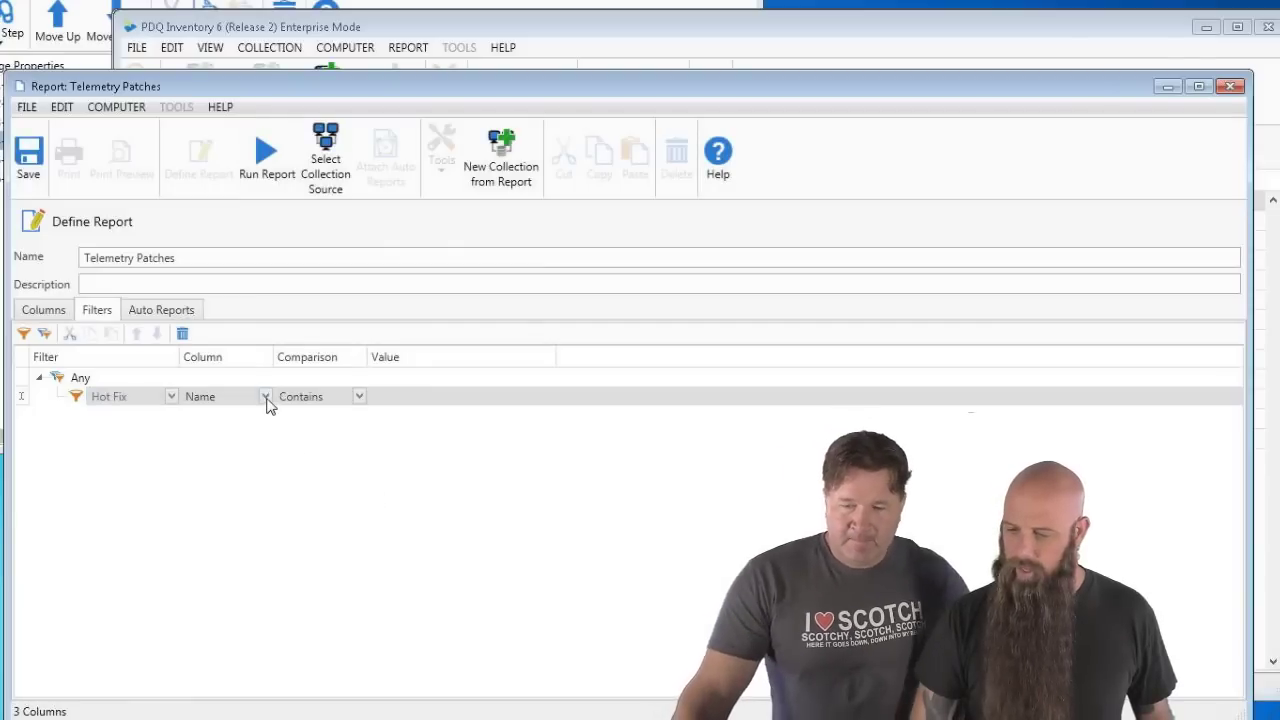
{"action": "left_click", "coordinate": [385, 398]}
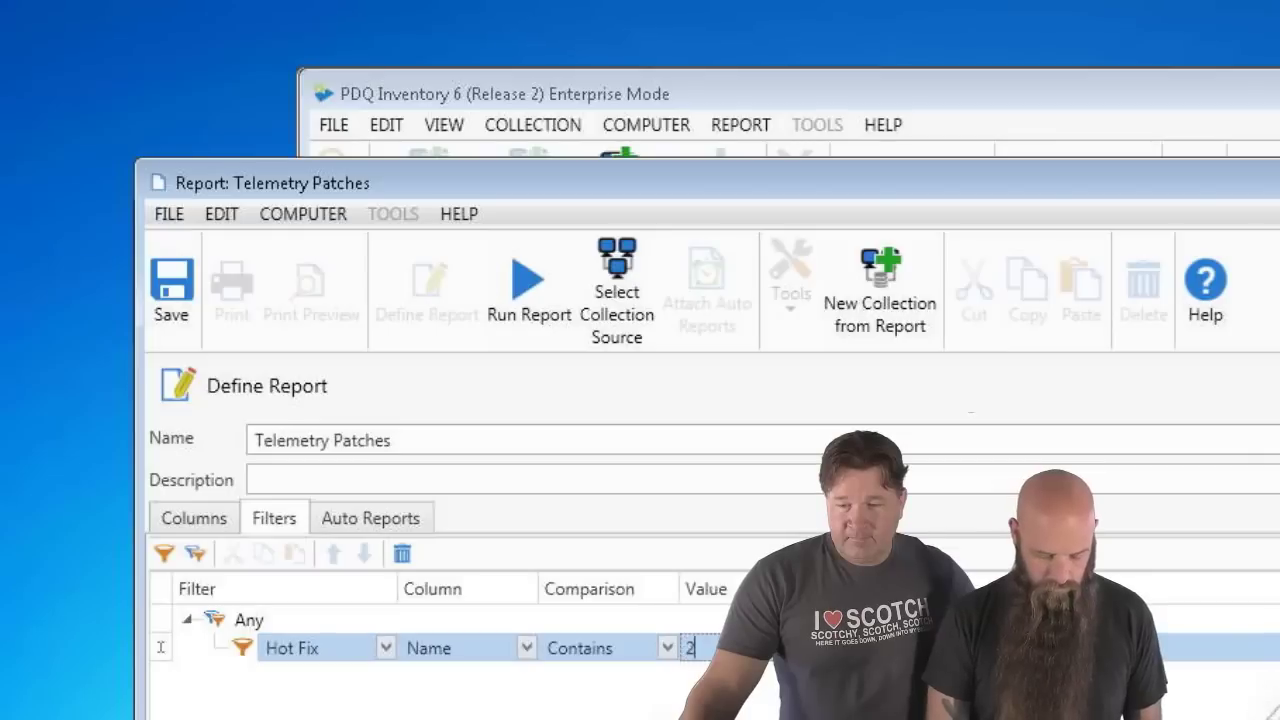
{"action": "type", "text": "95"}
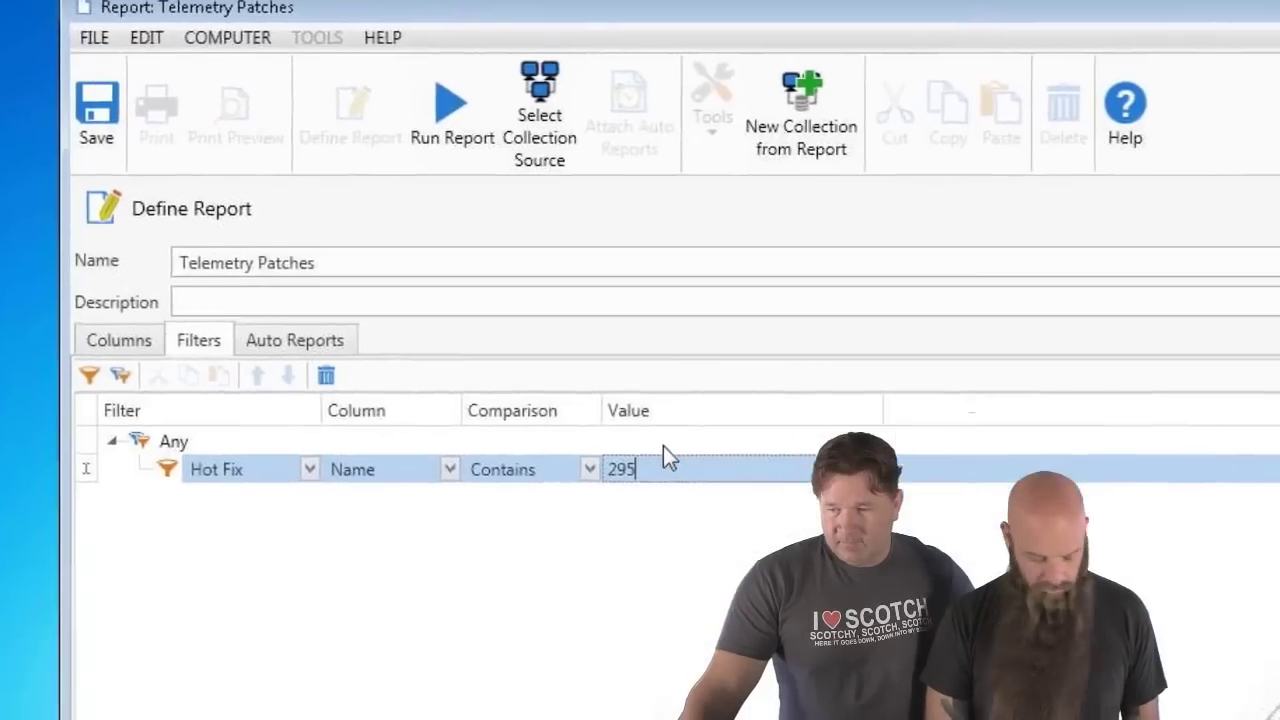
{"action": "type", "text": "266"}
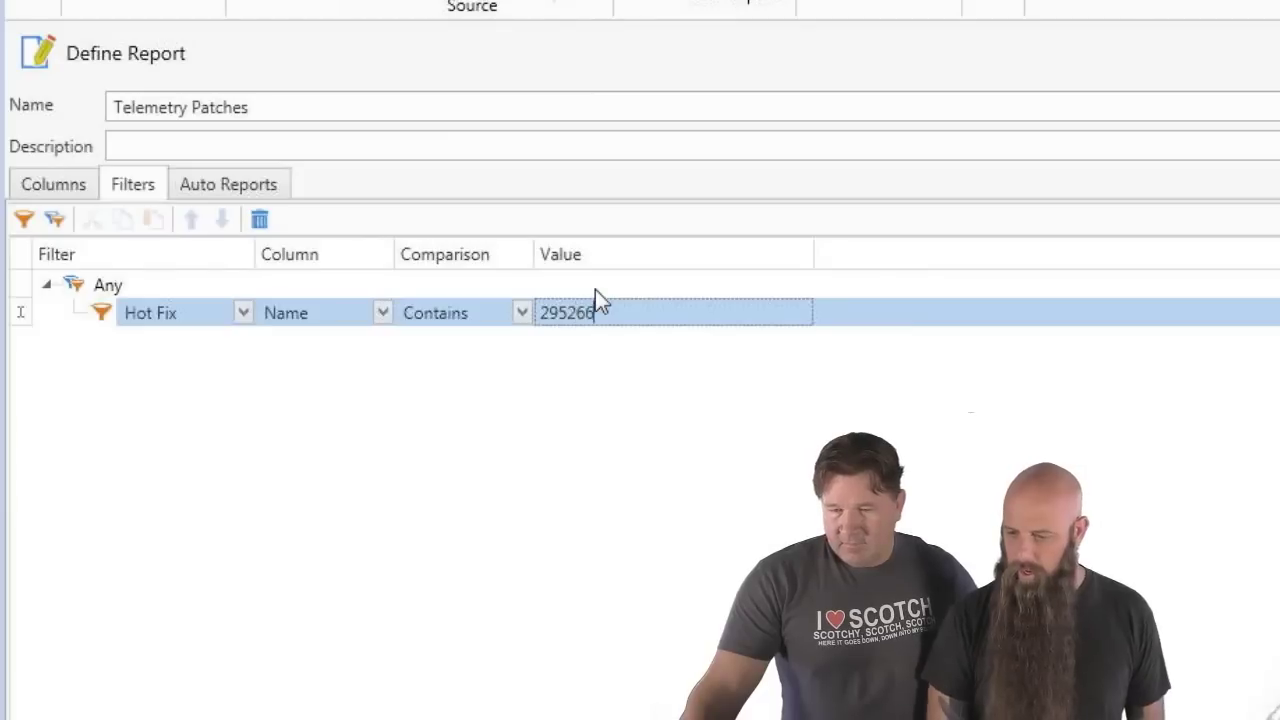
{"action": "type", "text": "4"}
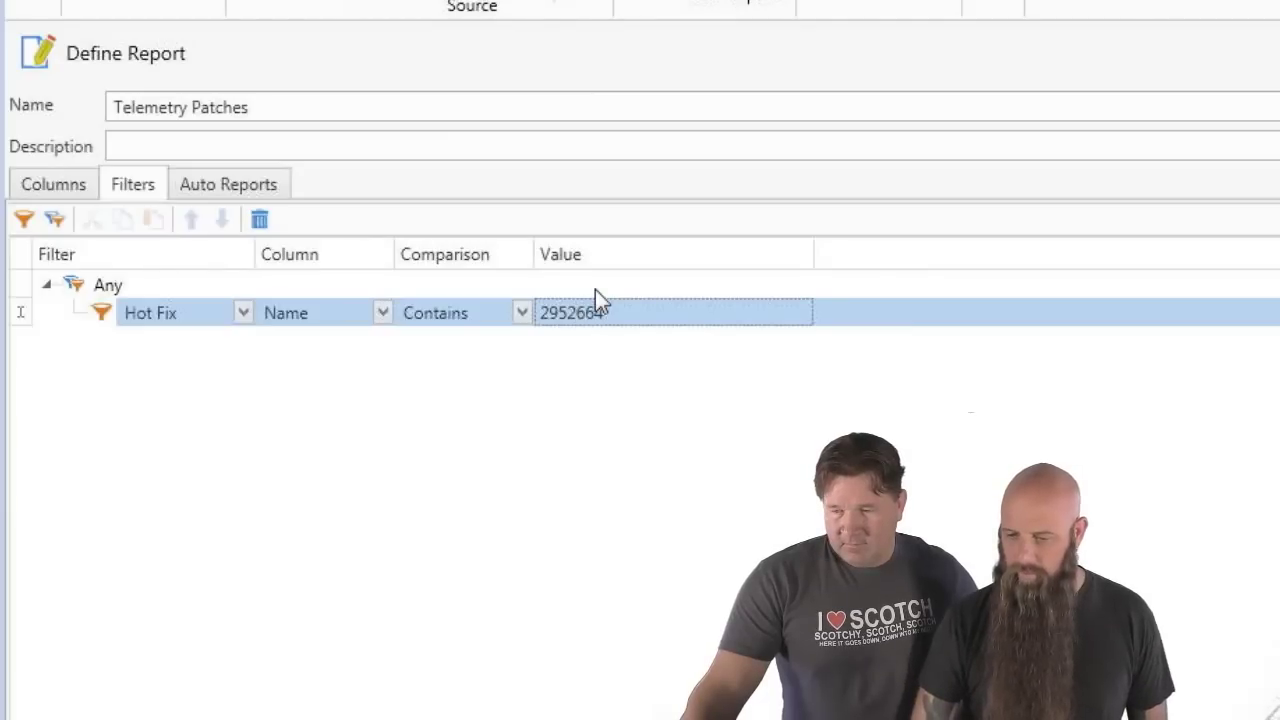
Add a second filter for Hot Fix Name Contains 3080149
{"action": "left_click", "coordinate": [24, 219]}
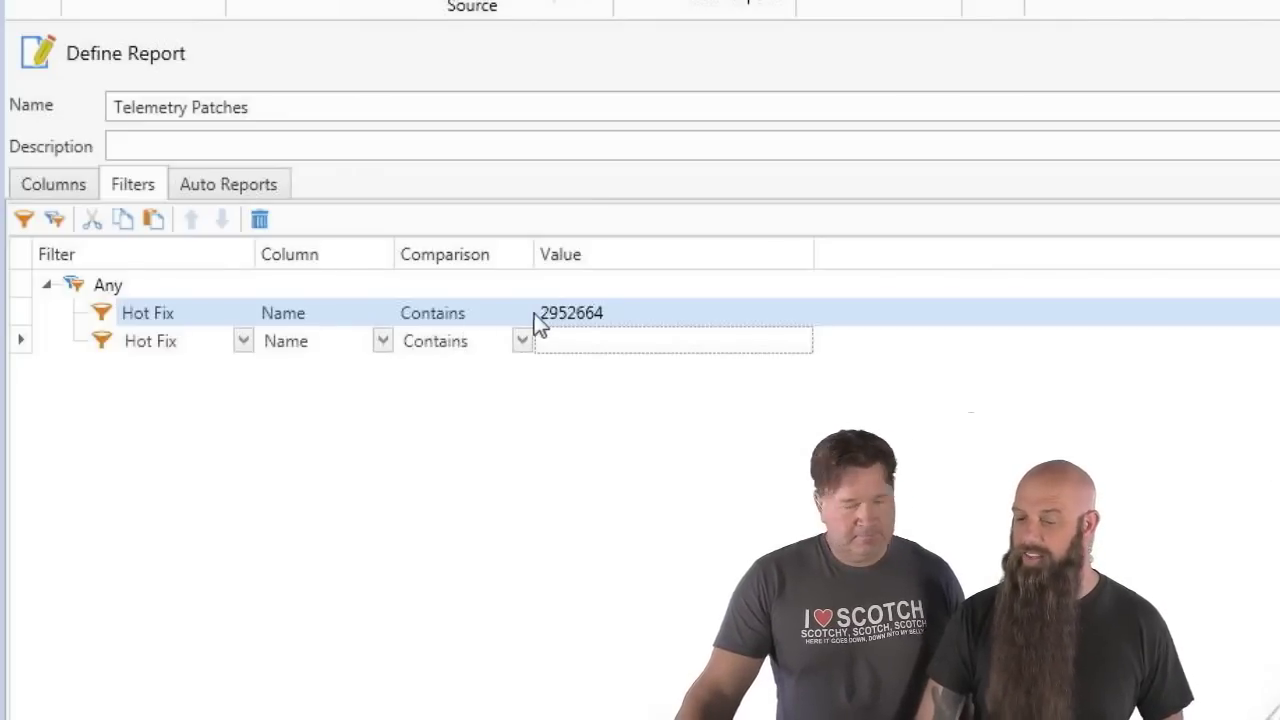
{"action": "left_click", "coordinate": [561, 345]}
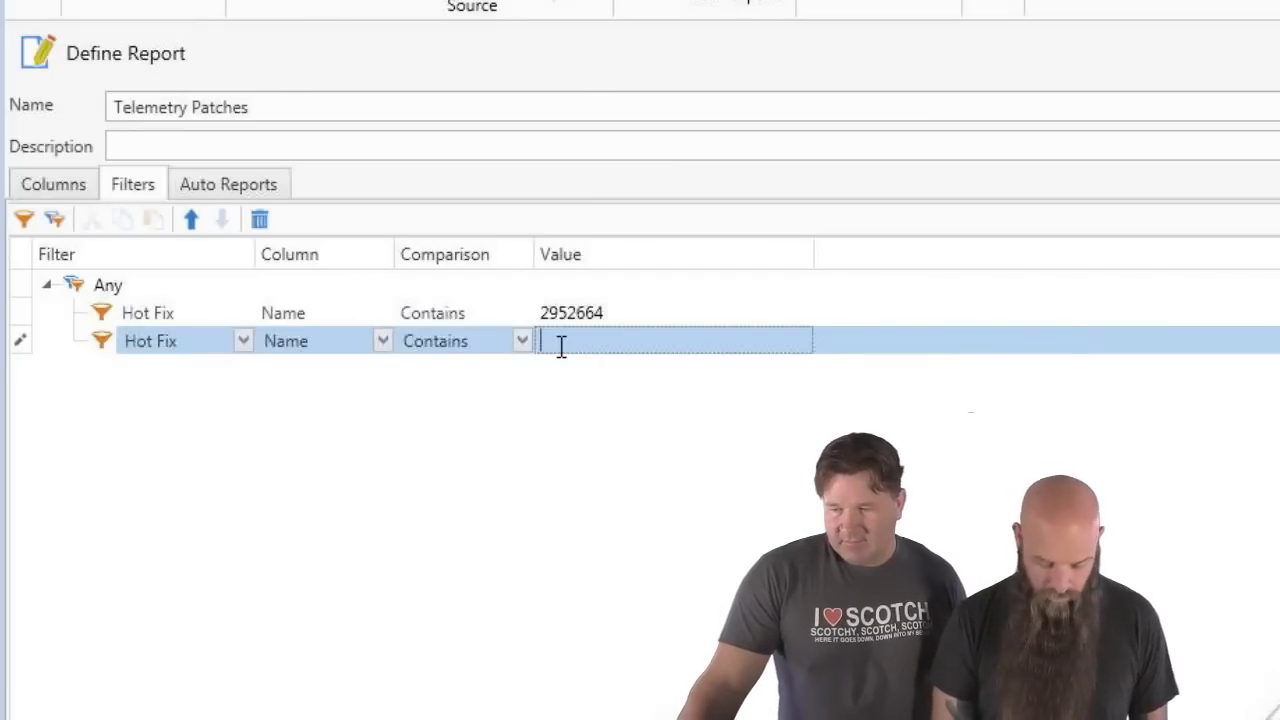
{"action": "type", "text": "308"}
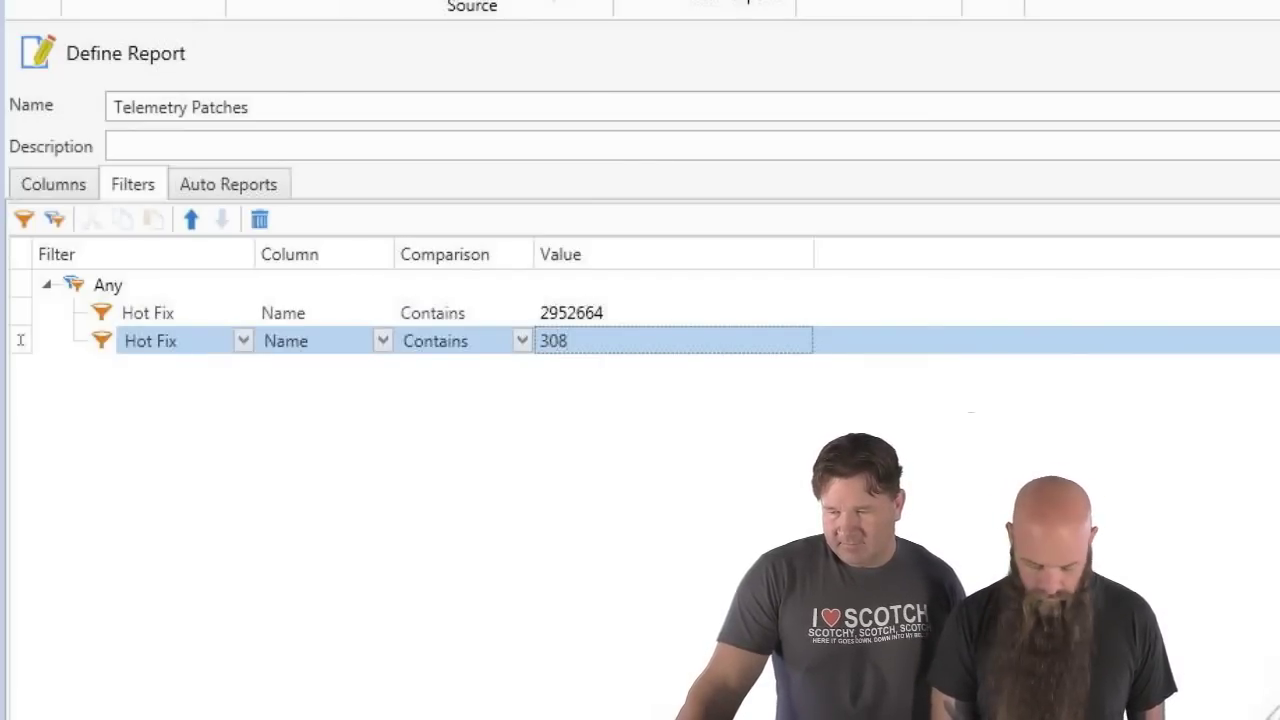
{"action": "type", "text": "01"}
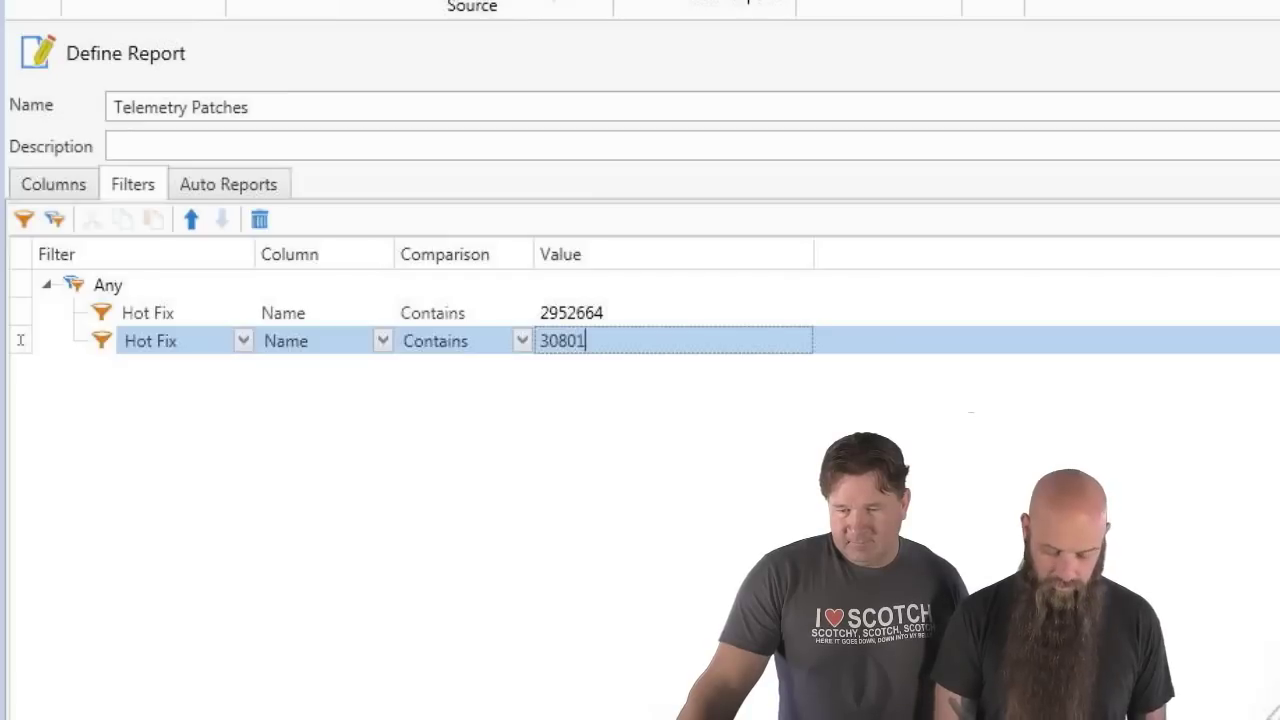
{"action": "type", "text": "49"}
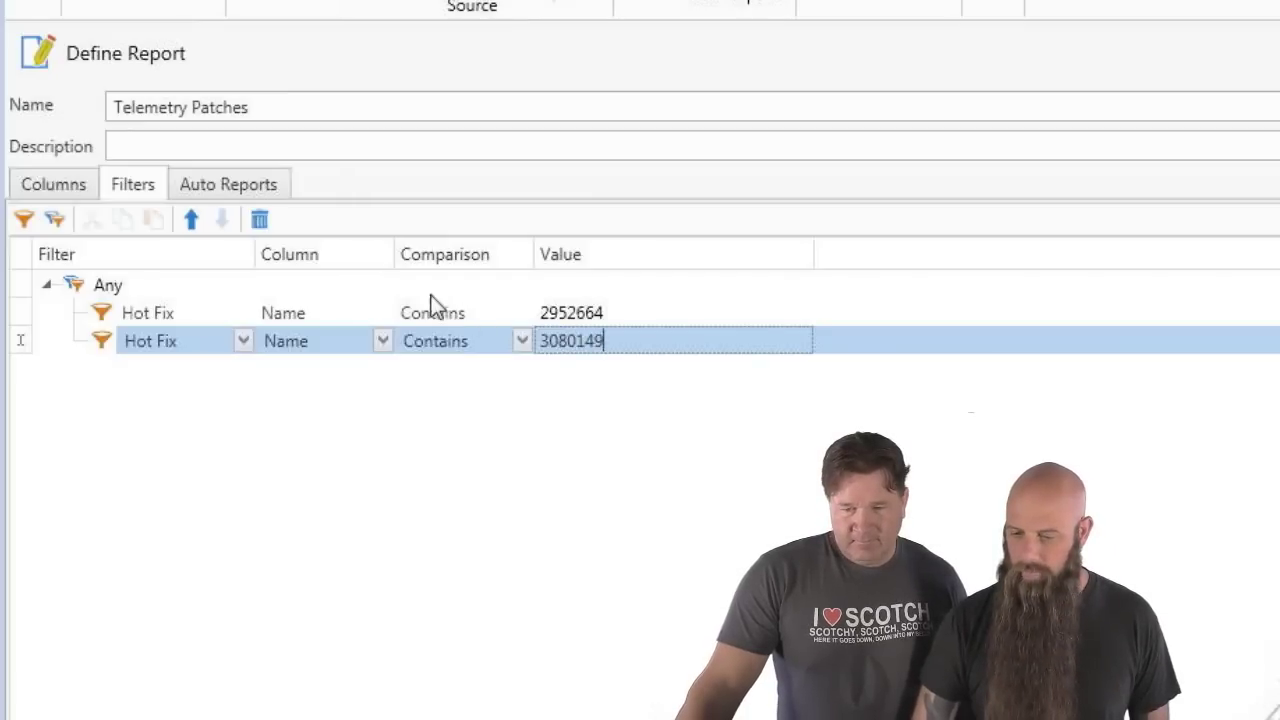
Add a third filter for Hot Fix Name Contains 3075249
{"action": "left_click", "coordinate": [54, 220]}
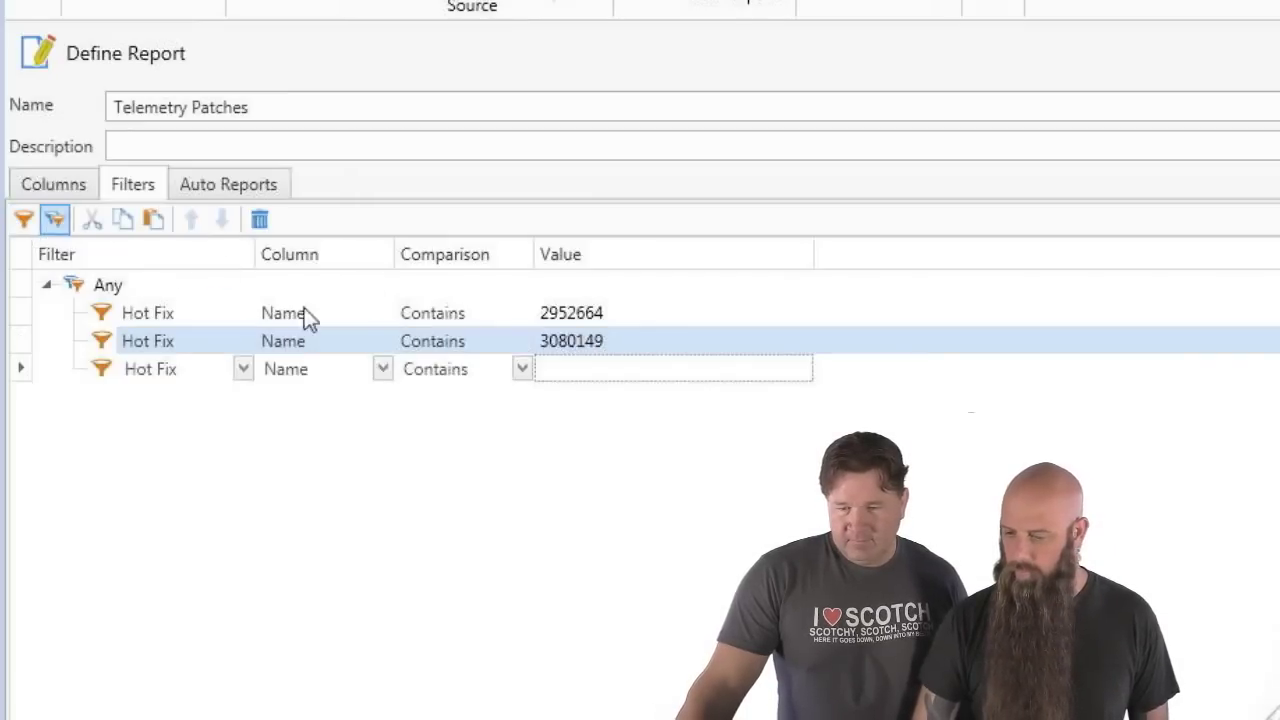
{"action": "left_click", "coordinate": [586, 369]}
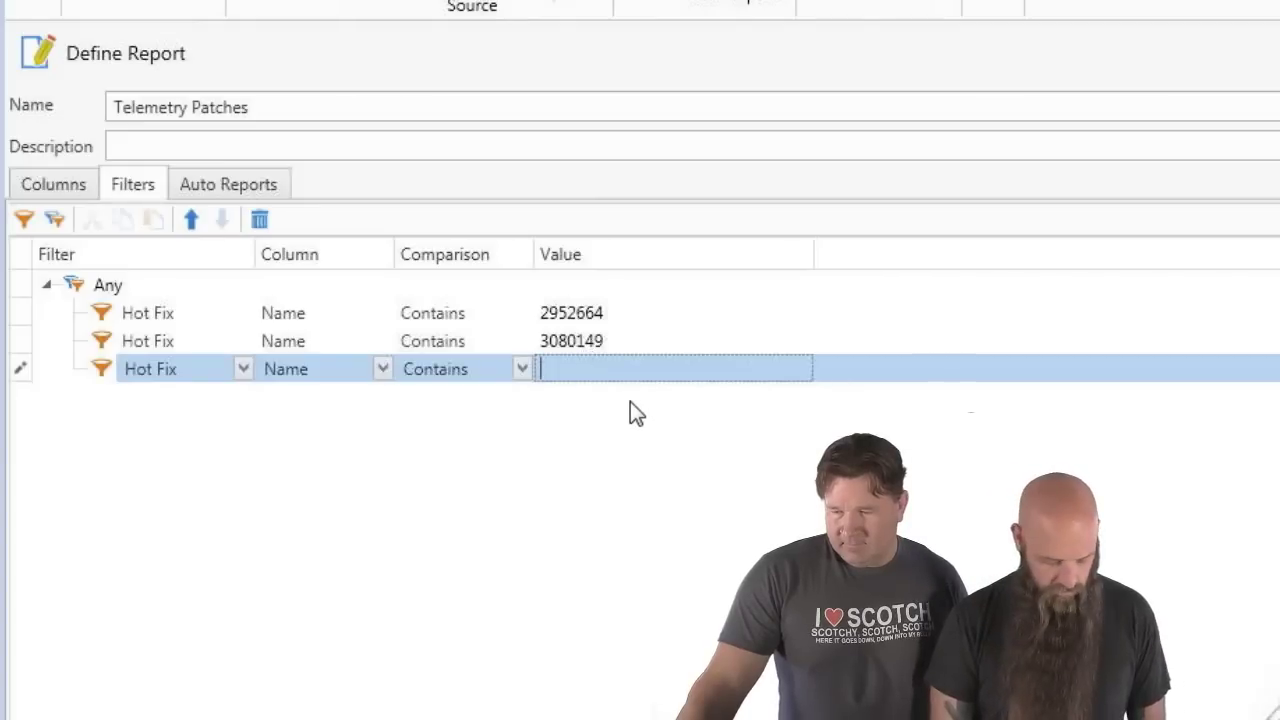
{"action": "type", "text": "307"}
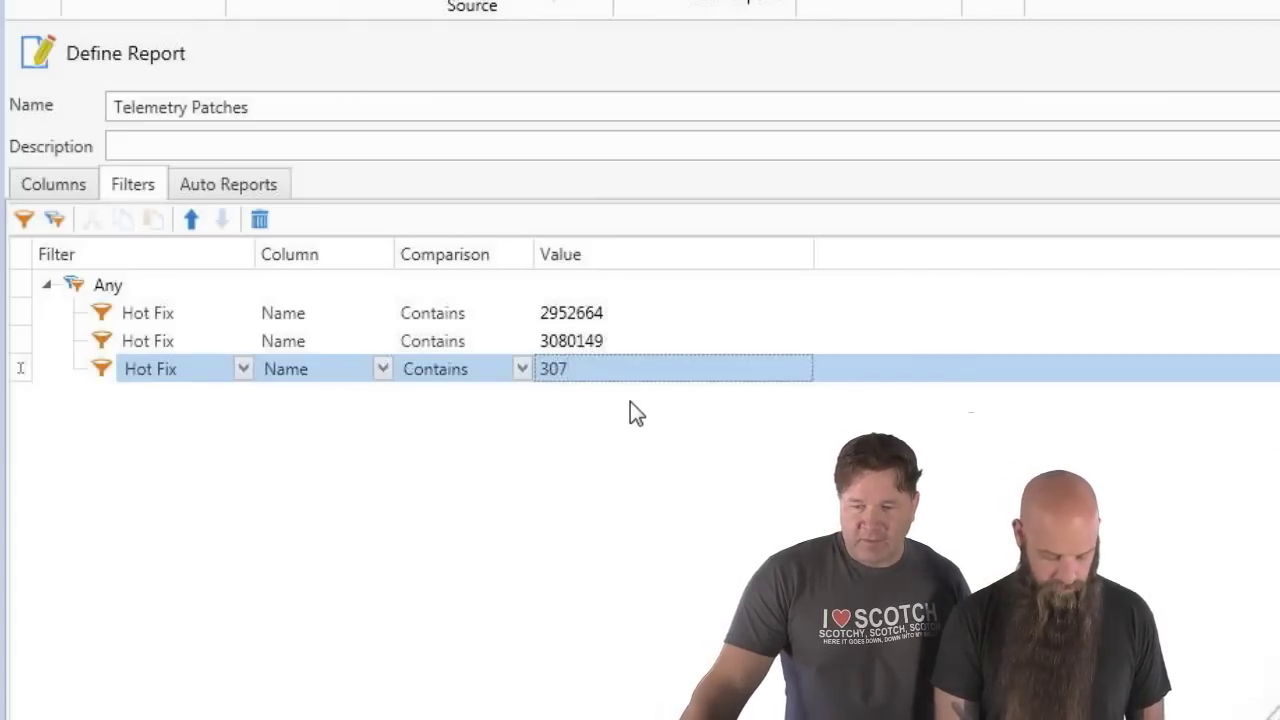
{"action": "type", "text": "5249"}
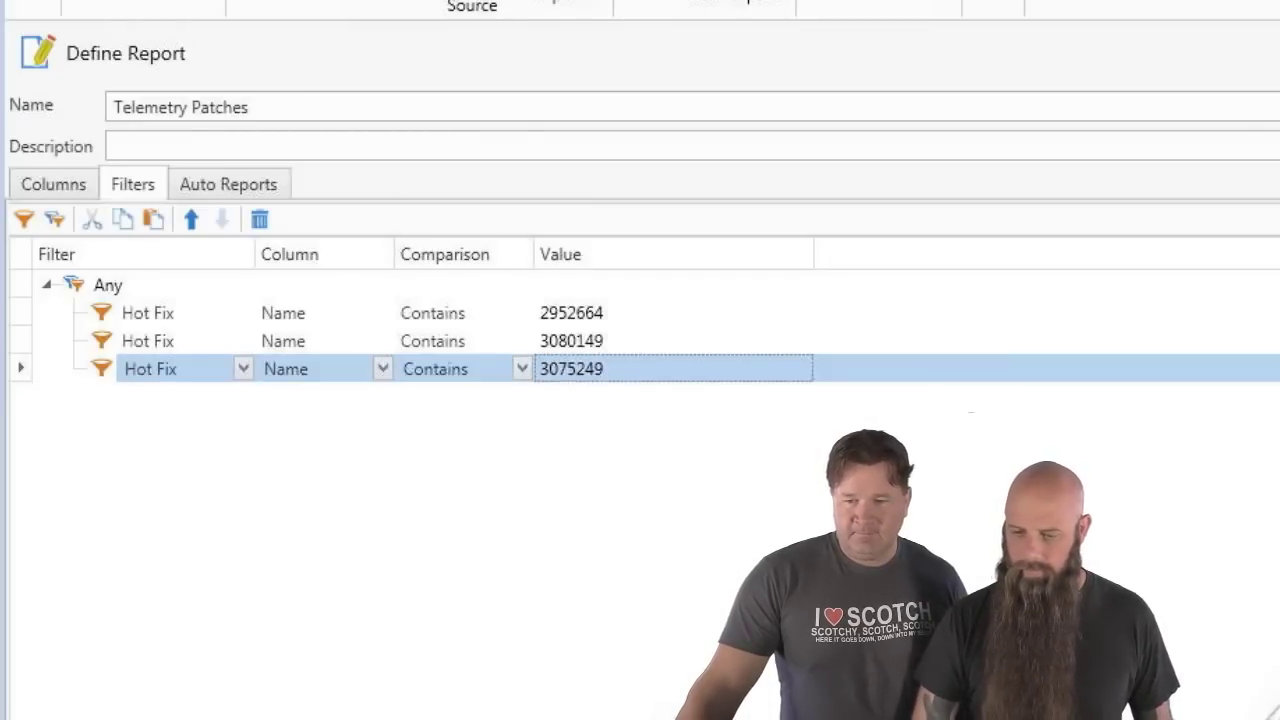
Run the Telemetry Patches report, look through the listed computers and hot fixes, and close the report window
{"action": "left_click", "coordinate": [385, 8]}
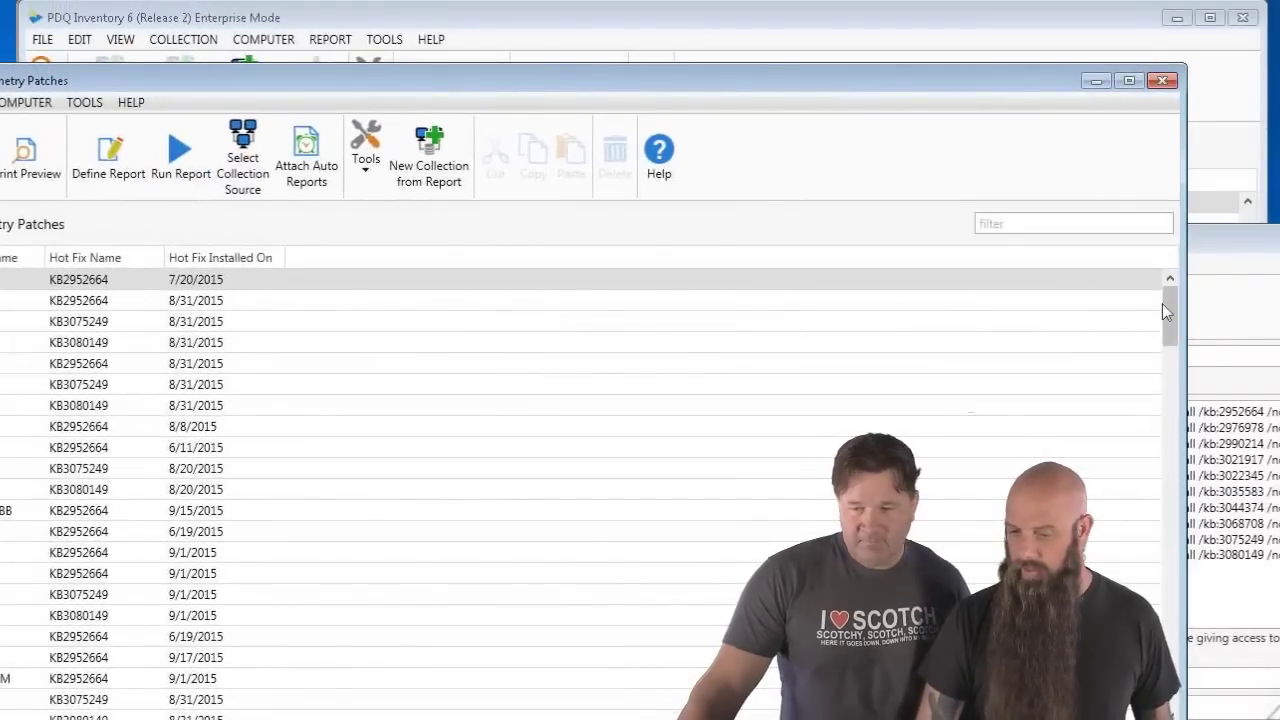
{"action": "left_click_drag", "start_coordinate": [1162, 303], "coordinate": [1146, 404]}
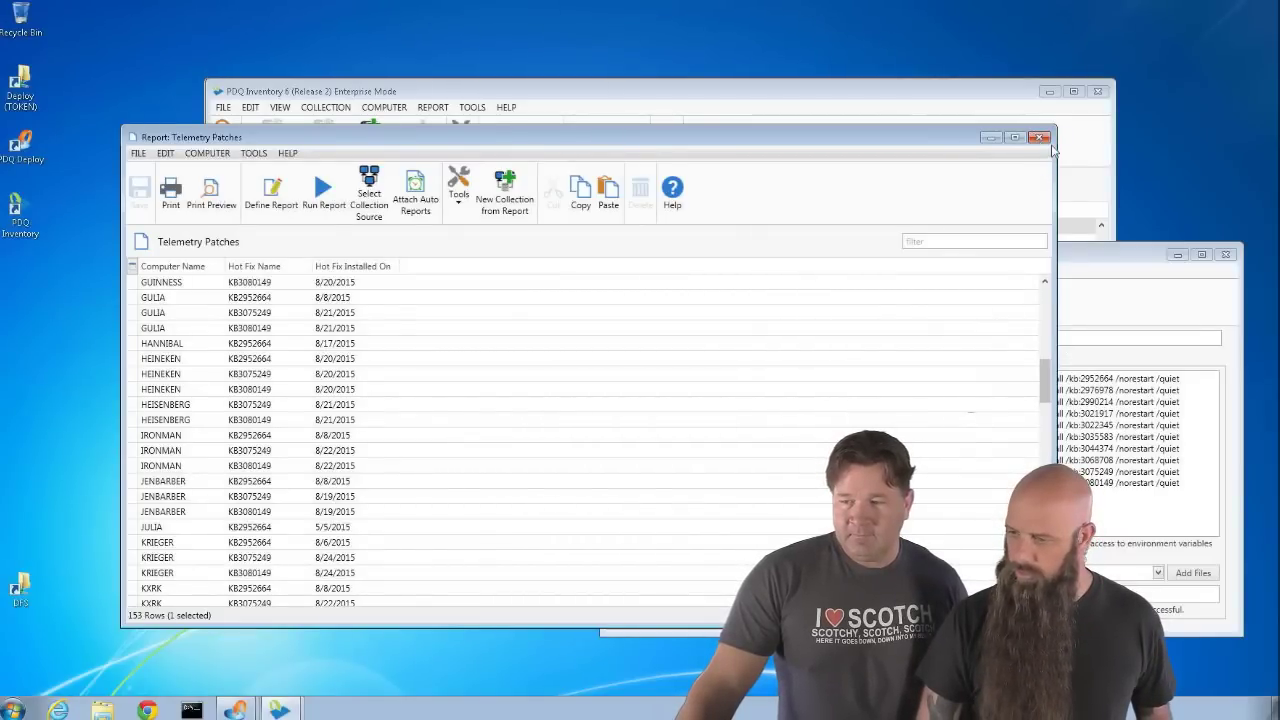
{"action": "left_click", "coordinate": [1040, 138]}
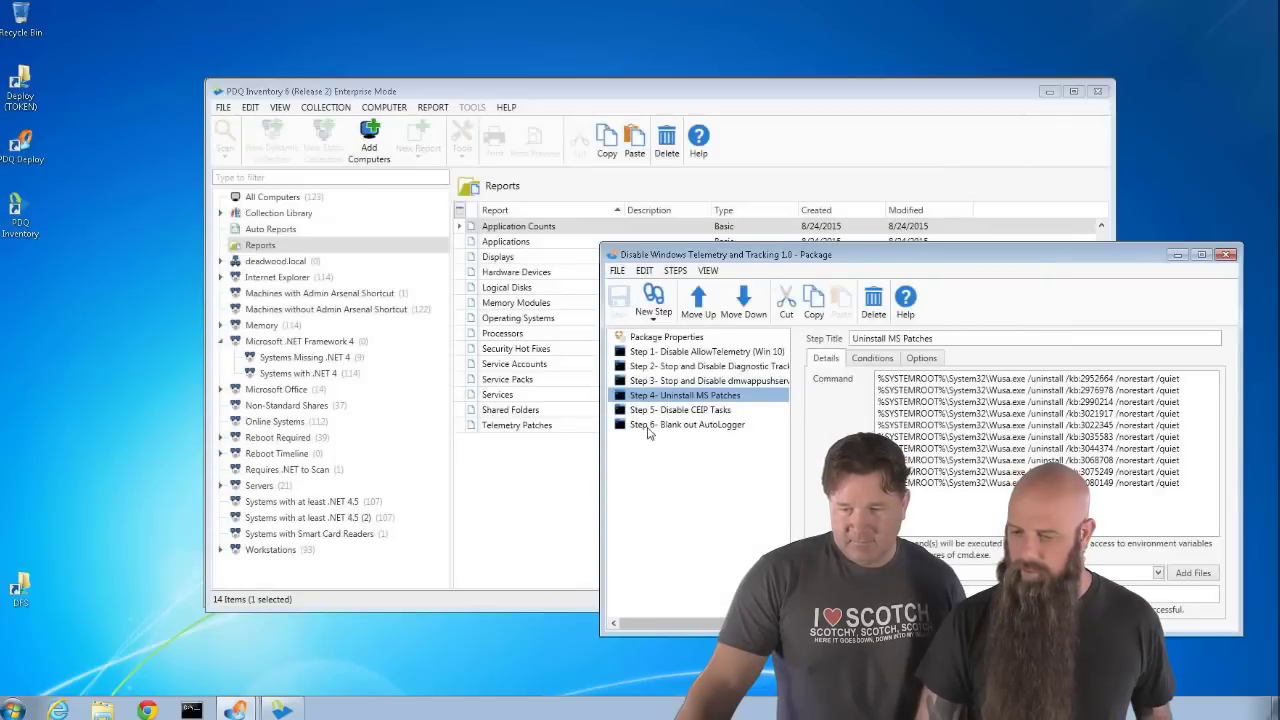
Reopen the Telemetry Patches report from the saved reports and create a dynamic collection named Telemetry Patches from it
{"action": "left_click", "coordinate": [284, 249]}
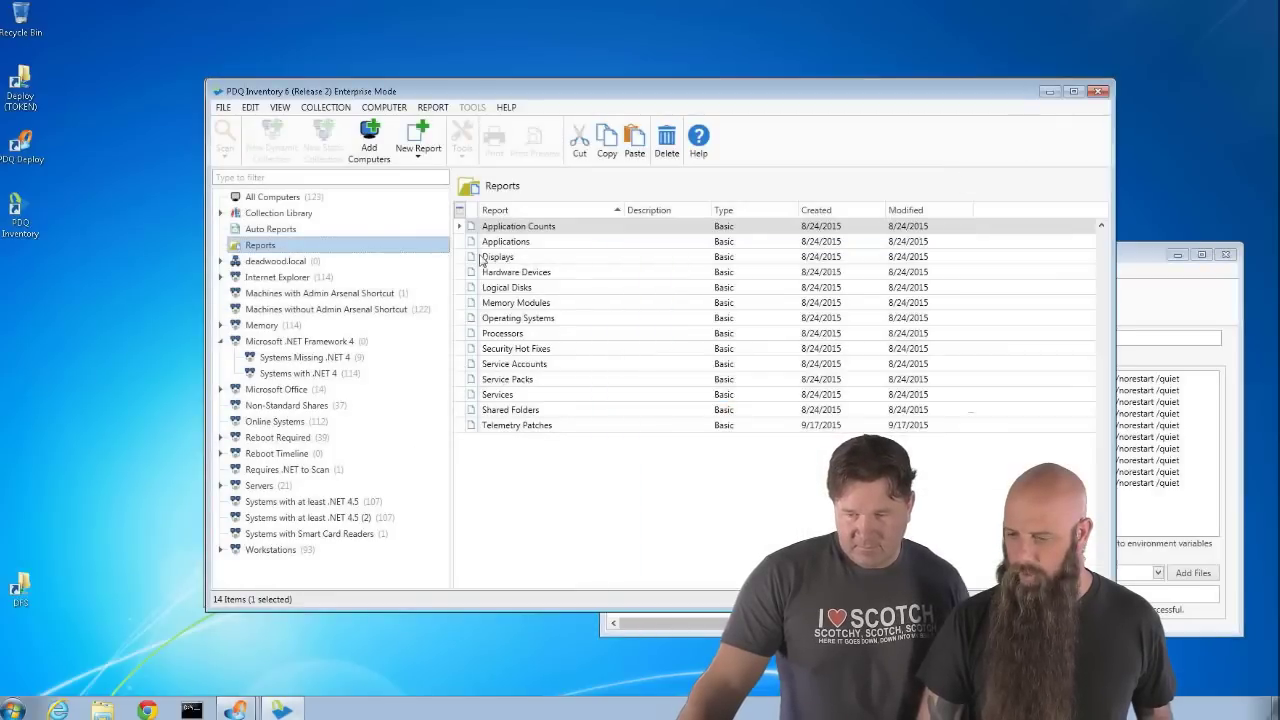
{"action": "double_click", "coordinate": [506, 425]}
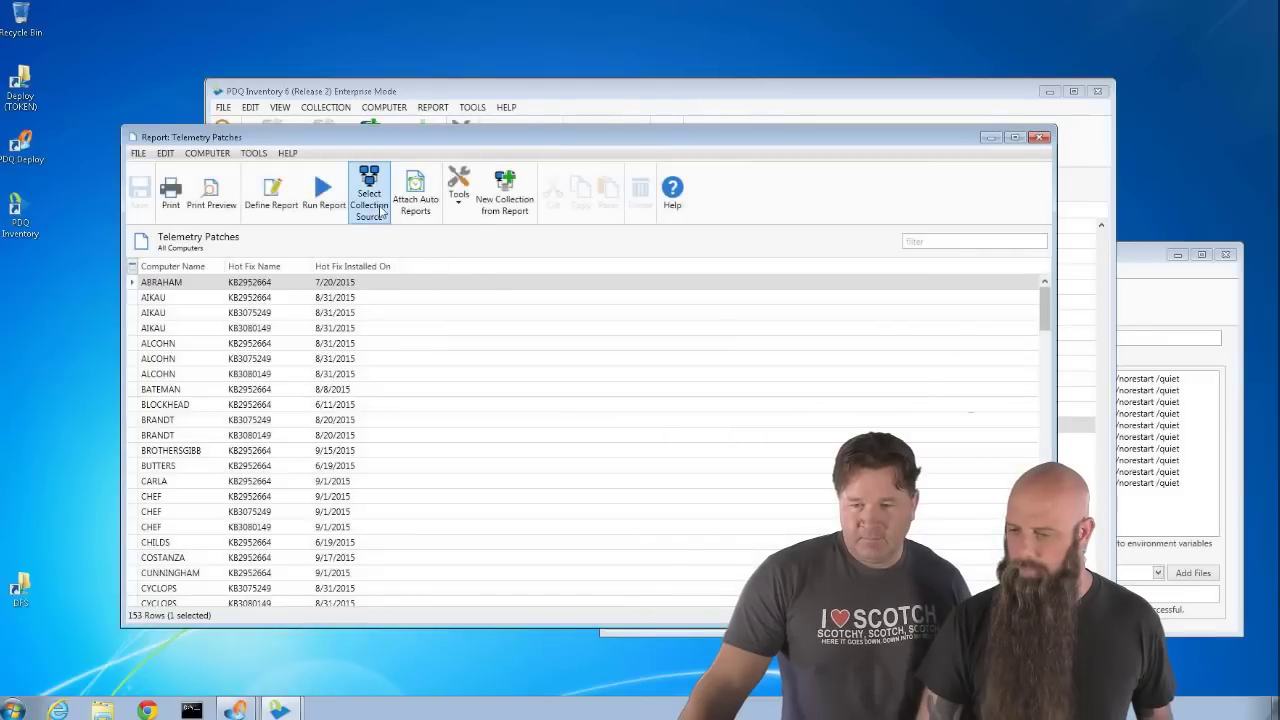
{"action": "left_click", "coordinate": [505, 193]}
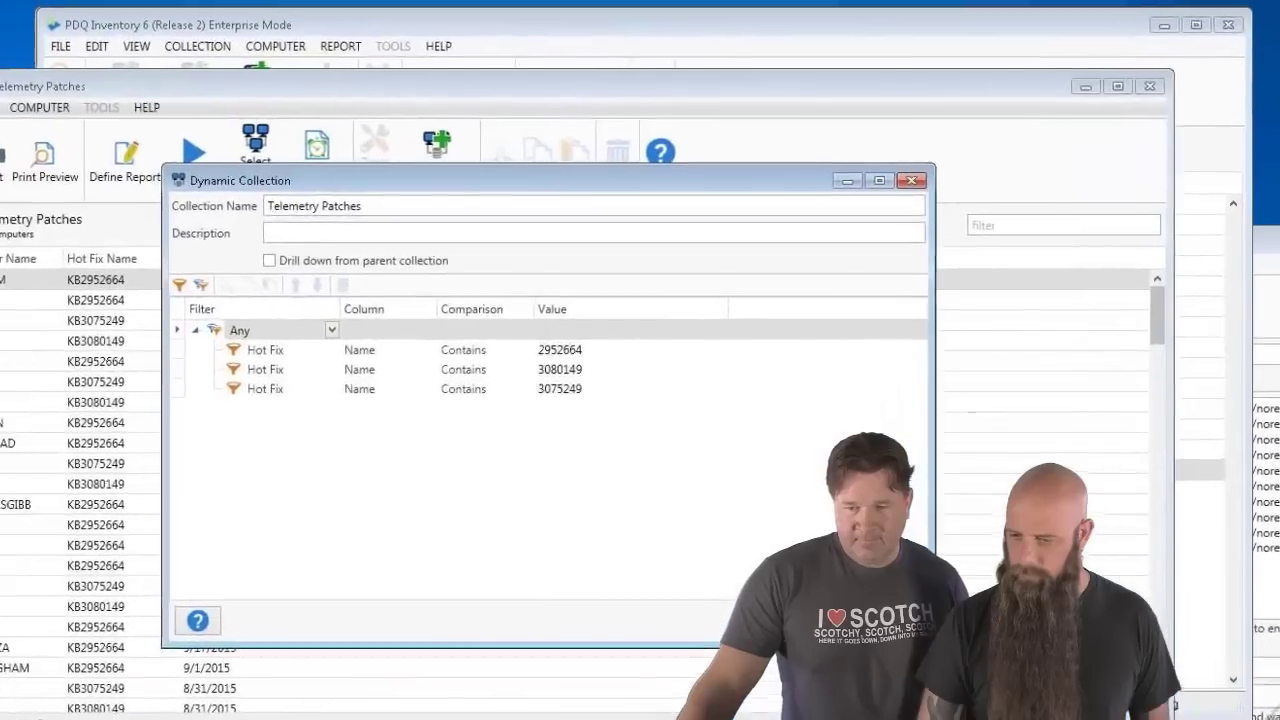
{"action": "key", "text": "Return"}
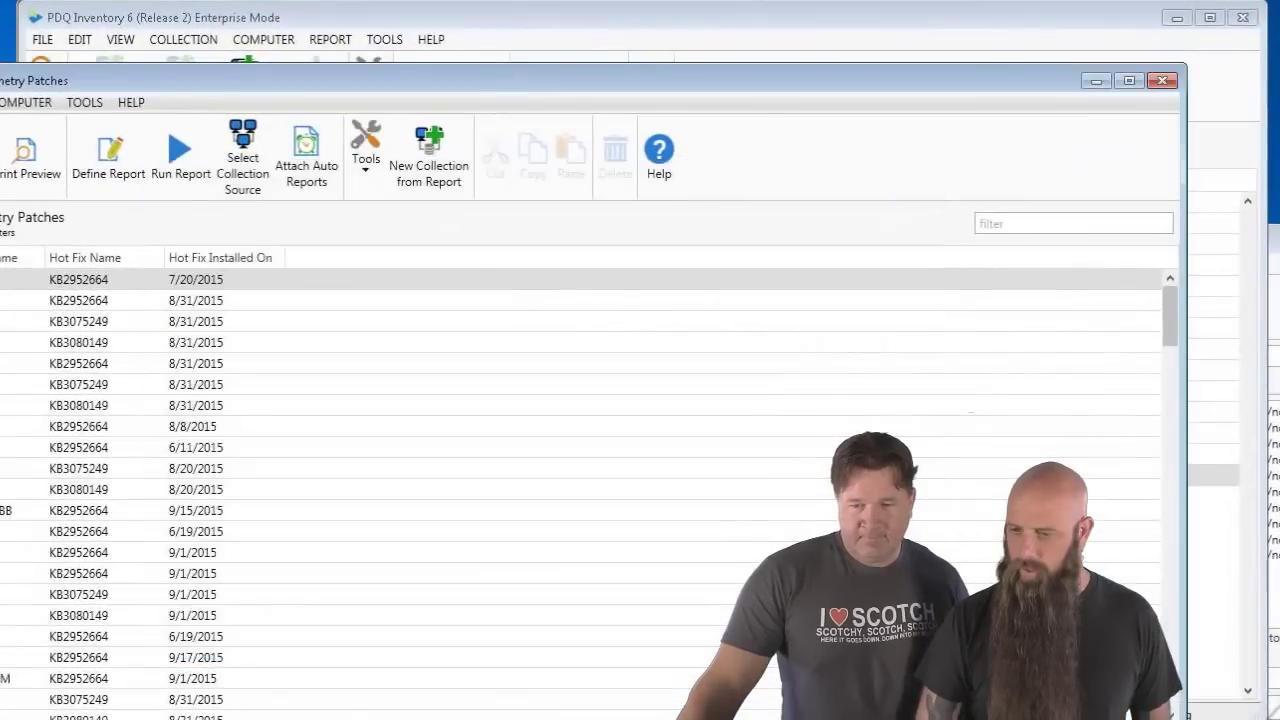
Return to the main inventory window and view the member computers of the Telemetry Patches collection
{"action": "left_click", "coordinate": [426, 14]}
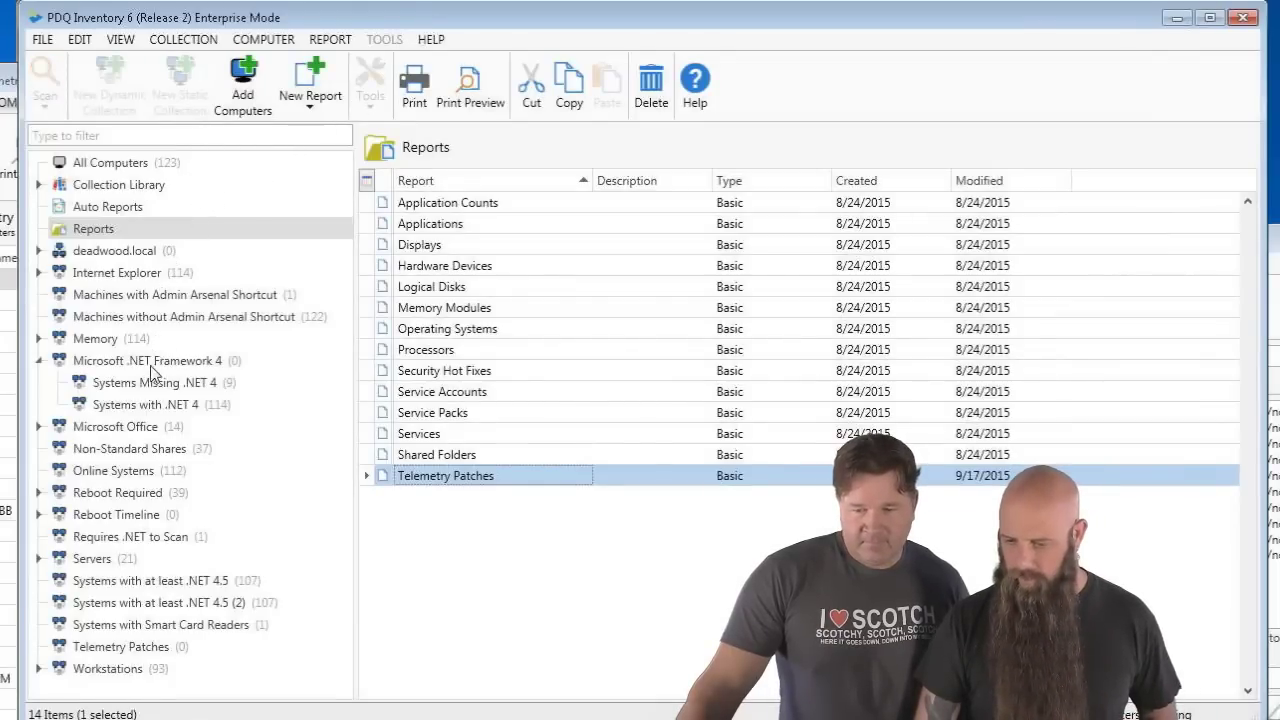
{"action": "left_click", "coordinate": [118, 652]}
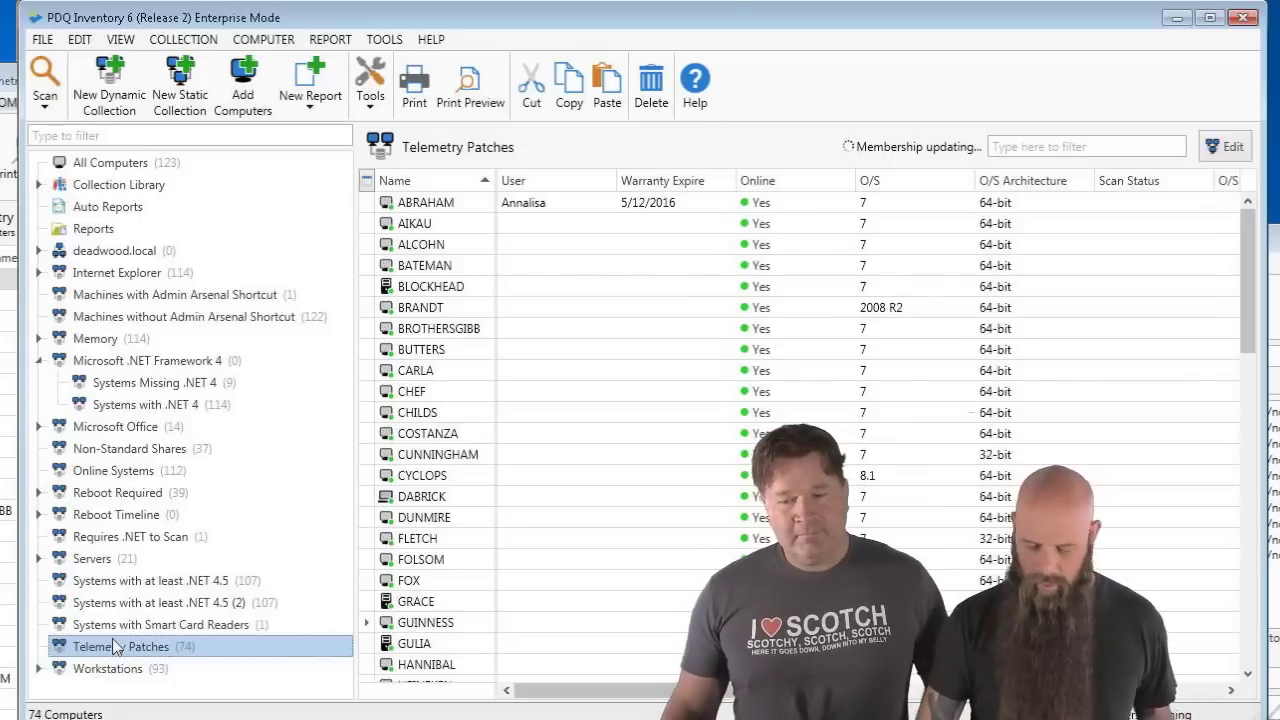
{"action": "scroll", "coordinate": [563, 440], "scroll_direction": "down", "scroll_amount": 1}
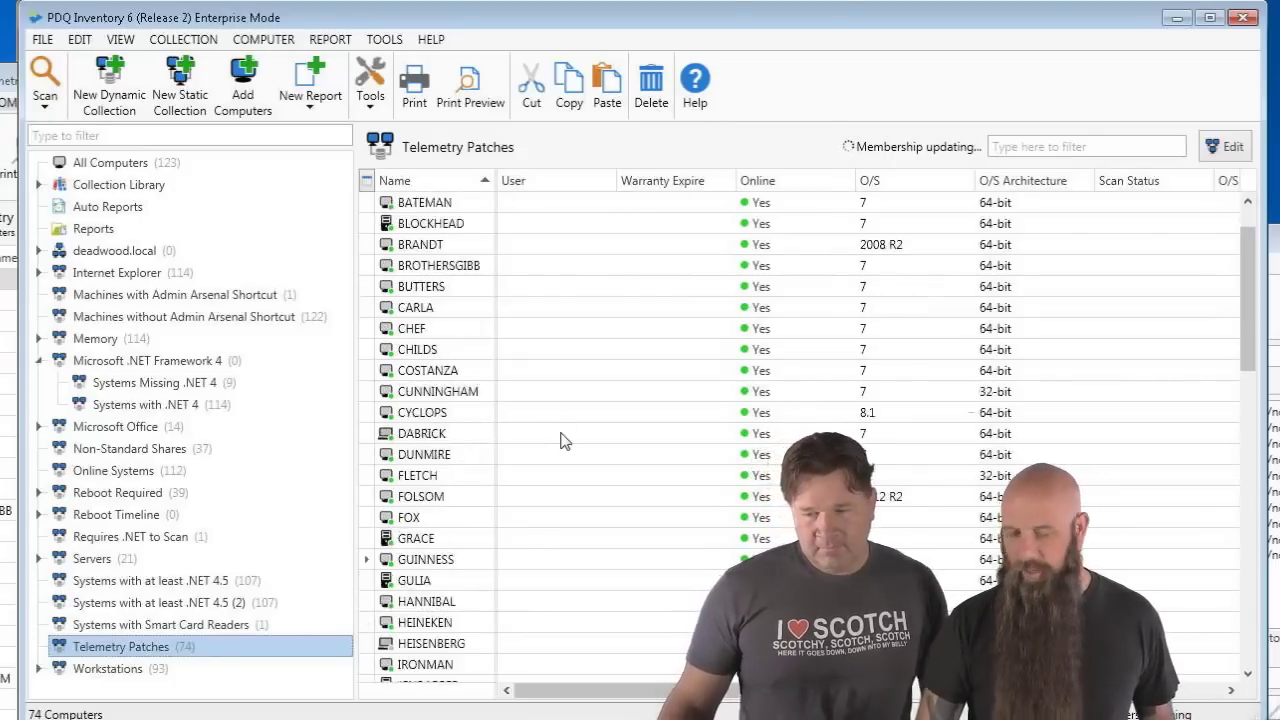
Send the Telemetry Patches collection to PDQ Deploy and choose the Disable Windows Telemetry and Tracking 1.0 package for the deployment
{"action": "scroll", "coordinate": [560, 445], "scroll_direction": "down", "scroll_amount": 3}
{"action": "scroll", "coordinate": [557, 451], "scroll_direction": "up", "scroll_amount": 3}
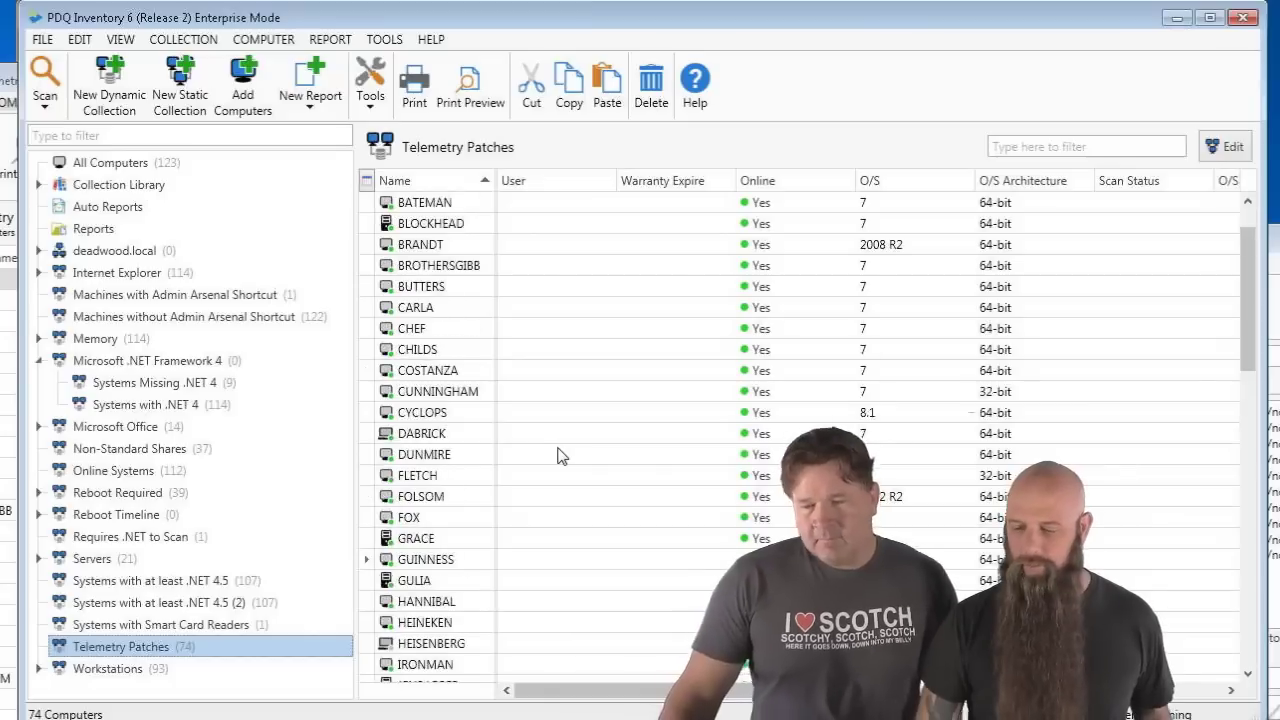
{"action": "right_click", "coordinate": [151, 650]}
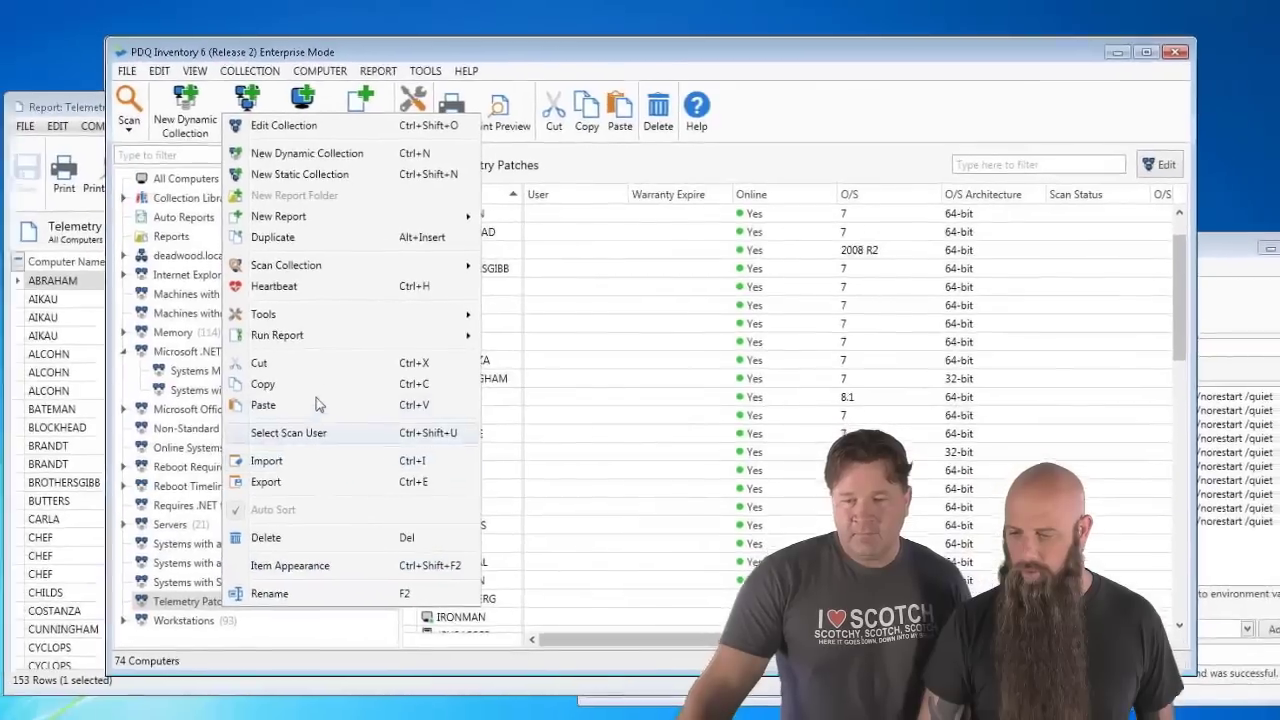
{"action": "mouse_move", "coordinate": [380, 316]}
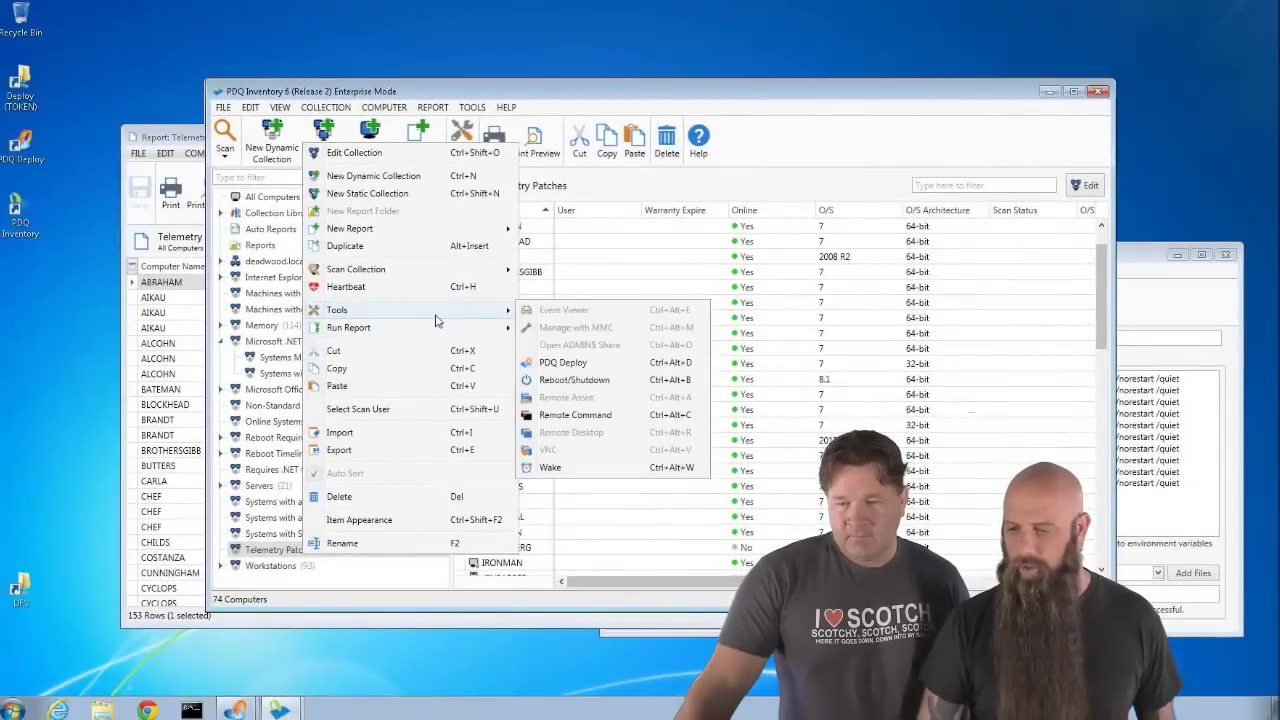
{"action": "left_click", "coordinate": [556, 364]}
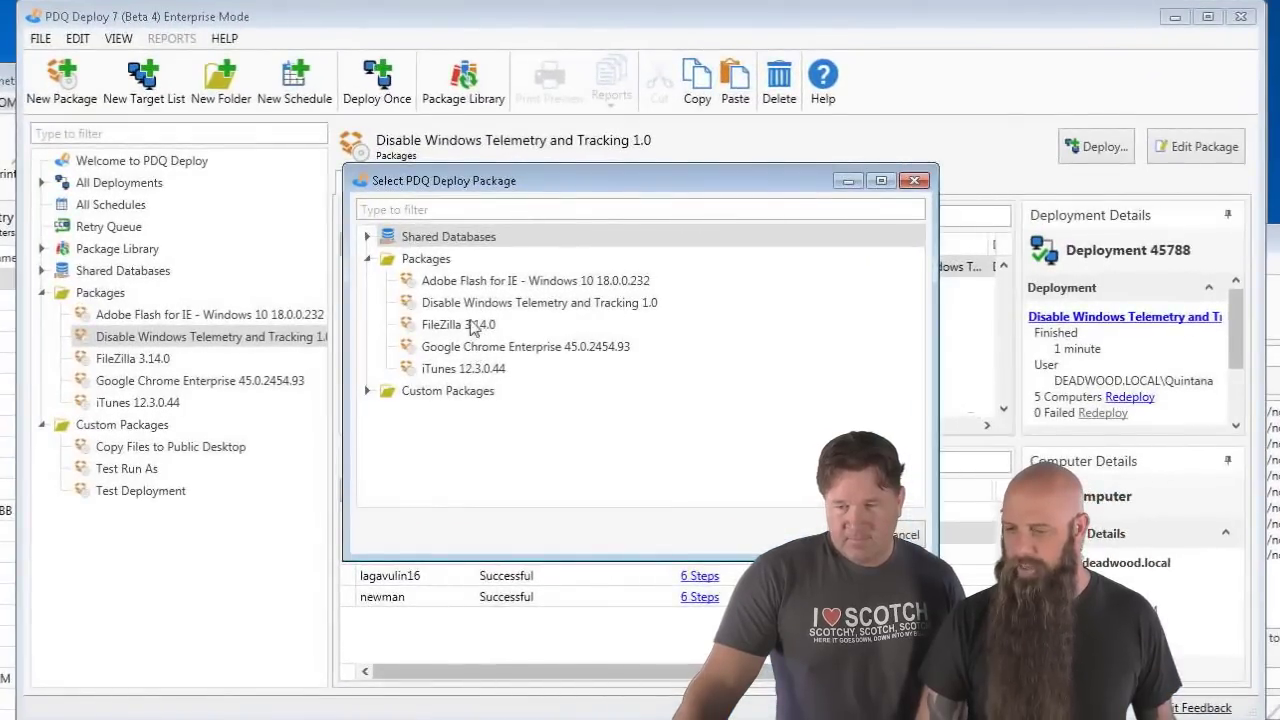
{"action": "left_click", "coordinate": [478, 306]}
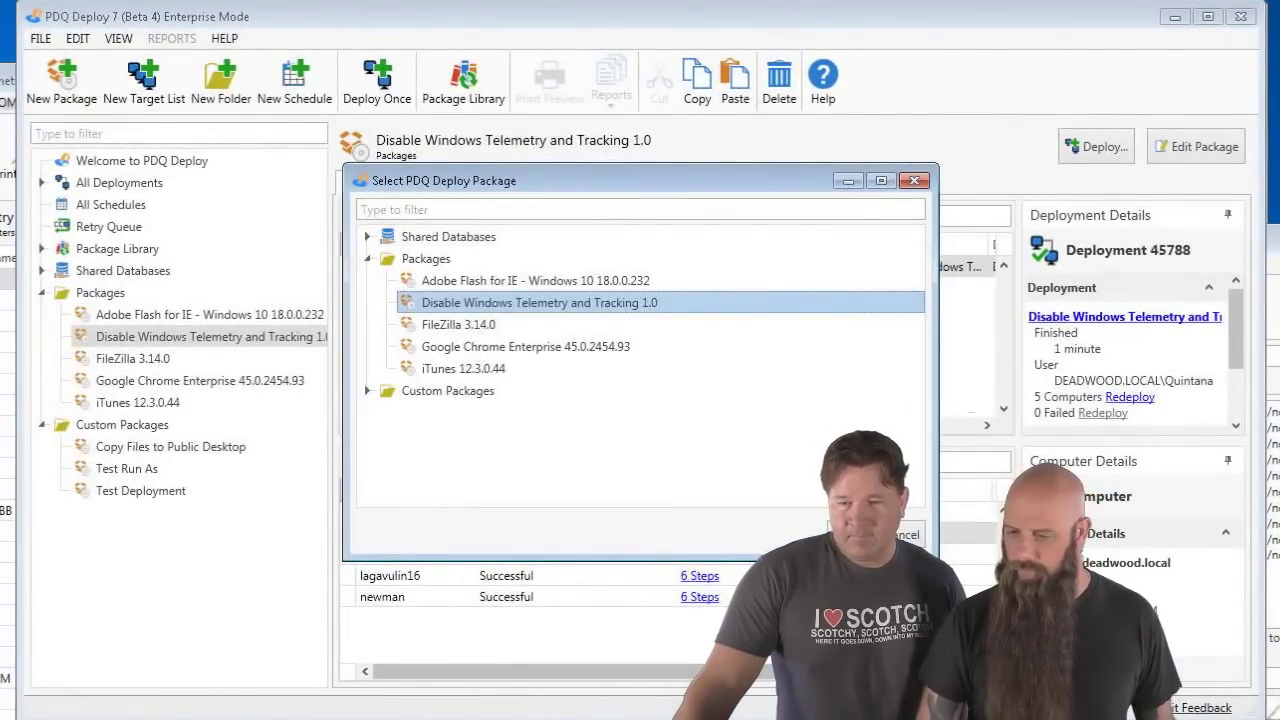
{"action": "key", "text": "Return"}
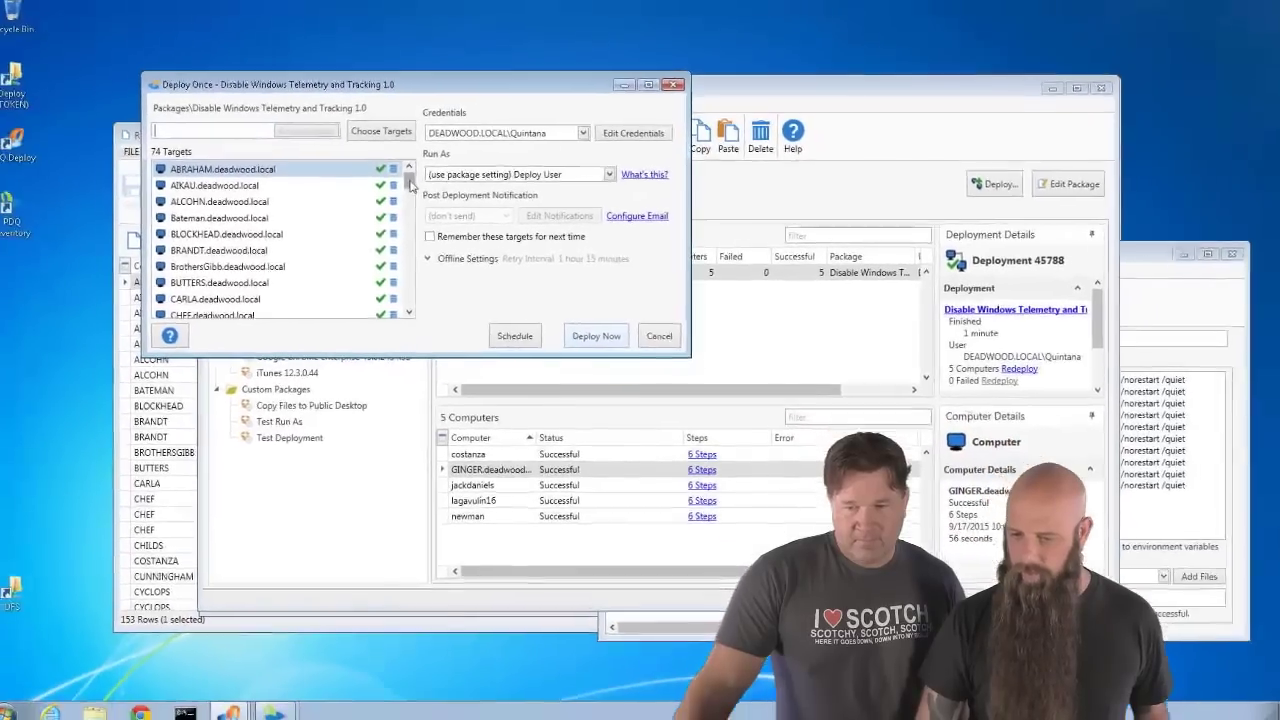
Remove all targets from CUNNINGHAM through XAVIER from the Deploy Once target list
{"action": "scroll", "coordinate": [409, 185], "scroll_direction": "down", "scroll_amount": 3}
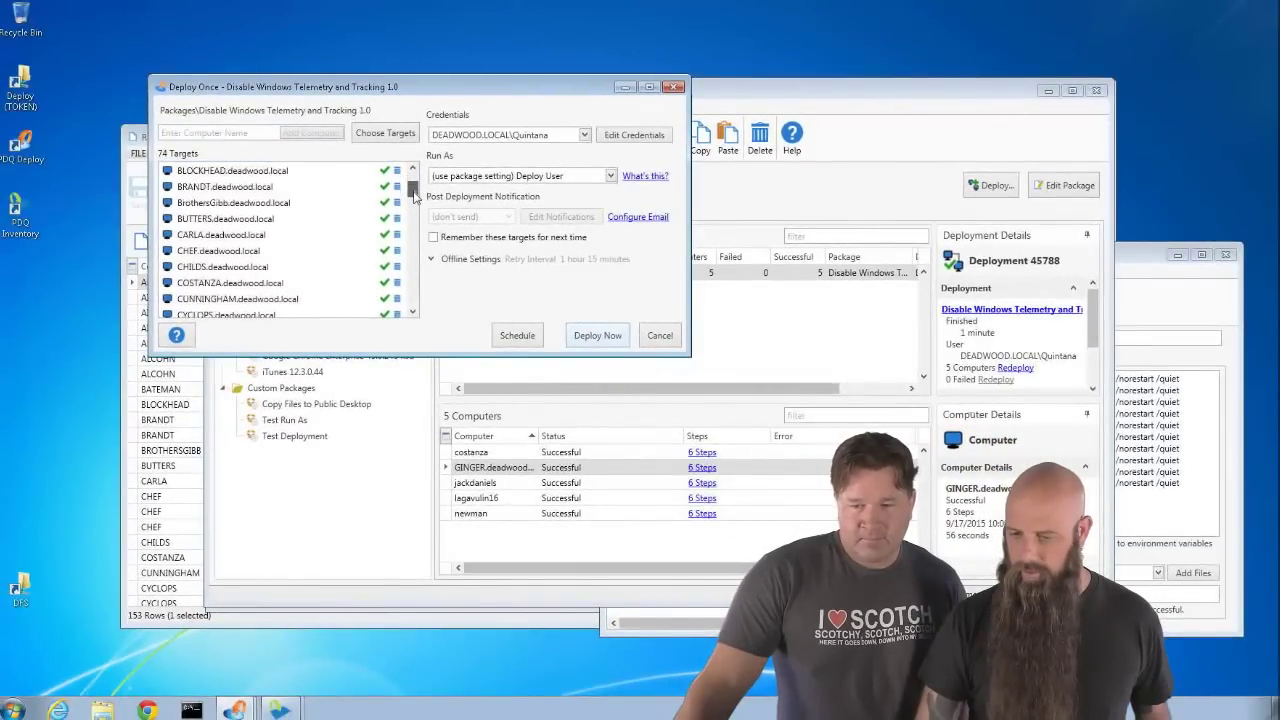
{"action": "scroll", "coordinate": [415, 195], "scroll_direction": "down", "scroll_amount": 1}
{"action": "left_click", "coordinate": [224, 268]}
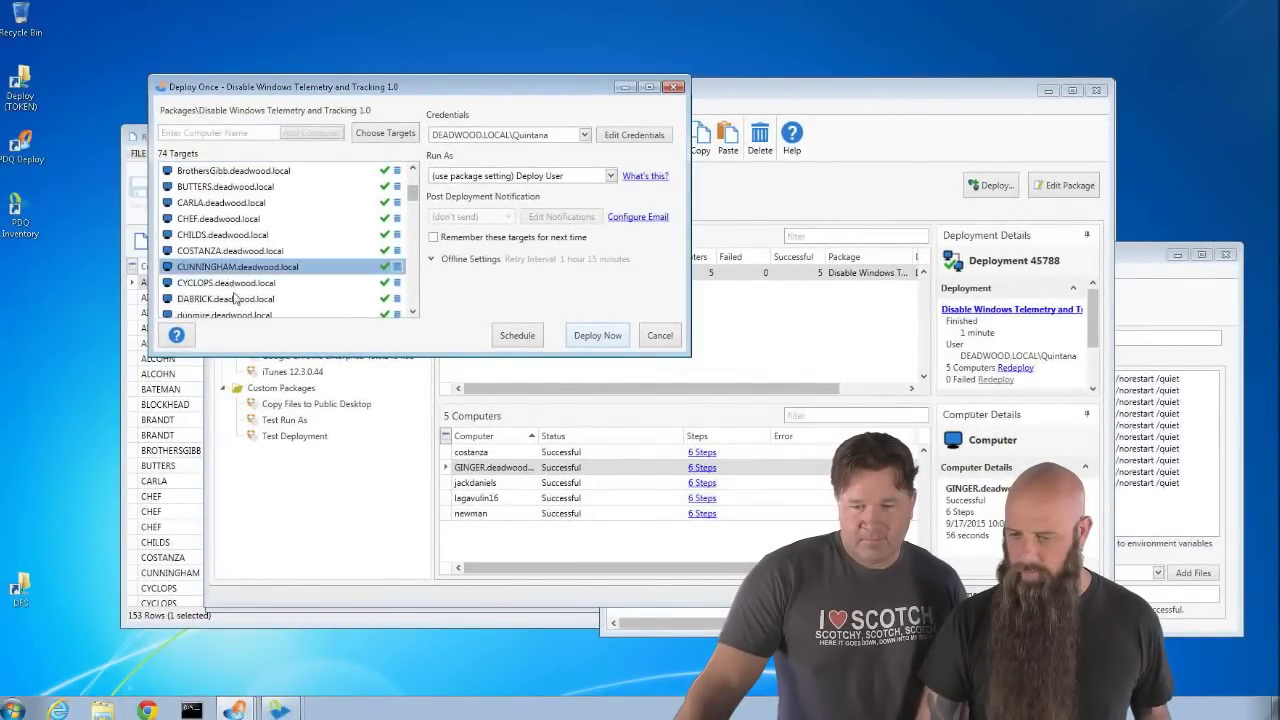
{"action": "scroll", "coordinate": [234, 298], "scroll_direction": "down", "scroll_amount": 8}
{"action": "scroll", "coordinate": [418, 270], "scroll_direction": "down", "scroll_amount": 3}
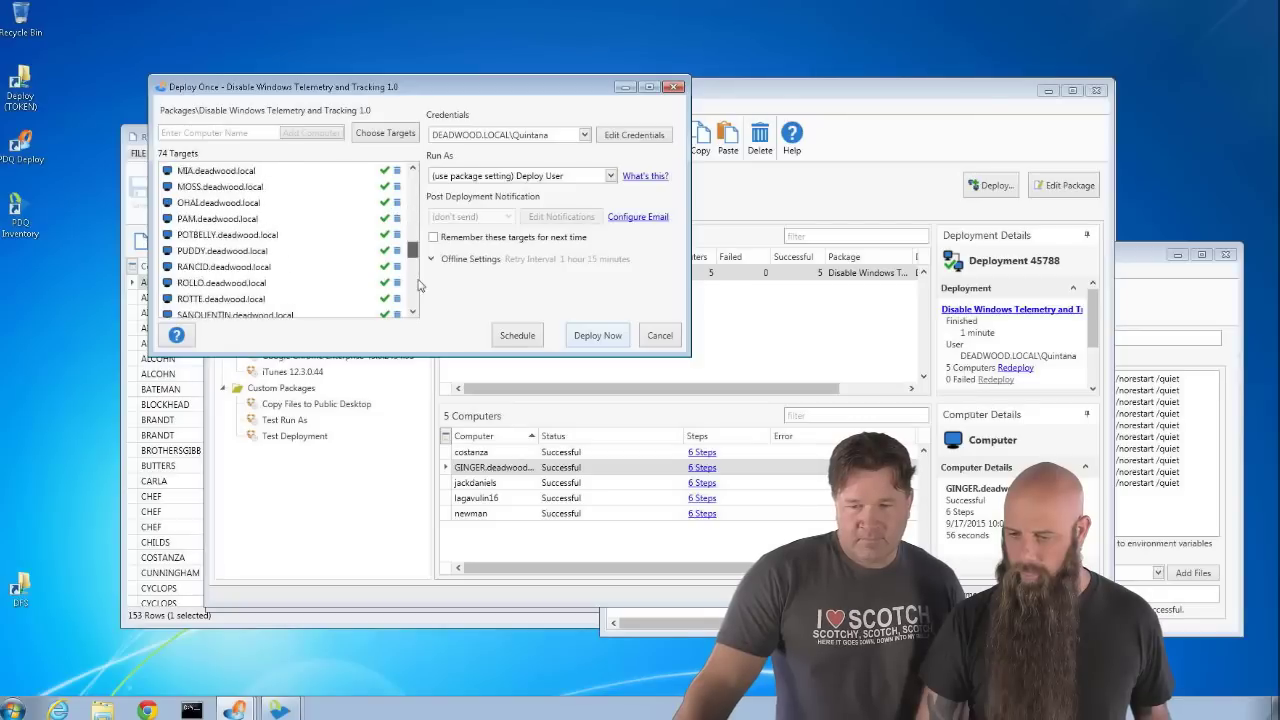
{"action": "scroll", "coordinate": [418, 285], "scroll_direction": "down", "scroll_amount": 5}
{"action": "left_click", "coordinate": [334, 290], "text": "shift"}
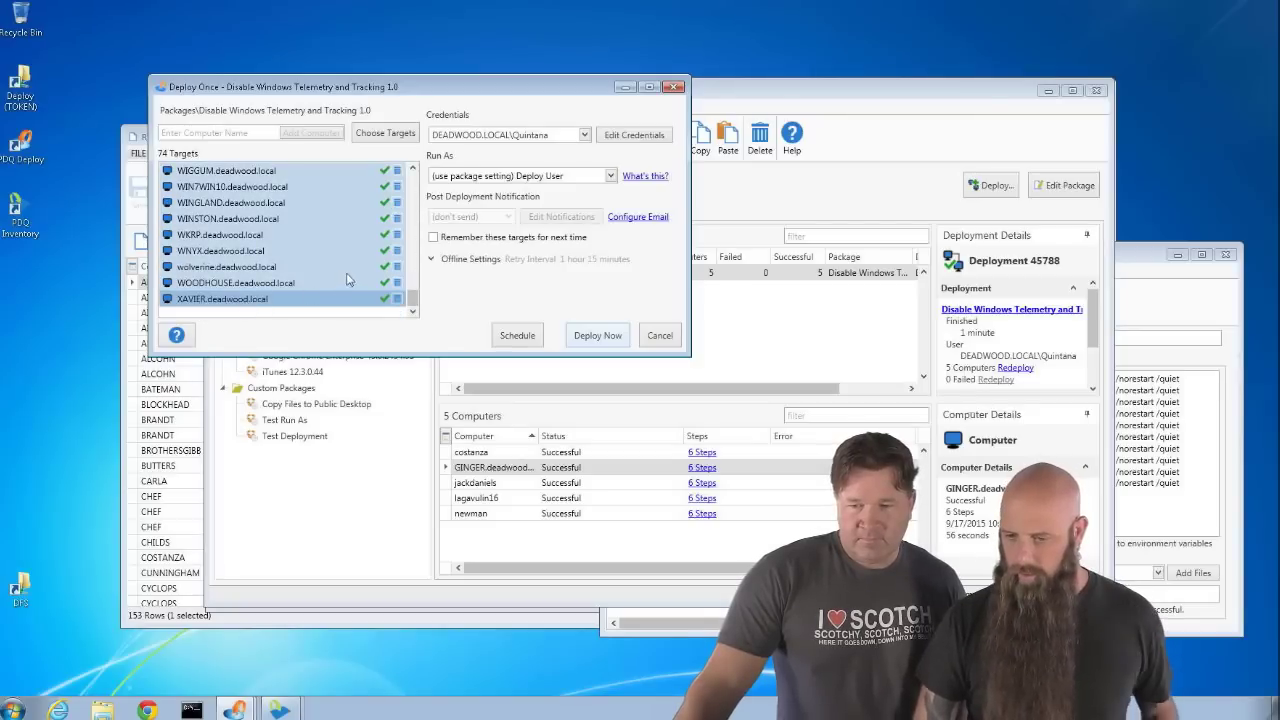
{"action": "left_click", "coordinate": [397, 266]}
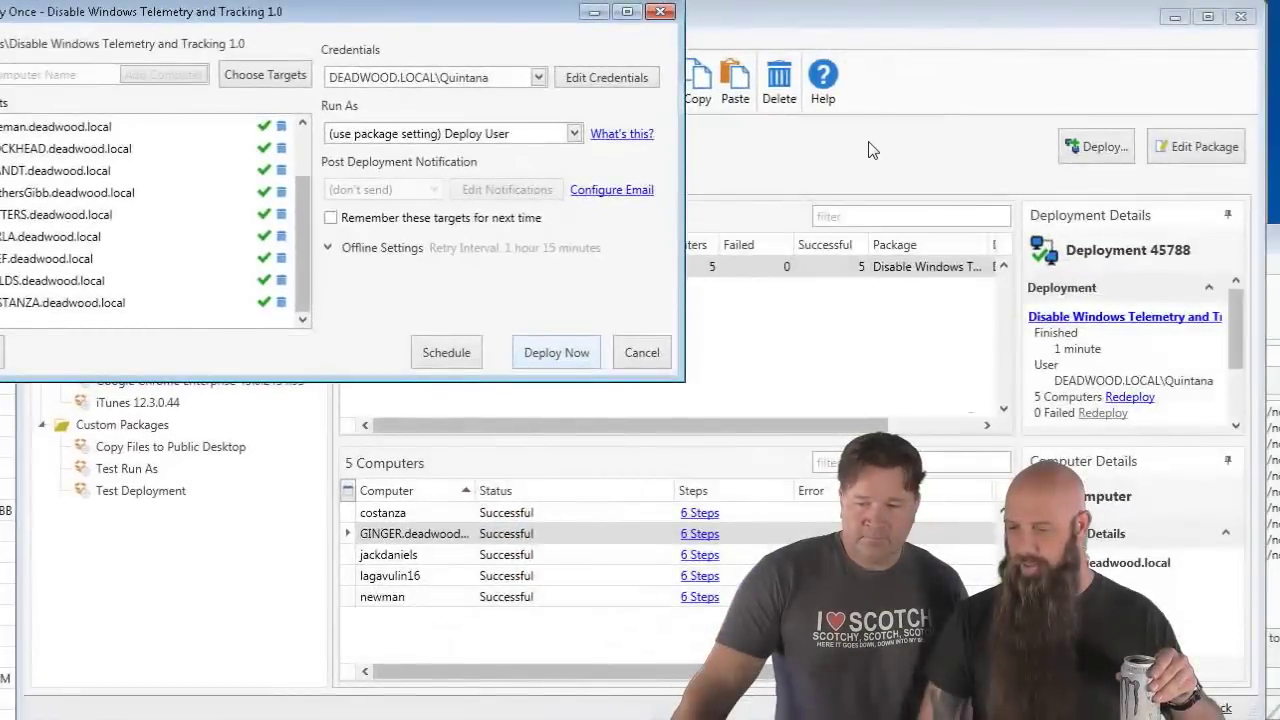
Return to the main PDQ Deploy window, examine the deployment step details for costanza, and close them
{"action": "left_click", "coordinate": [642, 352]}
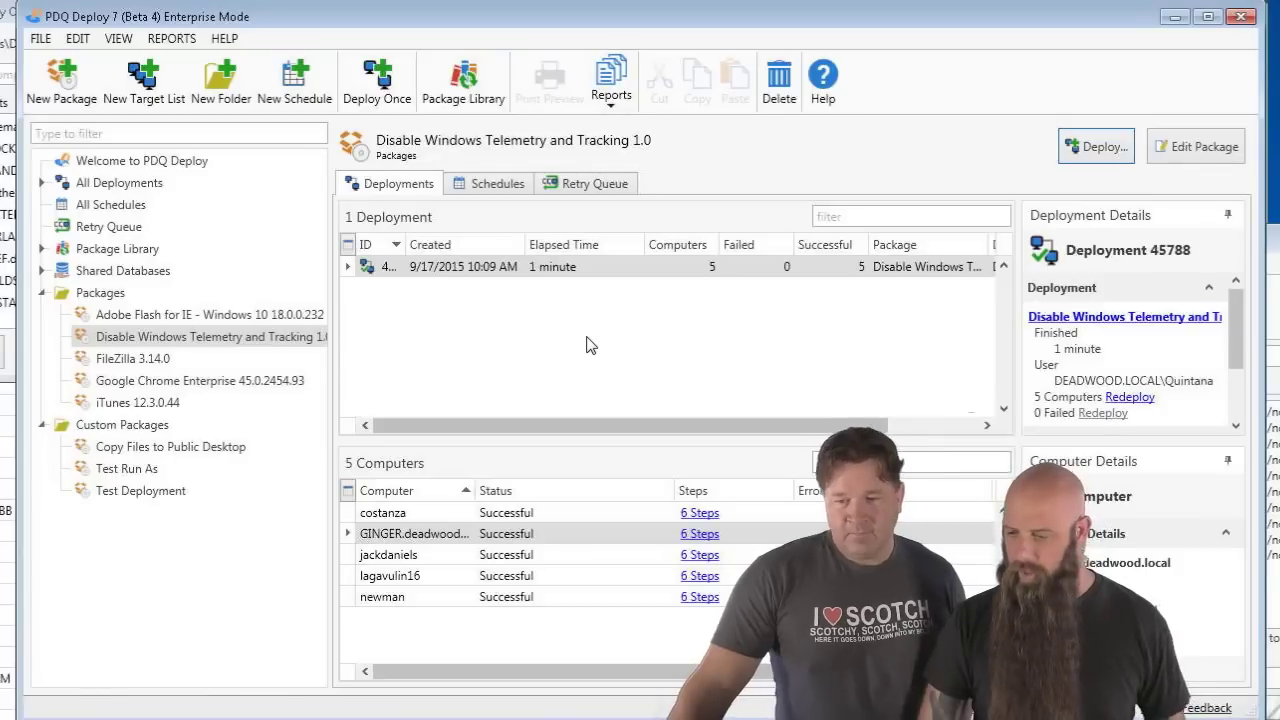
{"action": "left_click", "coordinate": [688, 515]}
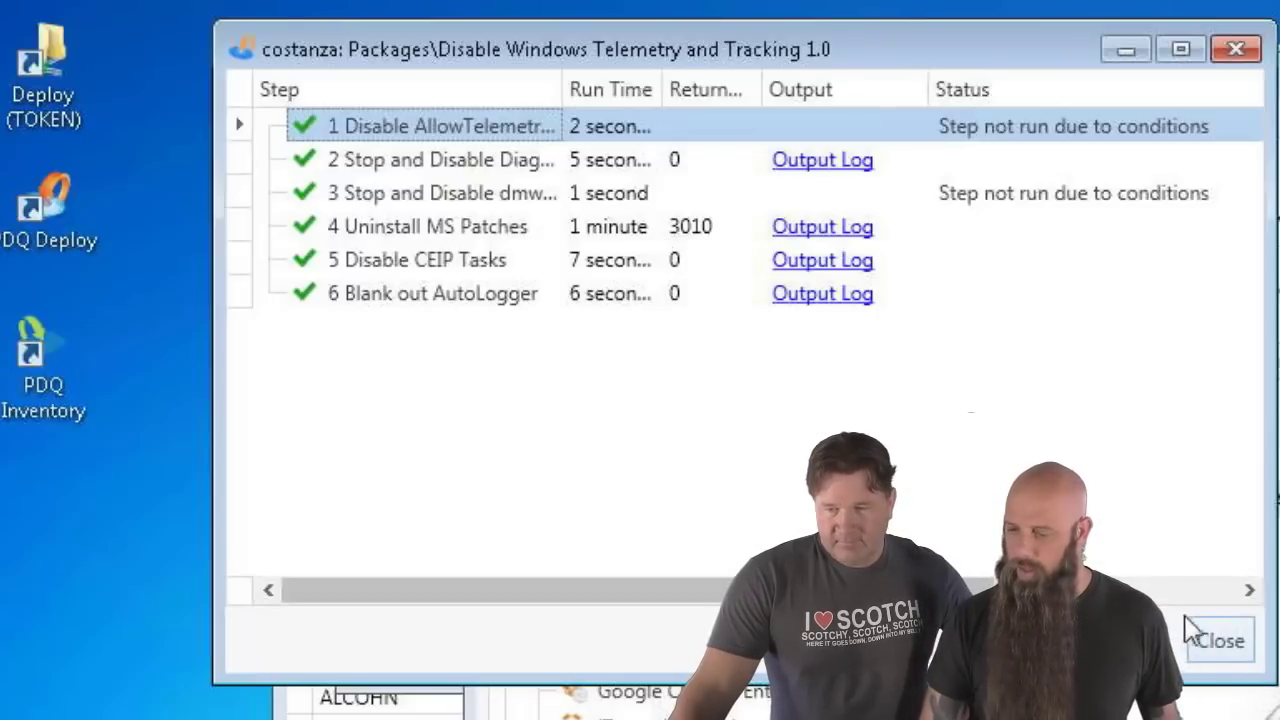
{"action": "left_click", "coordinate": [1218, 645]}
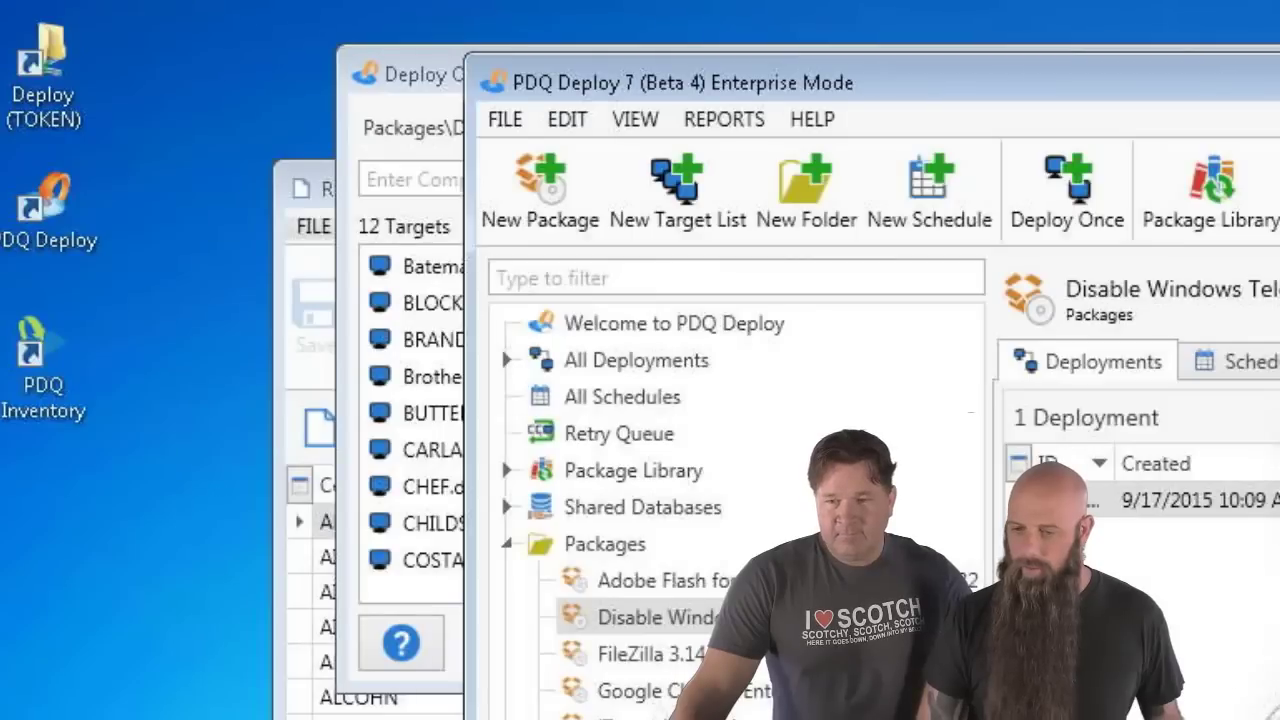
Return to the Deploy Once window, remove BRANDT from the targets, and start the deployment immediately
{"action": "left_click", "coordinate": [430, 72]}
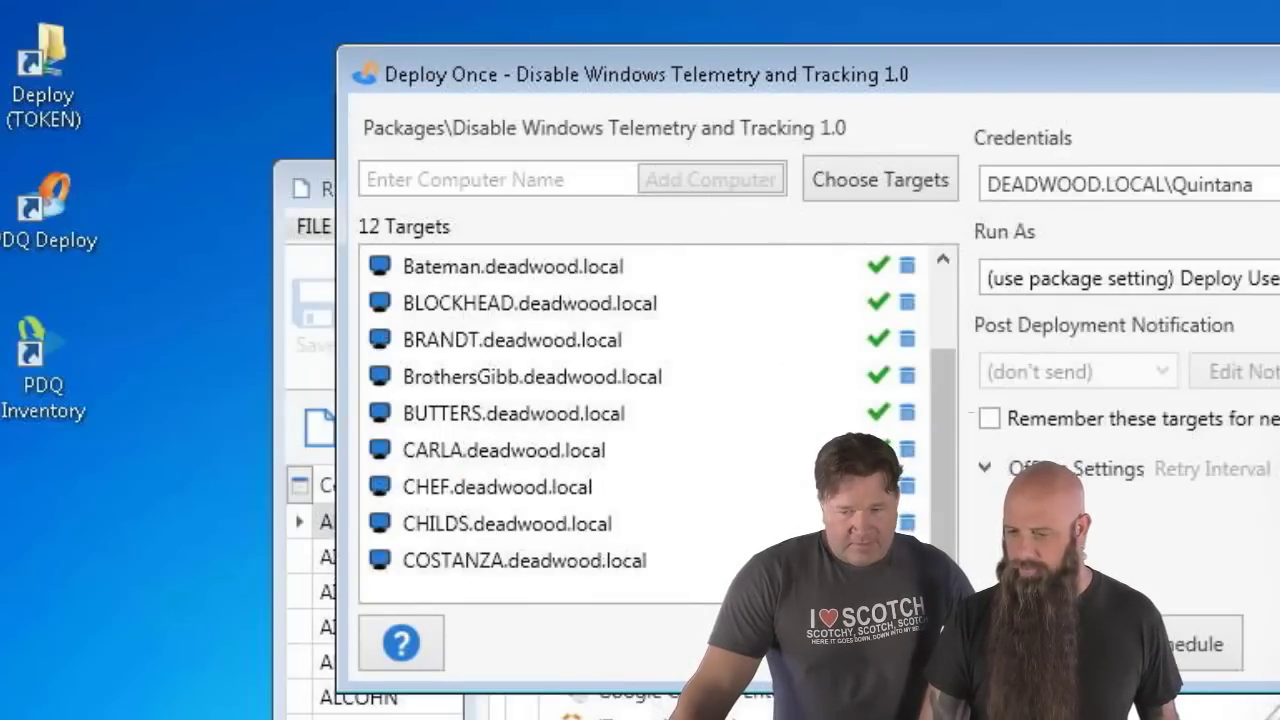
{"action": "left_click", "coordinate": [565, 345]}
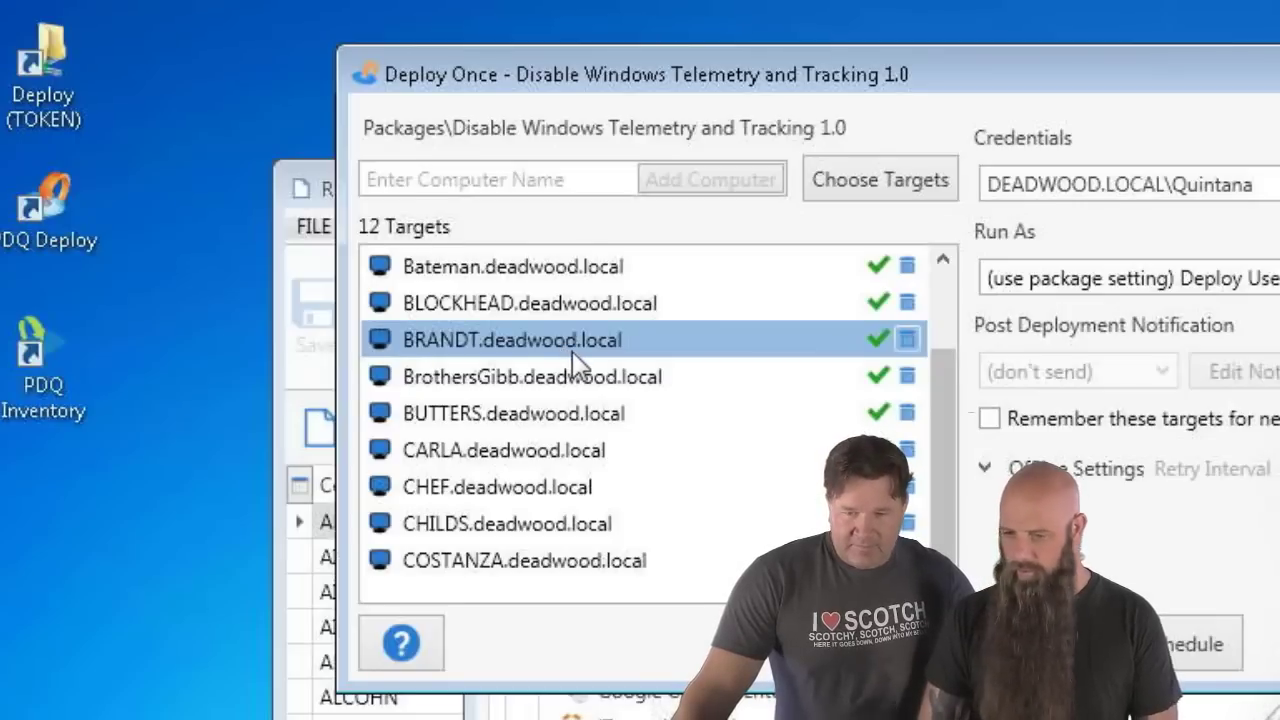
{"action": "key", "text": "Delete"}
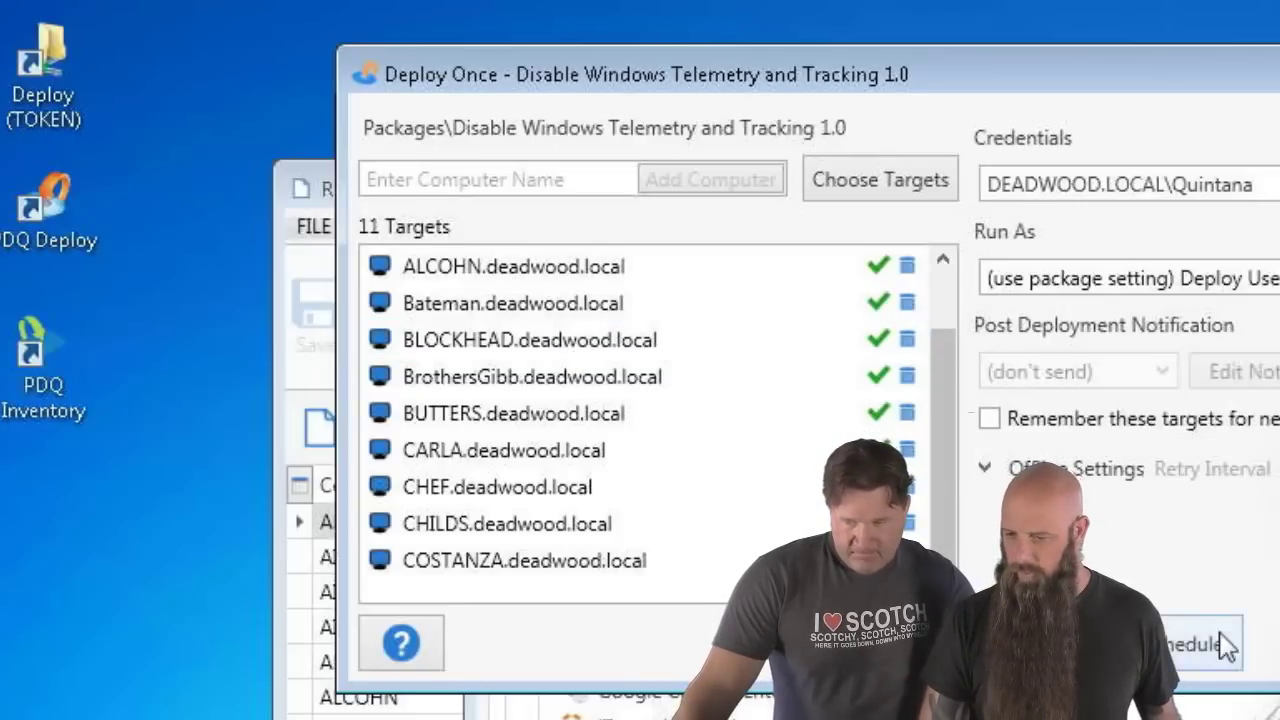
{"action": "key", "text": "Return"}
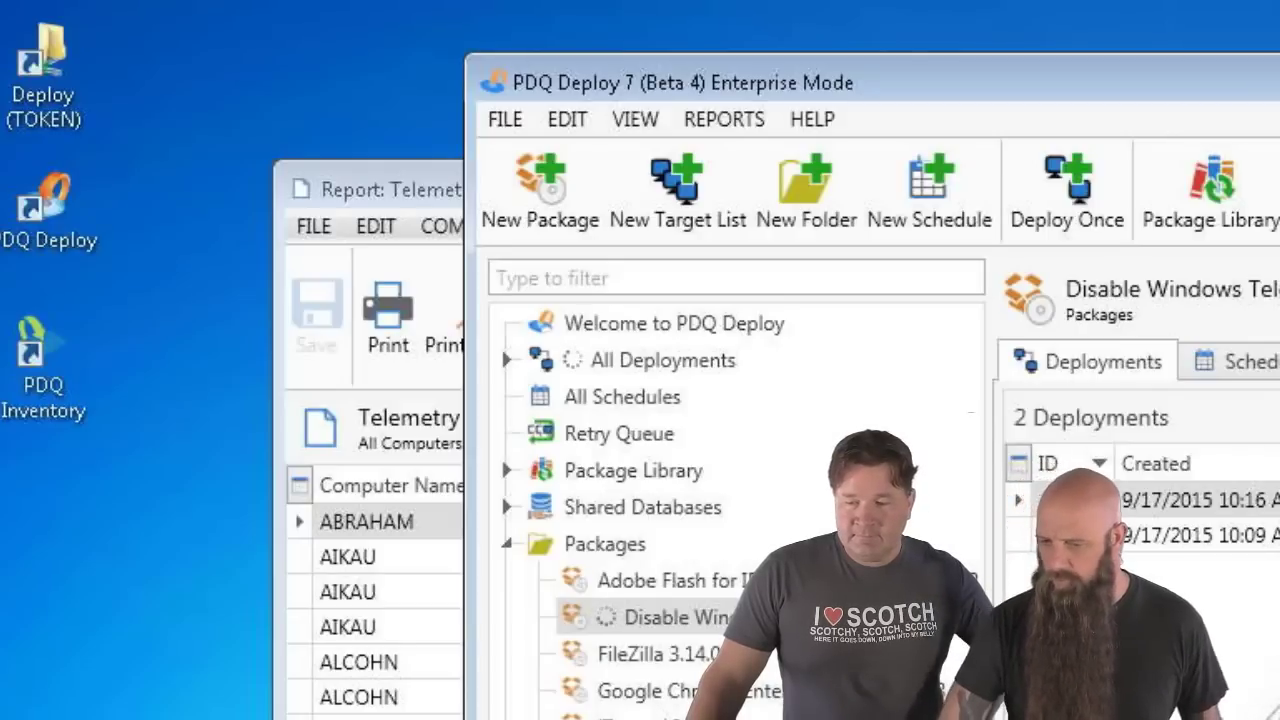
Look through the computer statuses of the new Disable Windows Telemetry and Tracking deployment
{"action": "key", "text": "super+Up"}
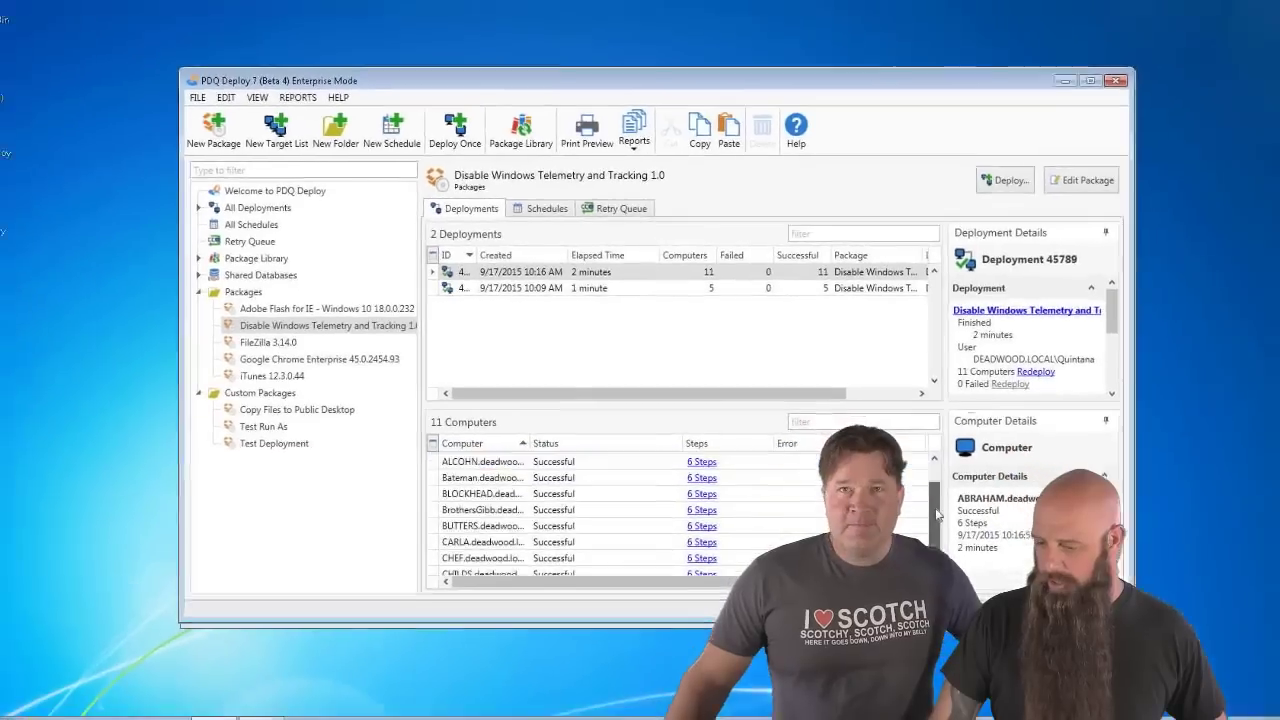
{"action": "left_click_drag", "start_coordinate": [1008, 560], "coordinate": [1007, 615]}
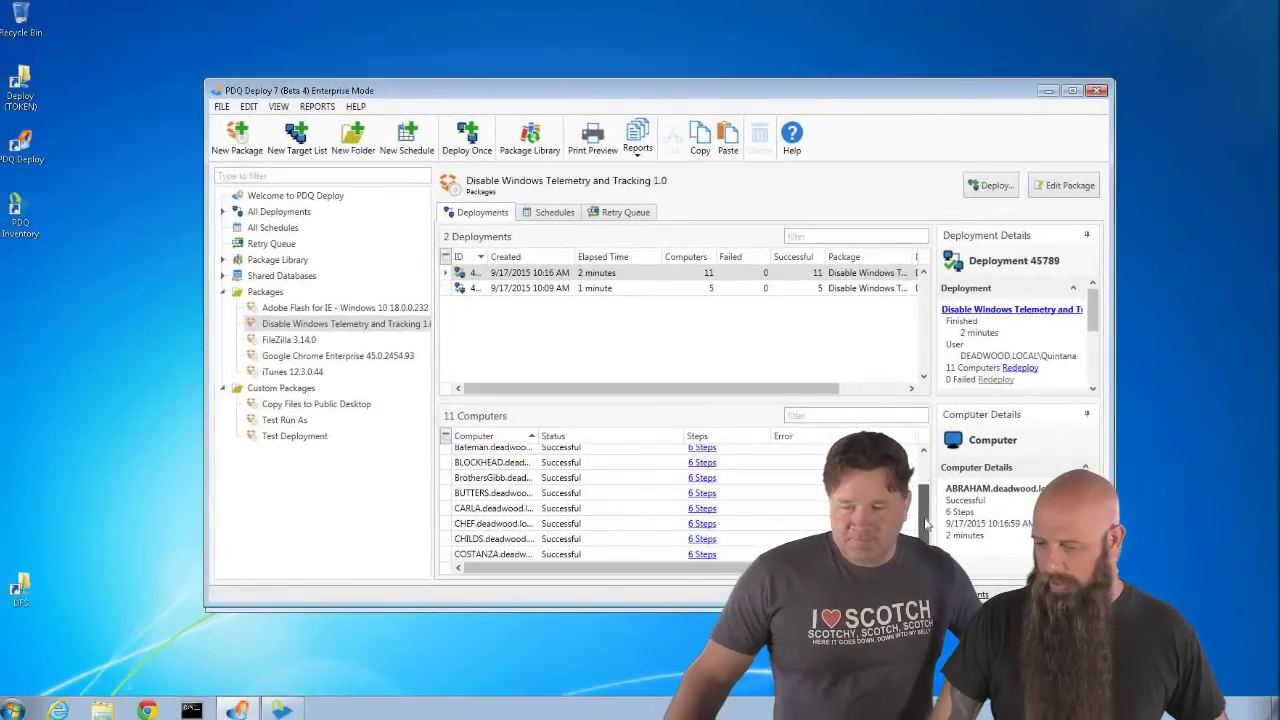
{"action": "left_click_drag", "start_coordinate": [925, 522], "coordinate": [922, 482]}
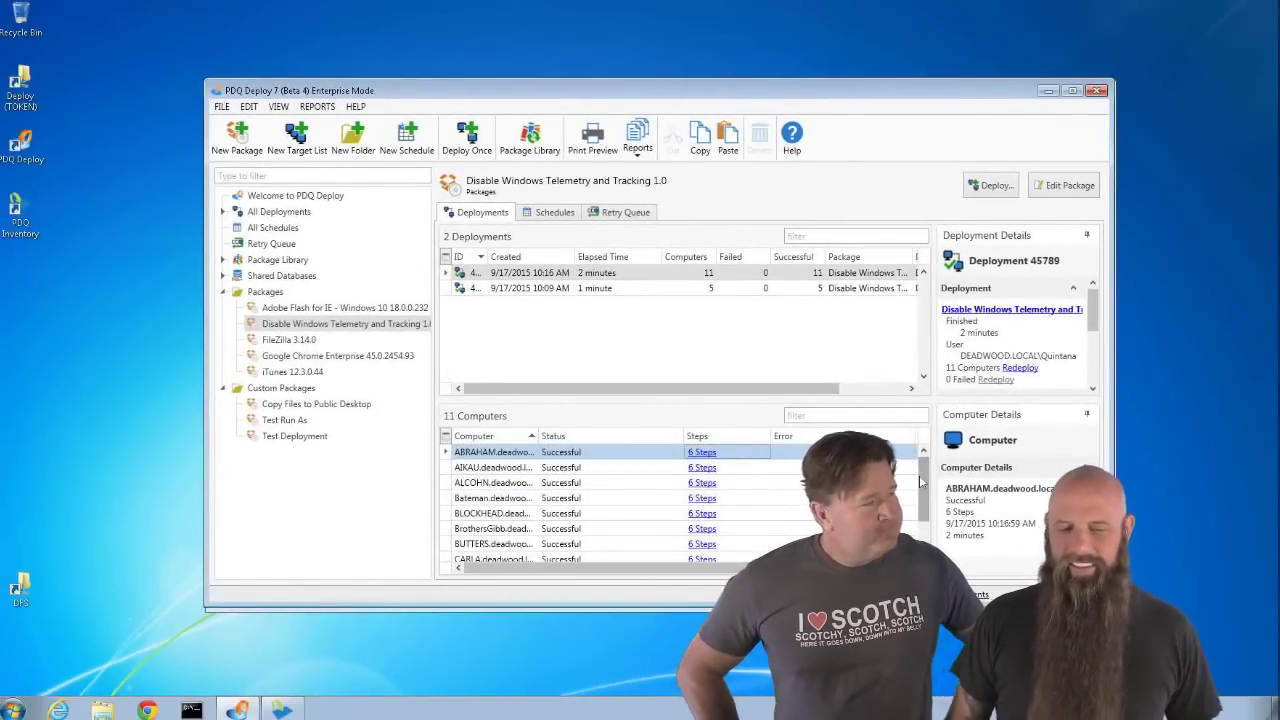